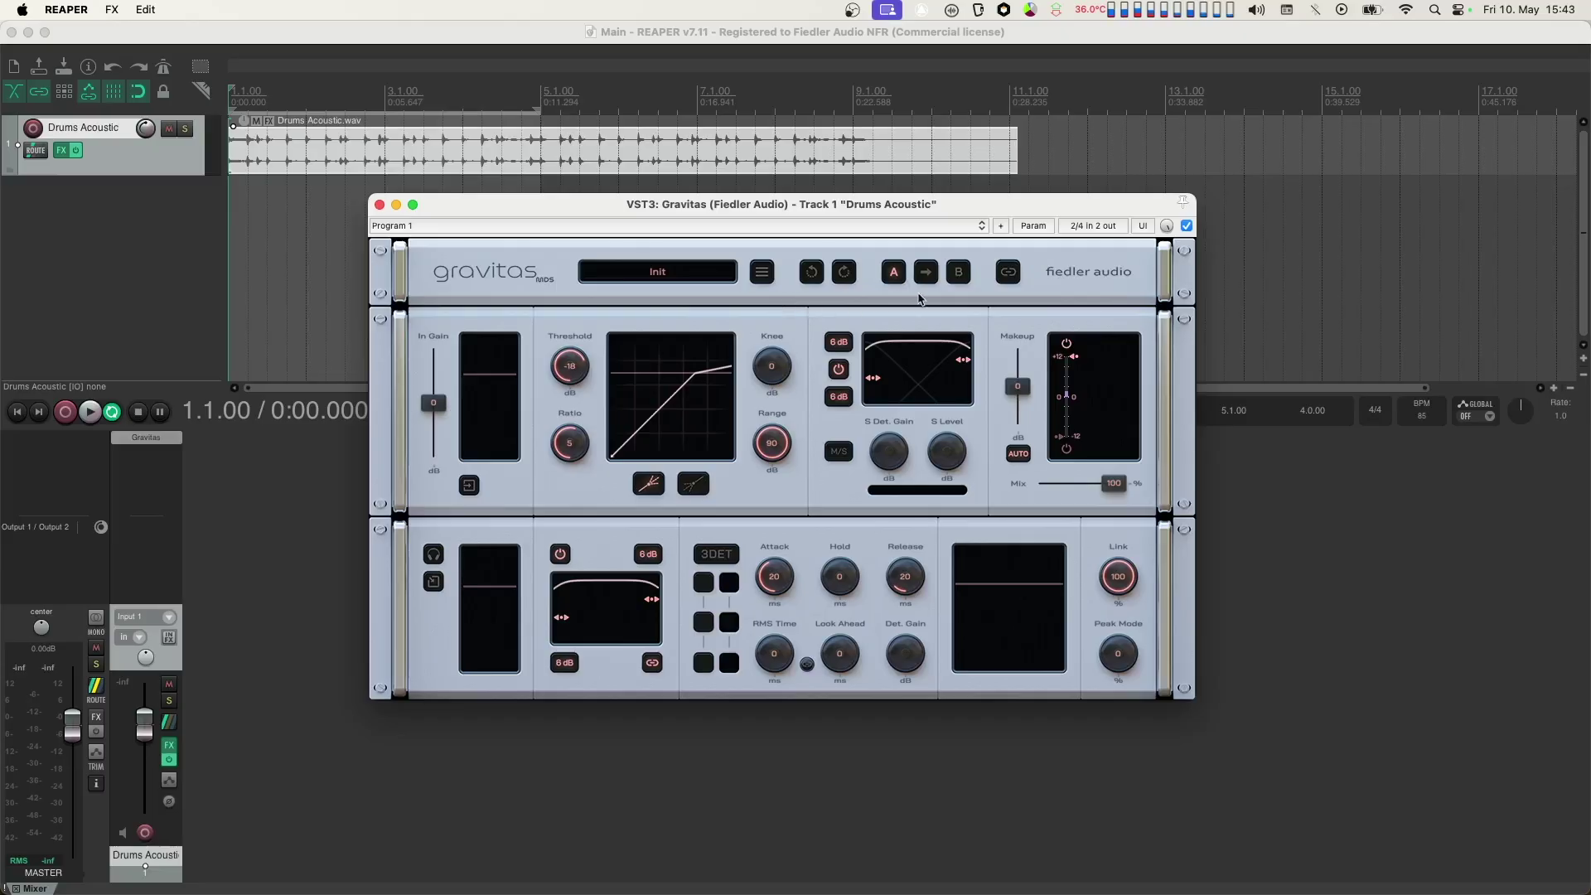
# Step: Examine the plugin's Parameter Linking and Input Configuration windows, and close both without changing anything
pyautogui.click(1011, 272)
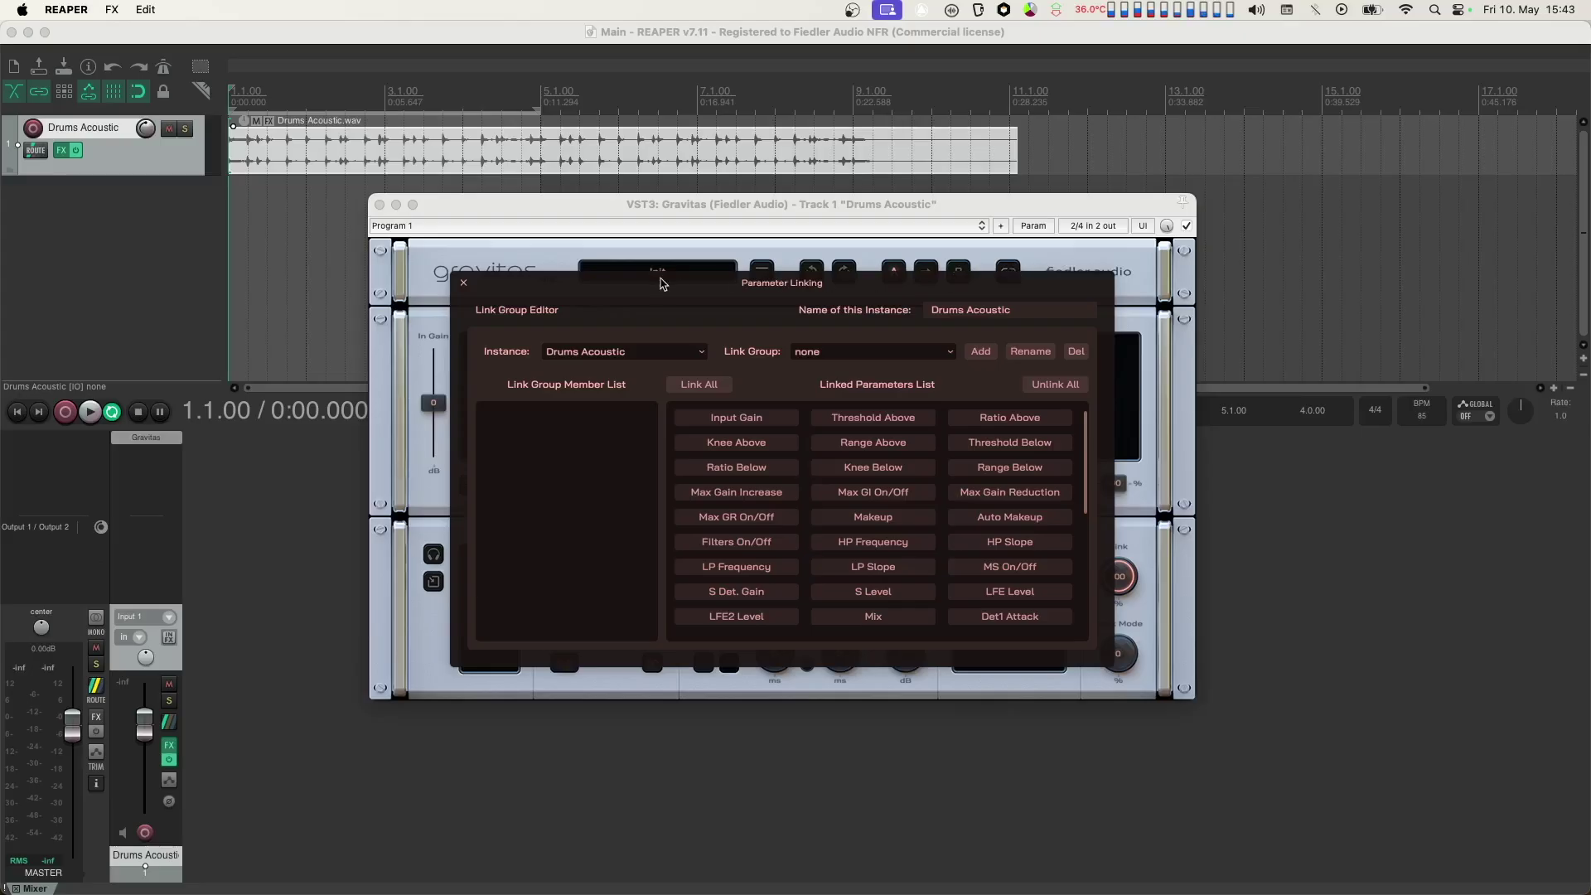
pyautogui.click(463, 282)
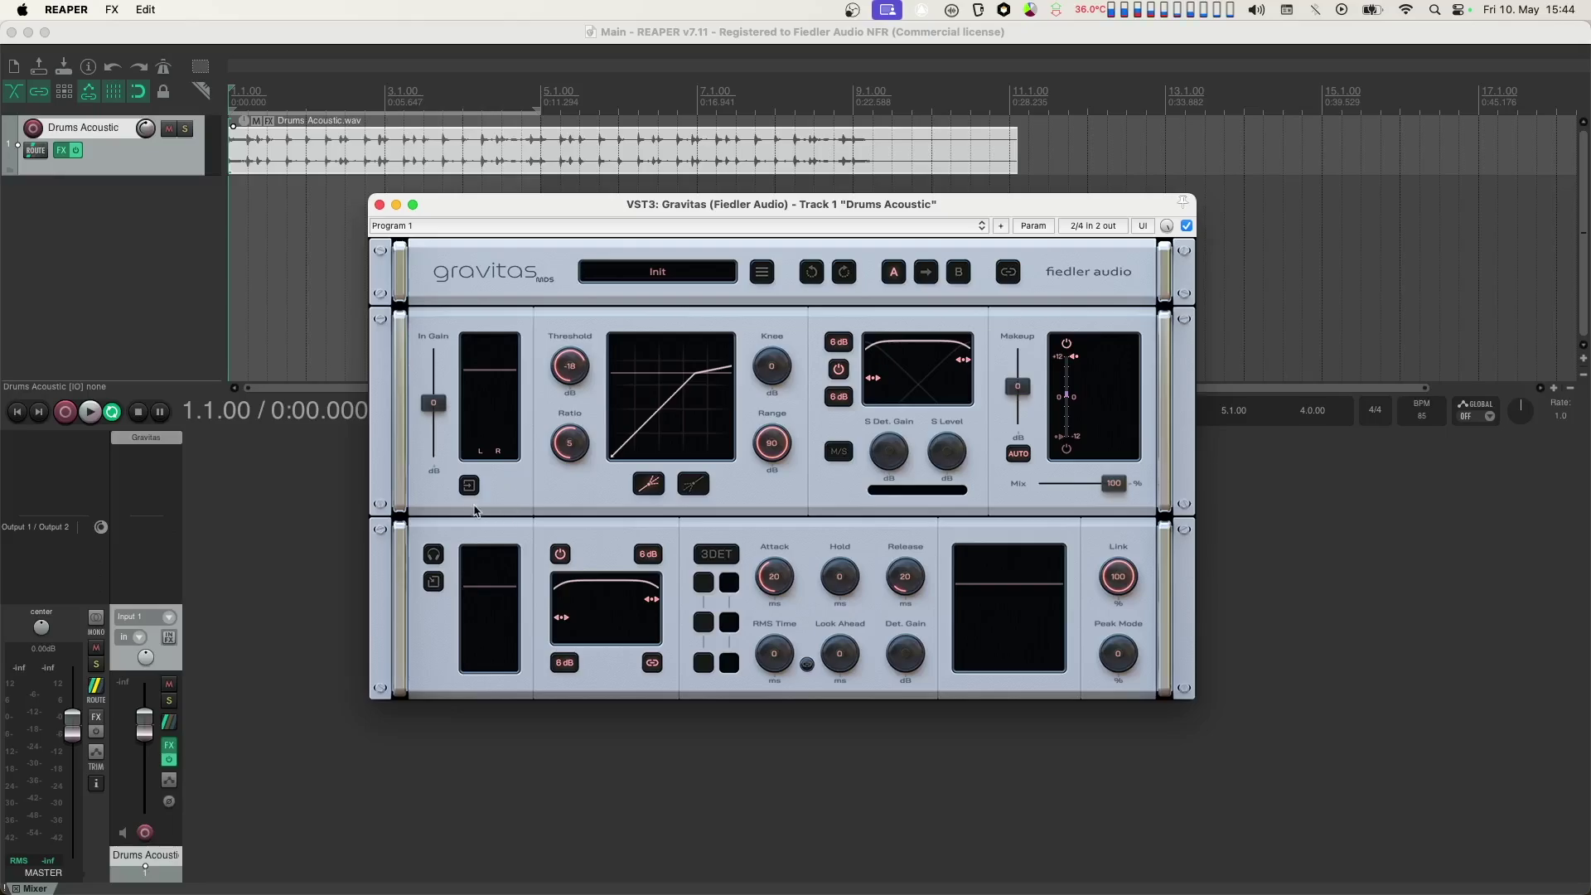
pyautogui.click(469, 485)
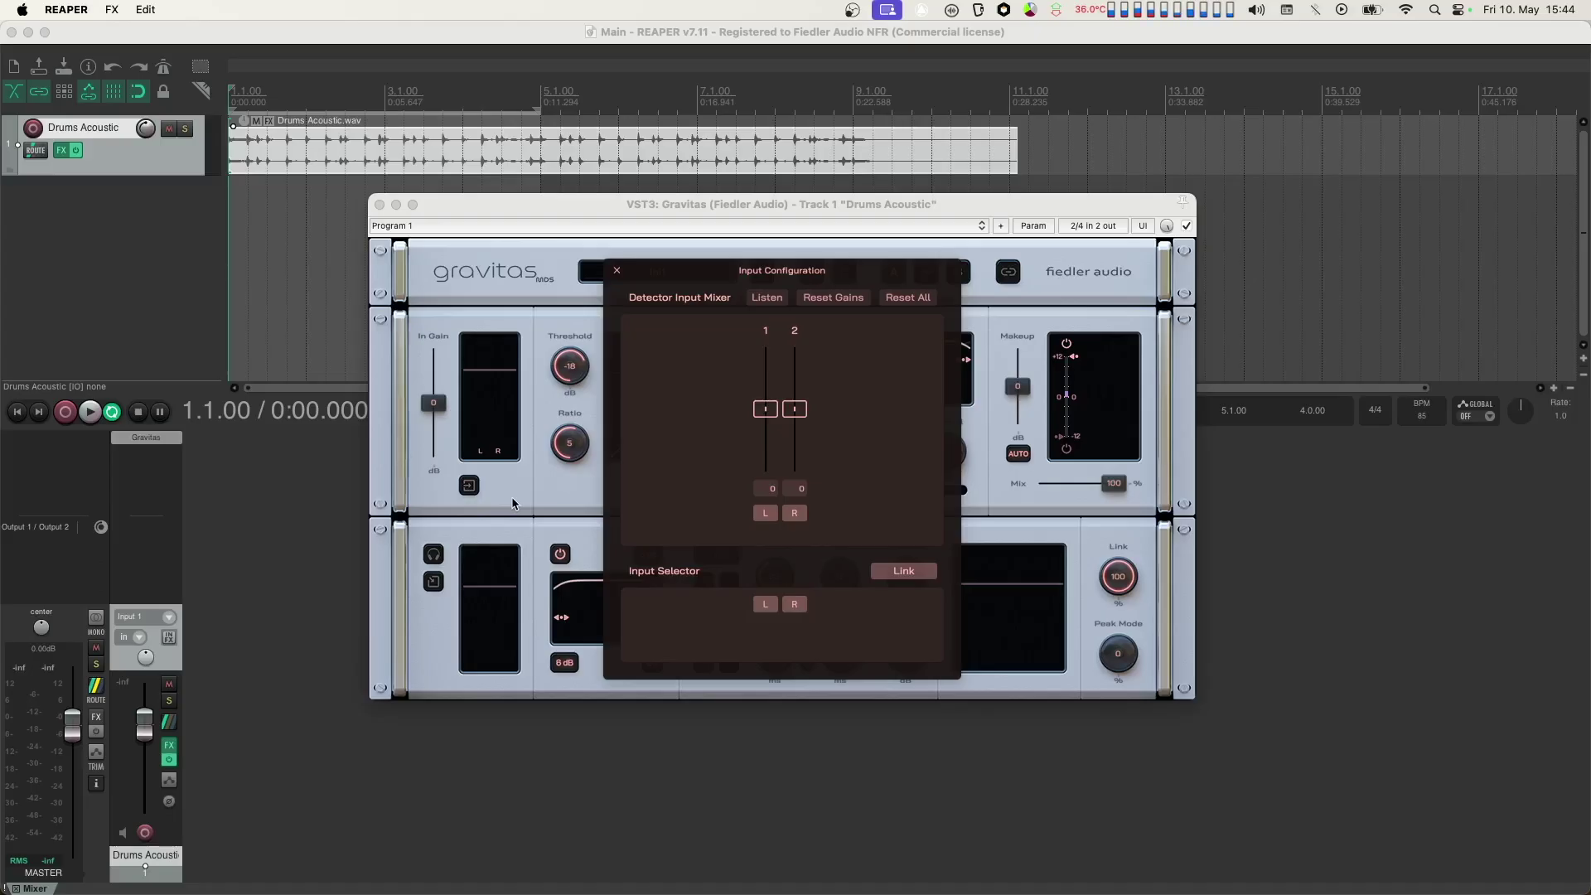
pyautogui.click(617, 270)
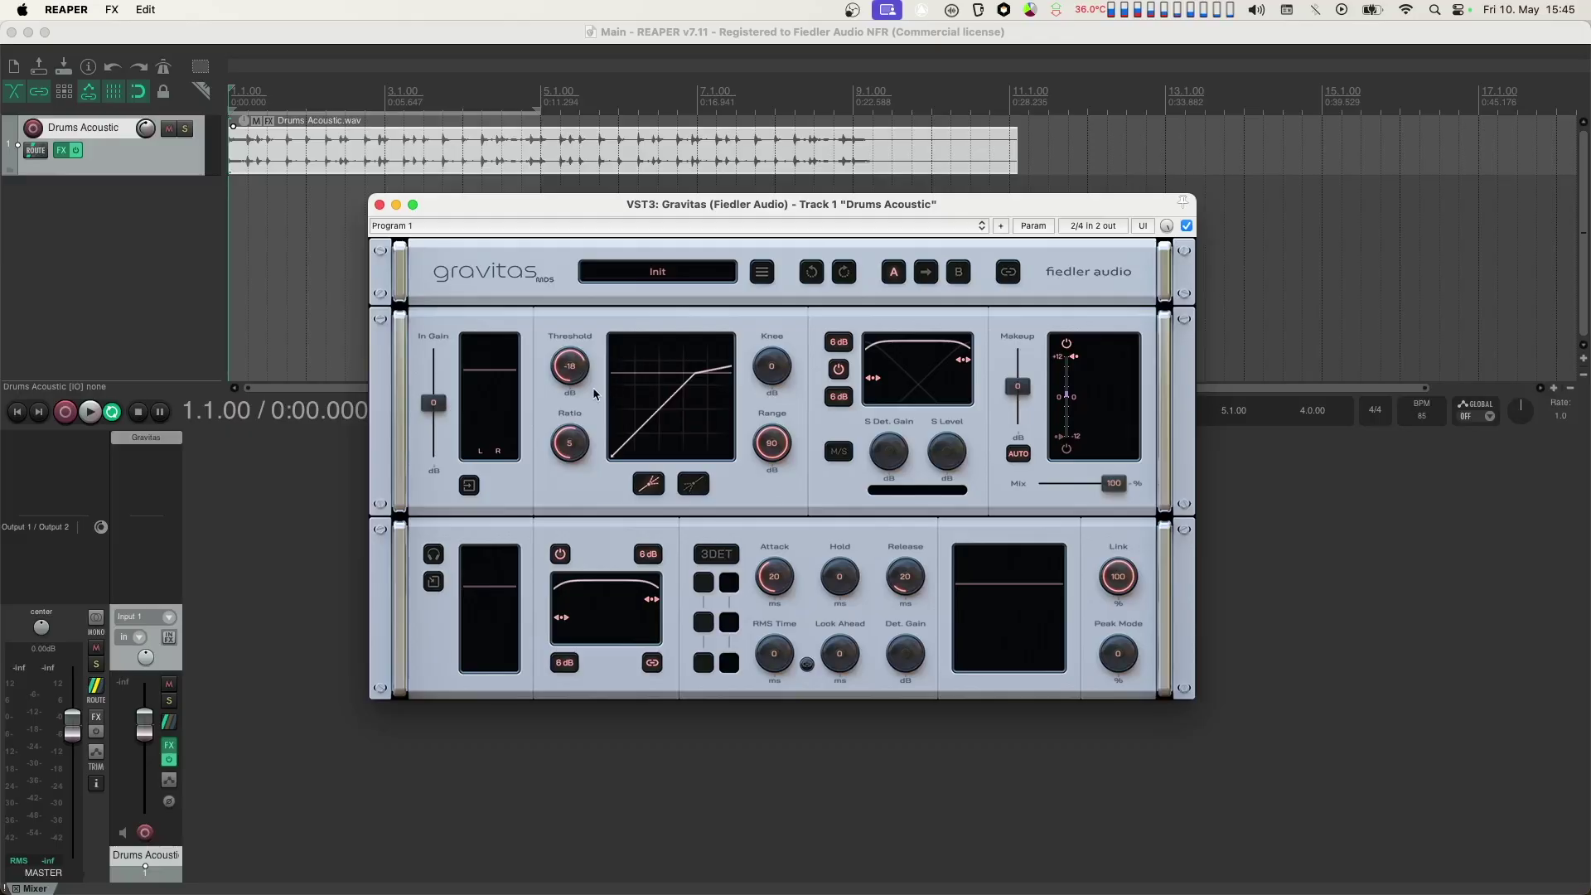
# Step: Lower the above-threshold processing's threshold to -32.1 dB while the drum loop plays, and stop playback
pyautogui.press('space')
pyautogui.moveTo(568, 370); pyautogui.dragTo(567, 436)
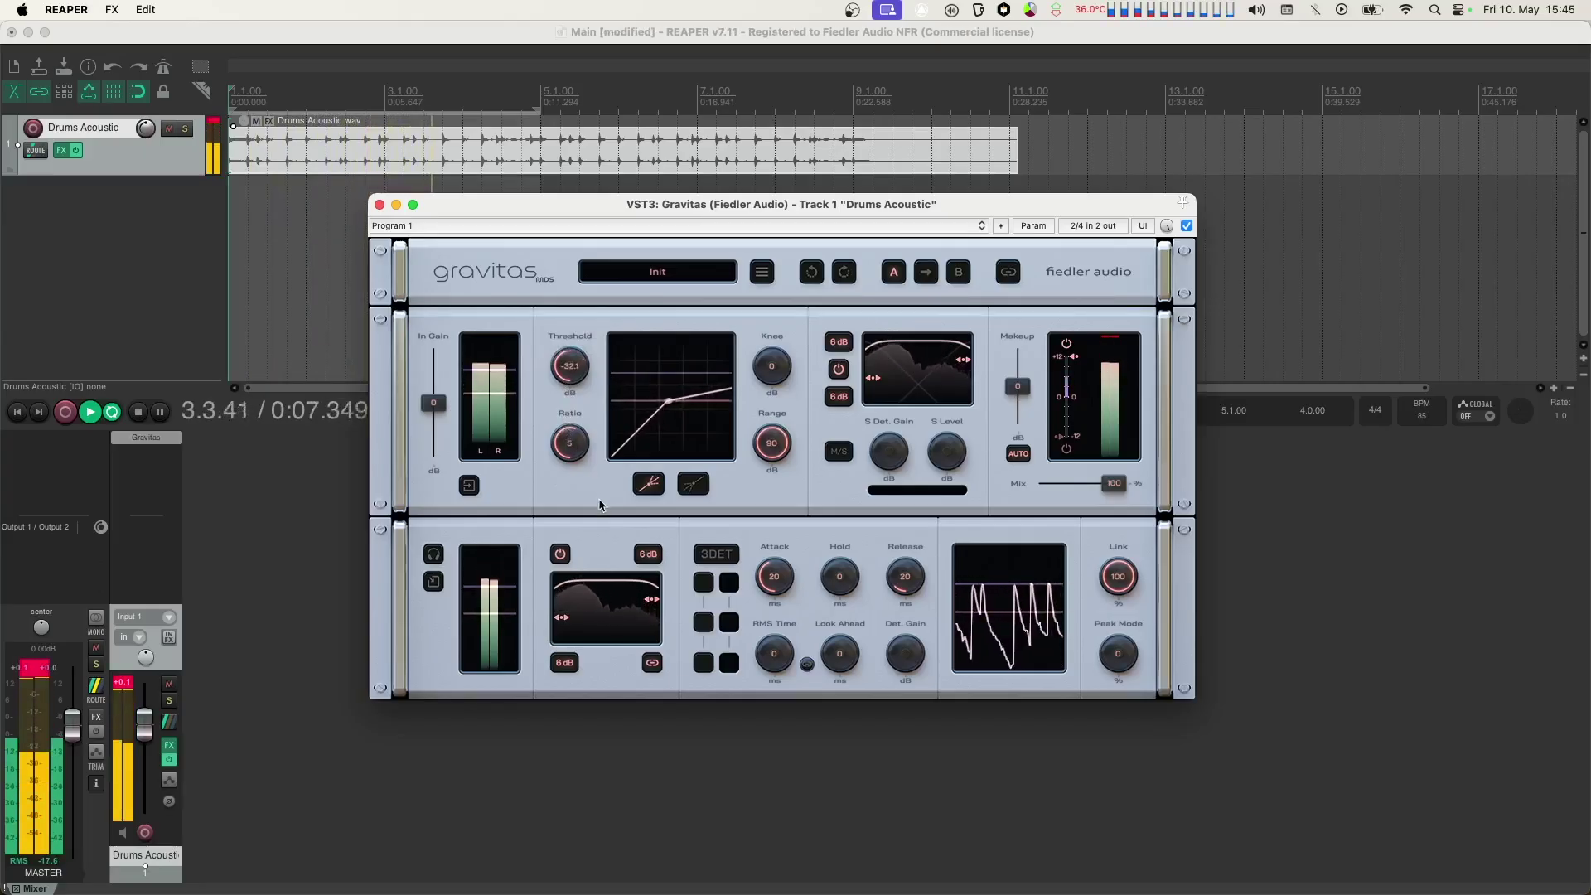
pyautogui.press('space')
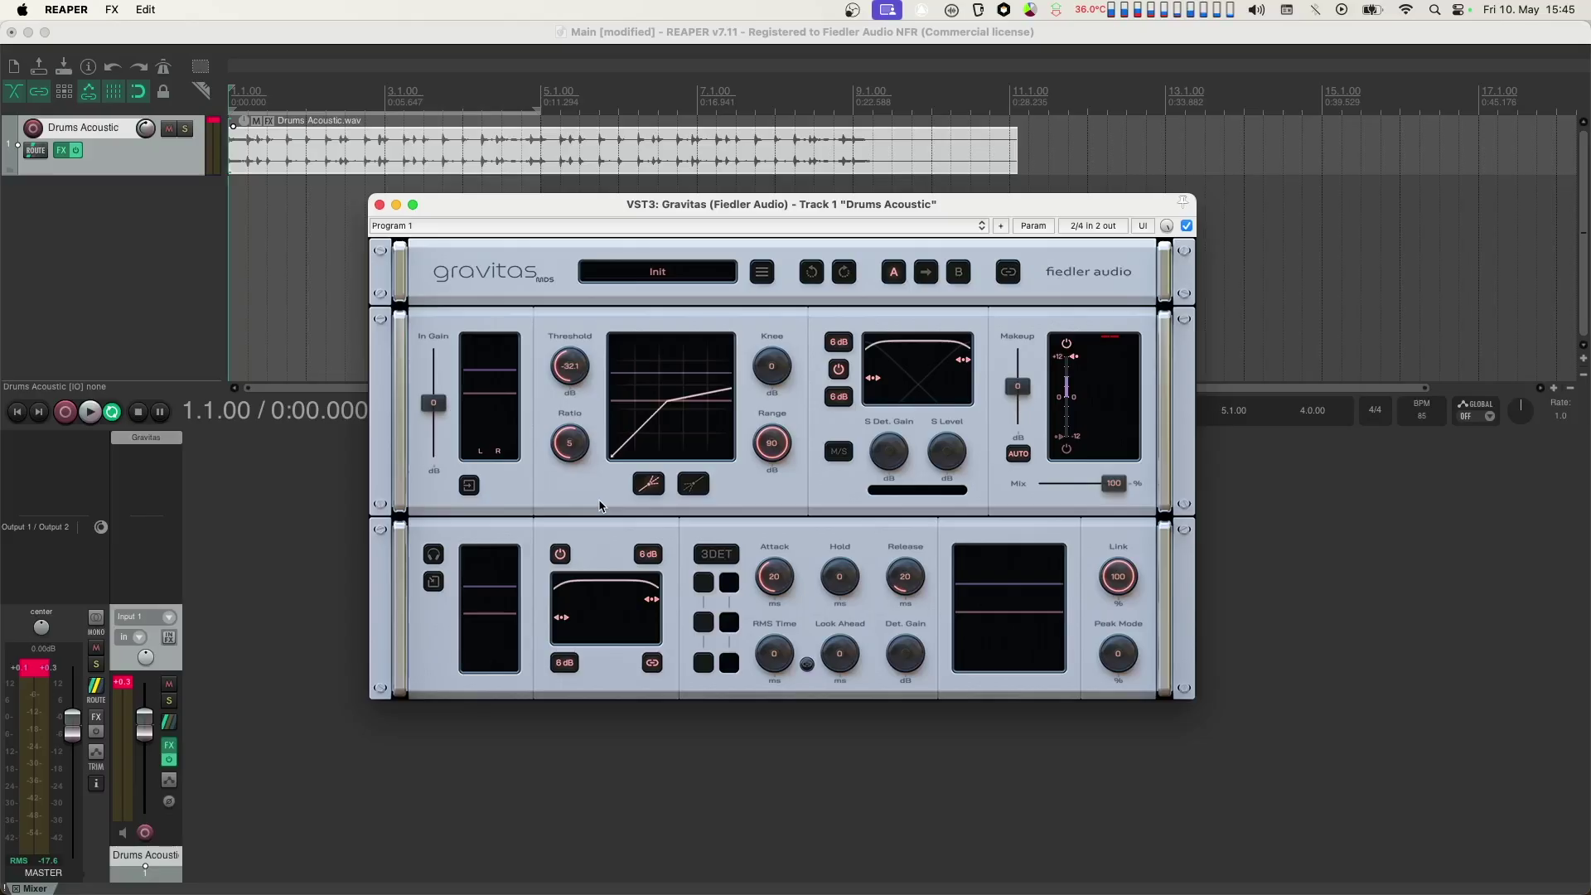
# Step: Raise the above-threshold knee to 24 dB while the drum loop plays, and stop playback
pyautogui.press('space')
pyautogui.scroll(1, 783, 377)
pyautogui.moveTo(783, 377); pyautogui.dragTo(854, 86)
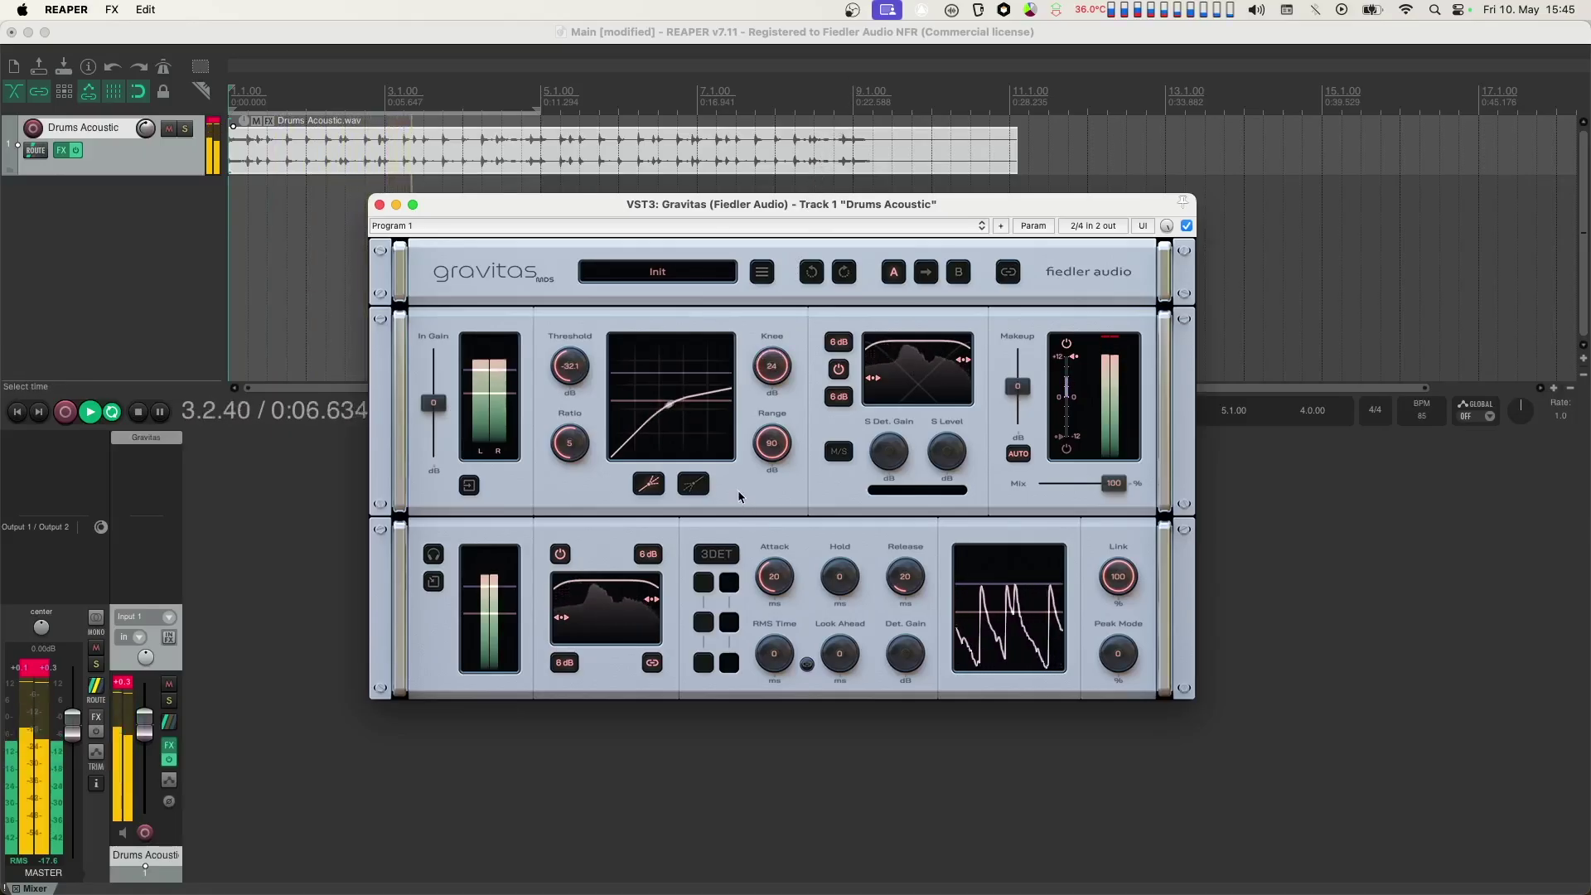
pyautogui.press('space')
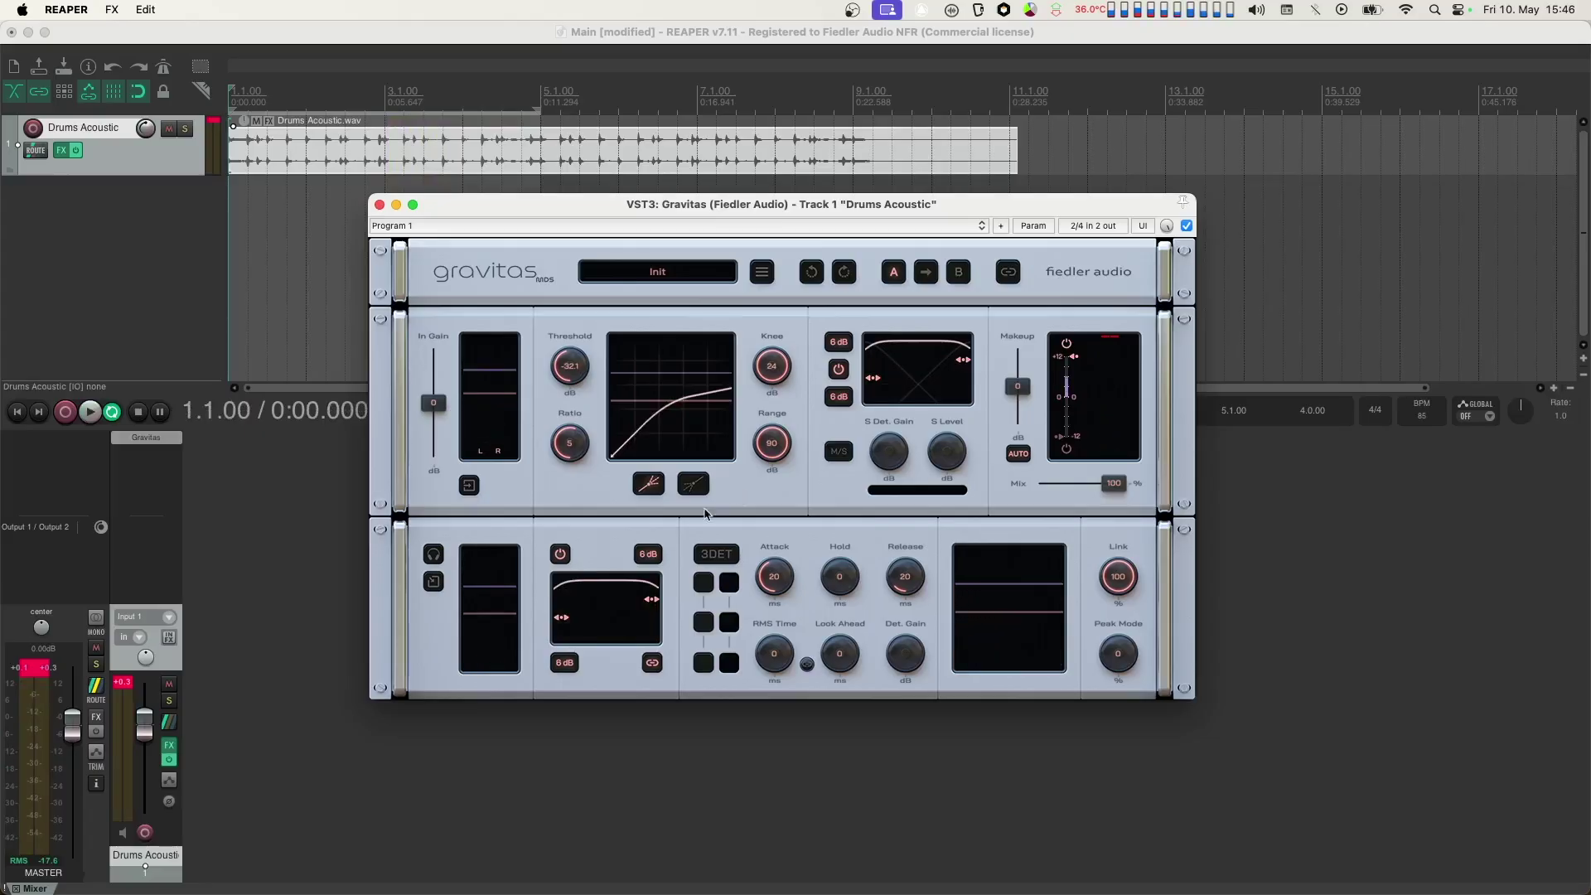
# Step: Show the below-threshold controls and, auditioning the drums, set the ratio to about 5.5 and the threshold to -45.9 dB
pyautogui.click(692, 485)
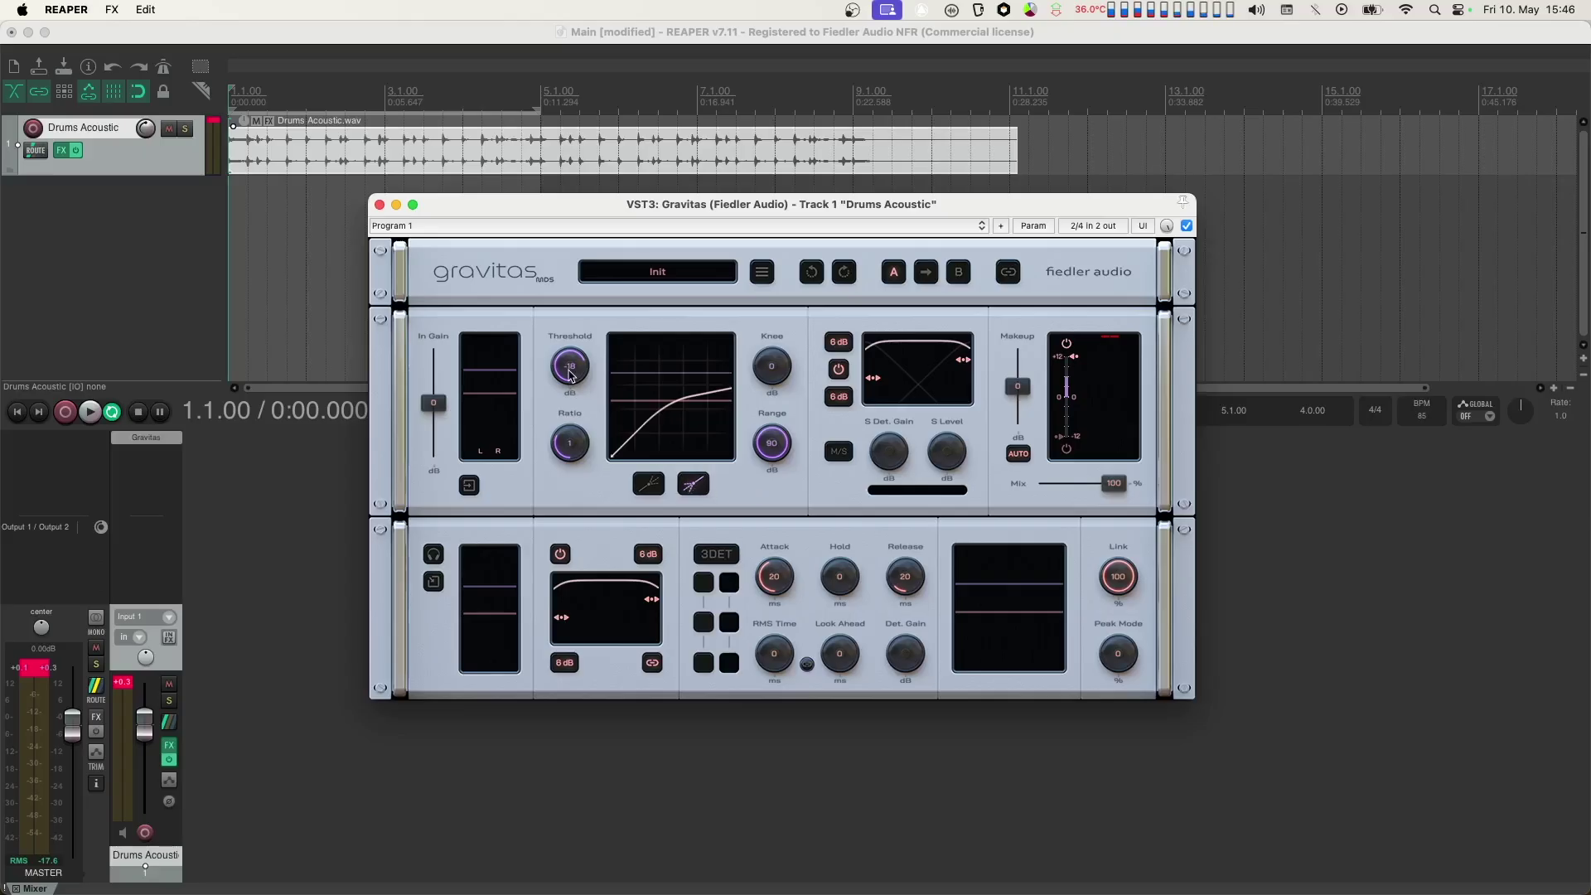
pyautogui.moveTo(570, 371); pyautogui.dragTo(589, 426)
pyautogui.press('space')
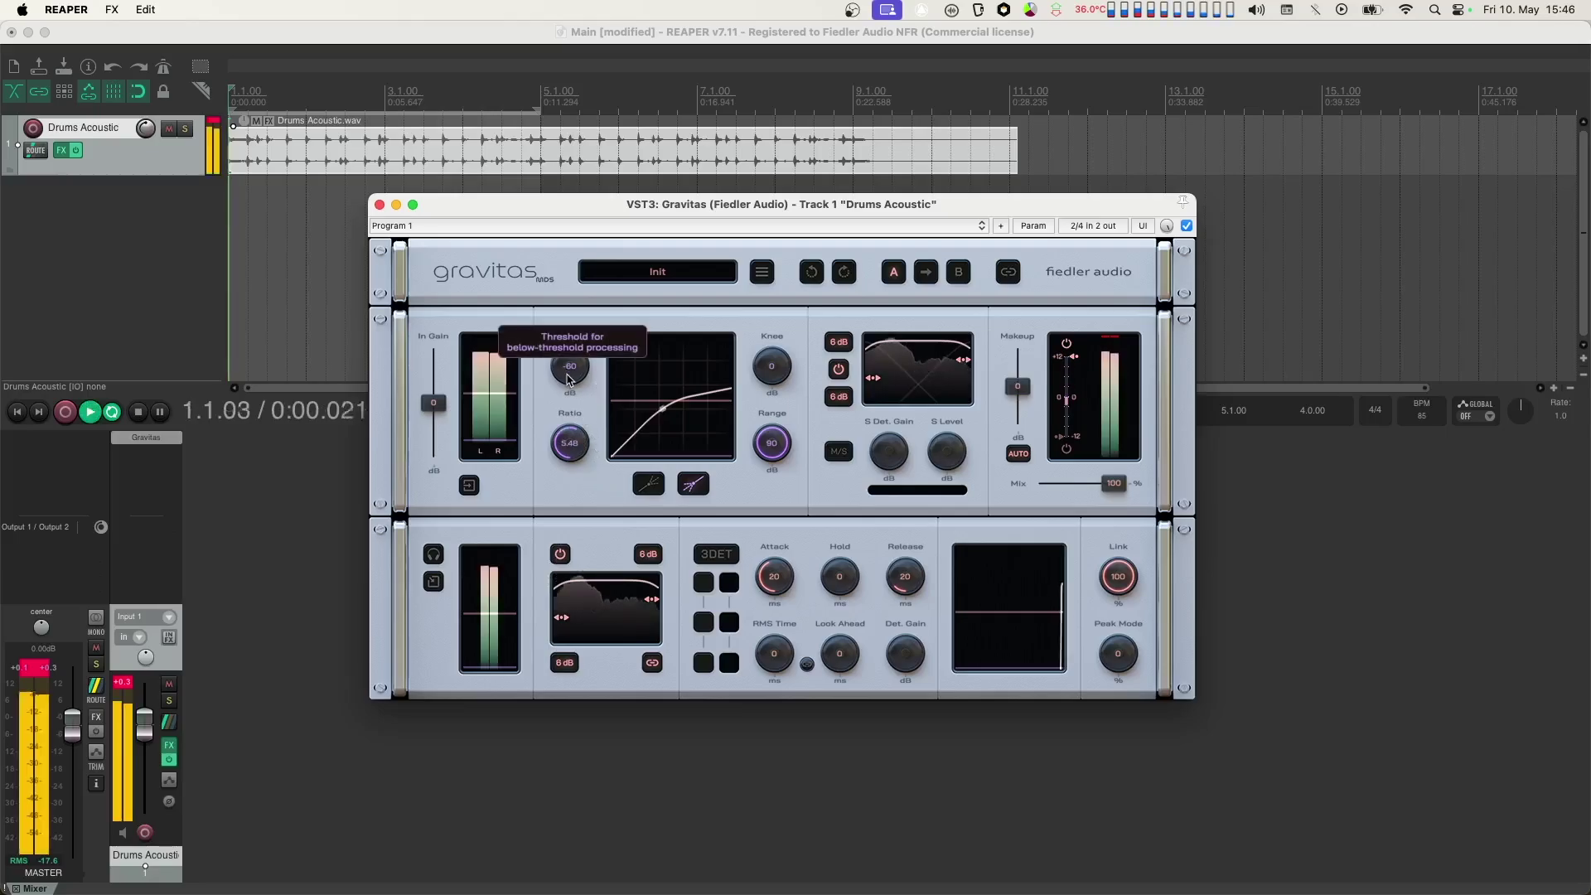
pyautogui.moveTo(568, 380); pyautogui.dragTo(582, 314)
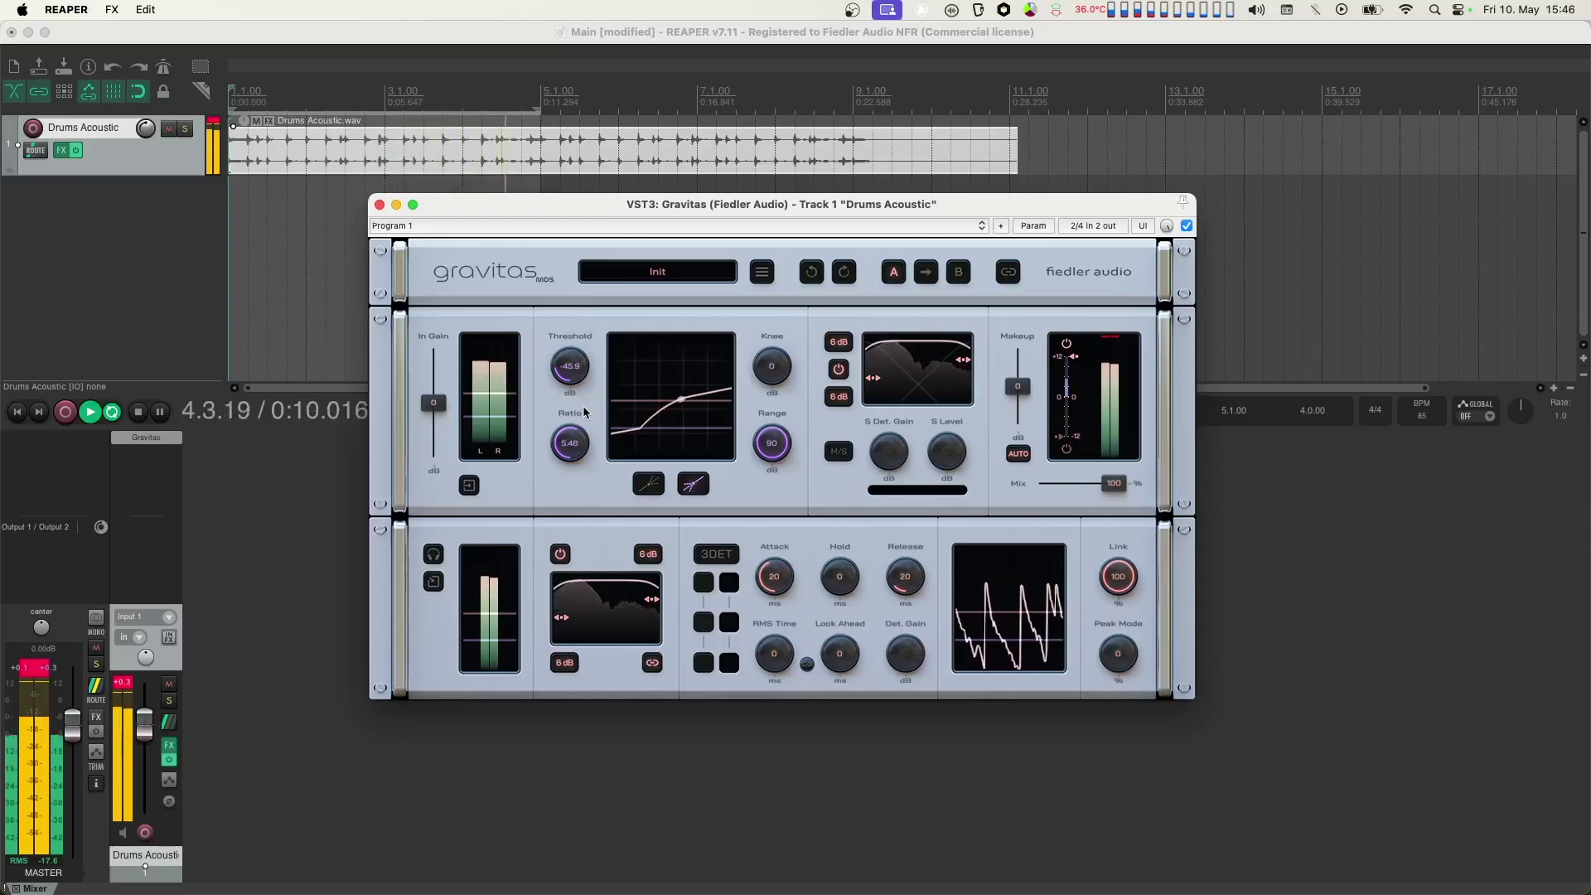
pyautogui.press('space')
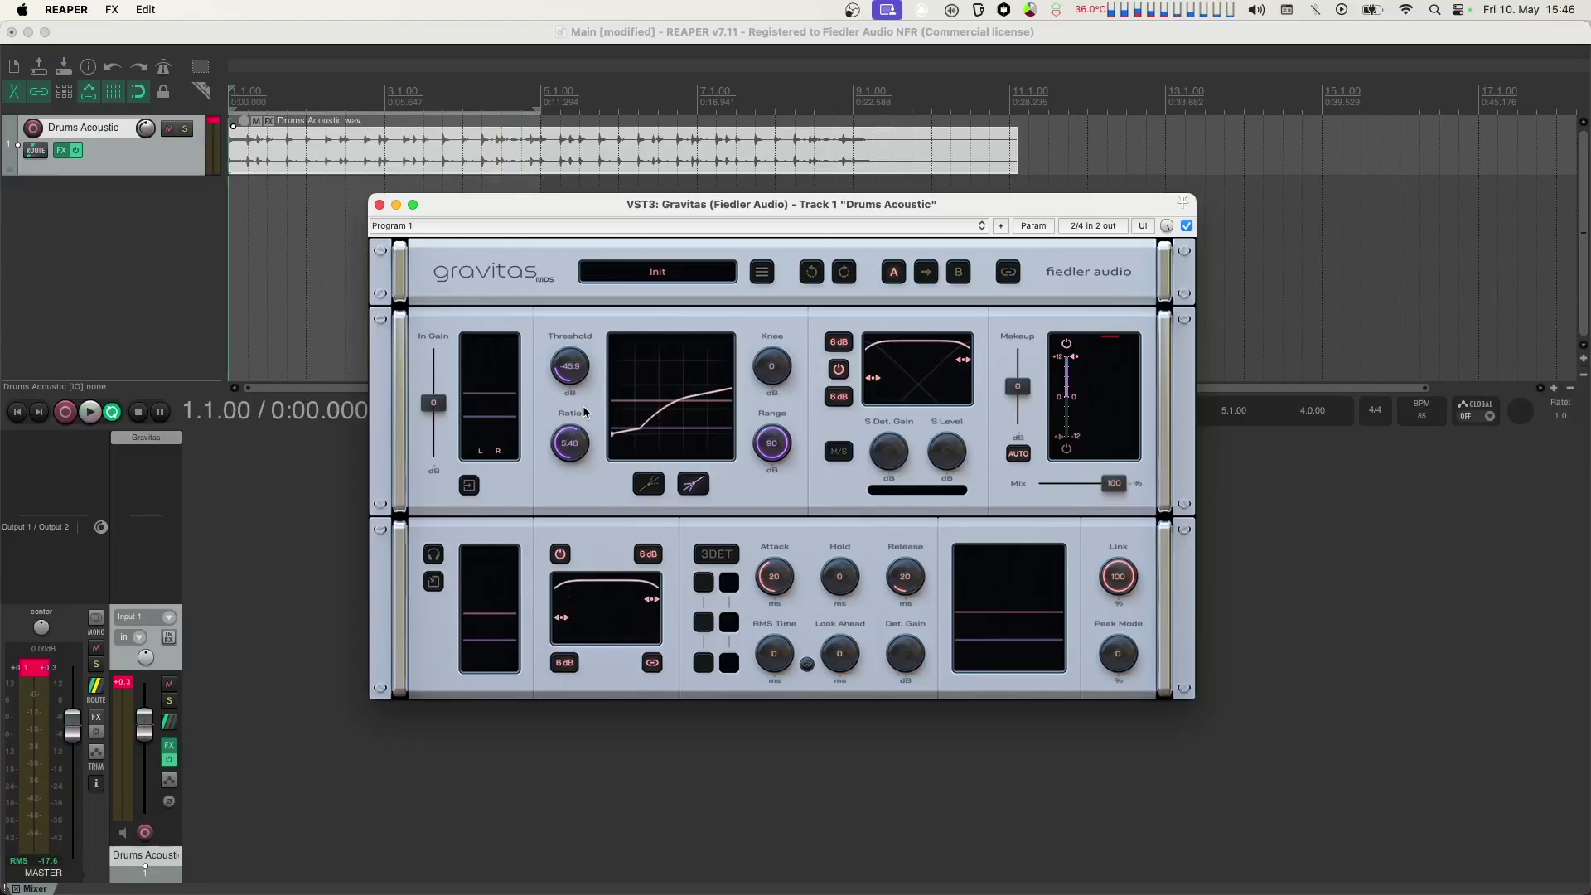
# Step: Raise the below-threshold knee to 20.7 dB while the drum loop plays, and stop playback
pyautogui.press('space')
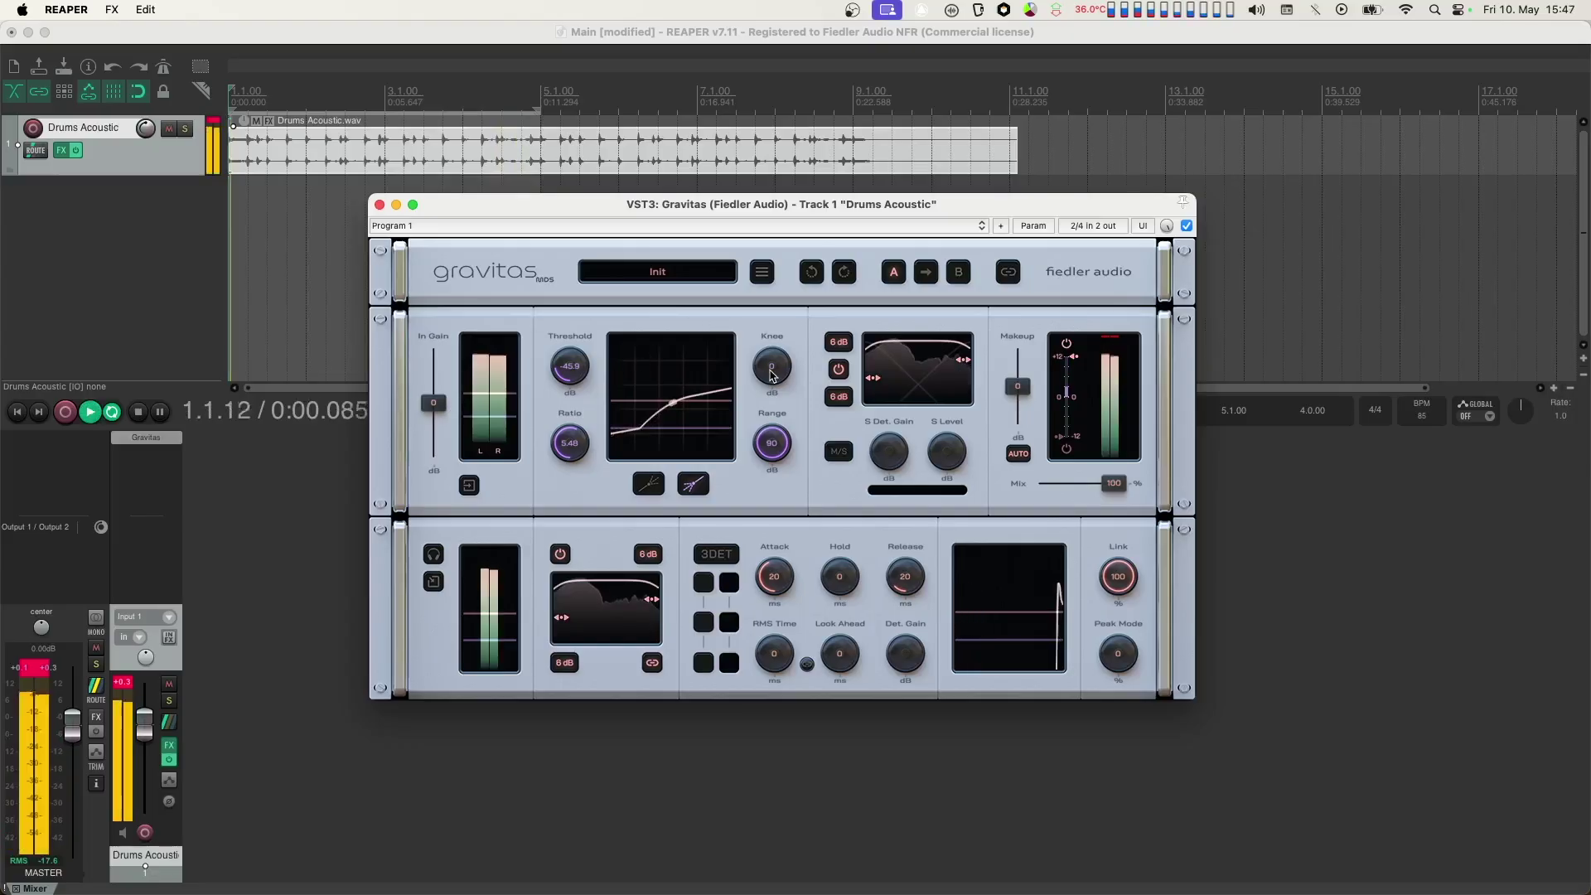
pyautogui.moveTo(771, 379); pyautogui.dragTo(788, 279)
pyautogui.moveTo(787, 231); pyautogui.dragTo(779, 141)
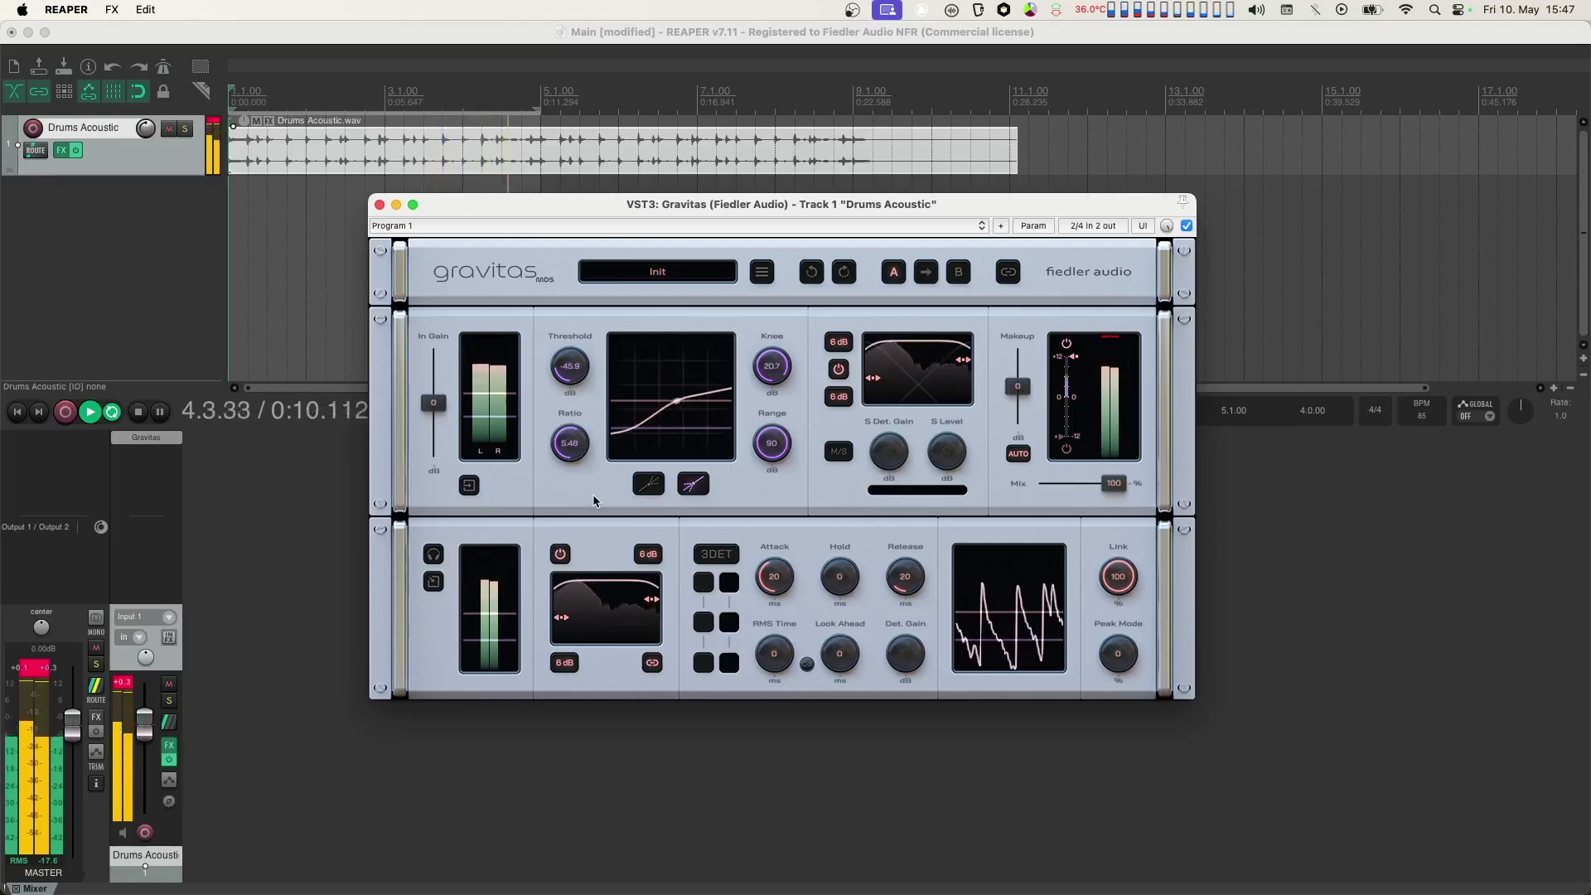
pyautogui.press('space')
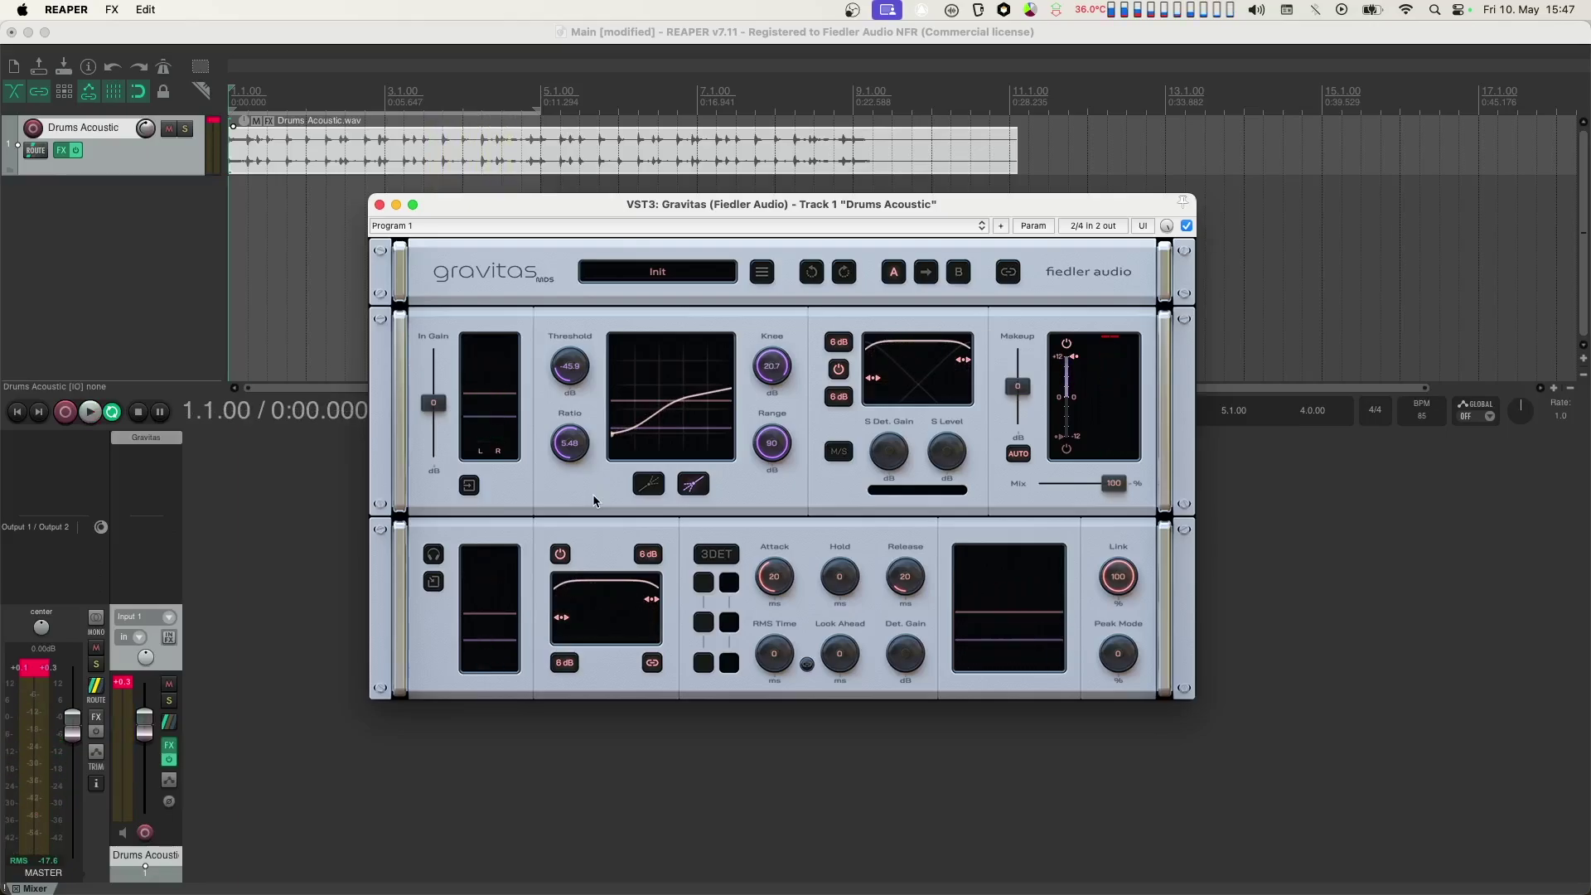
# Step: Try a below-threshold range of -14.4 dB during playback and return the range to its previous value
pyautogui.moveTo(777, 454); pyautogui.dragTo(777, 692)
pyautogui.press('space')
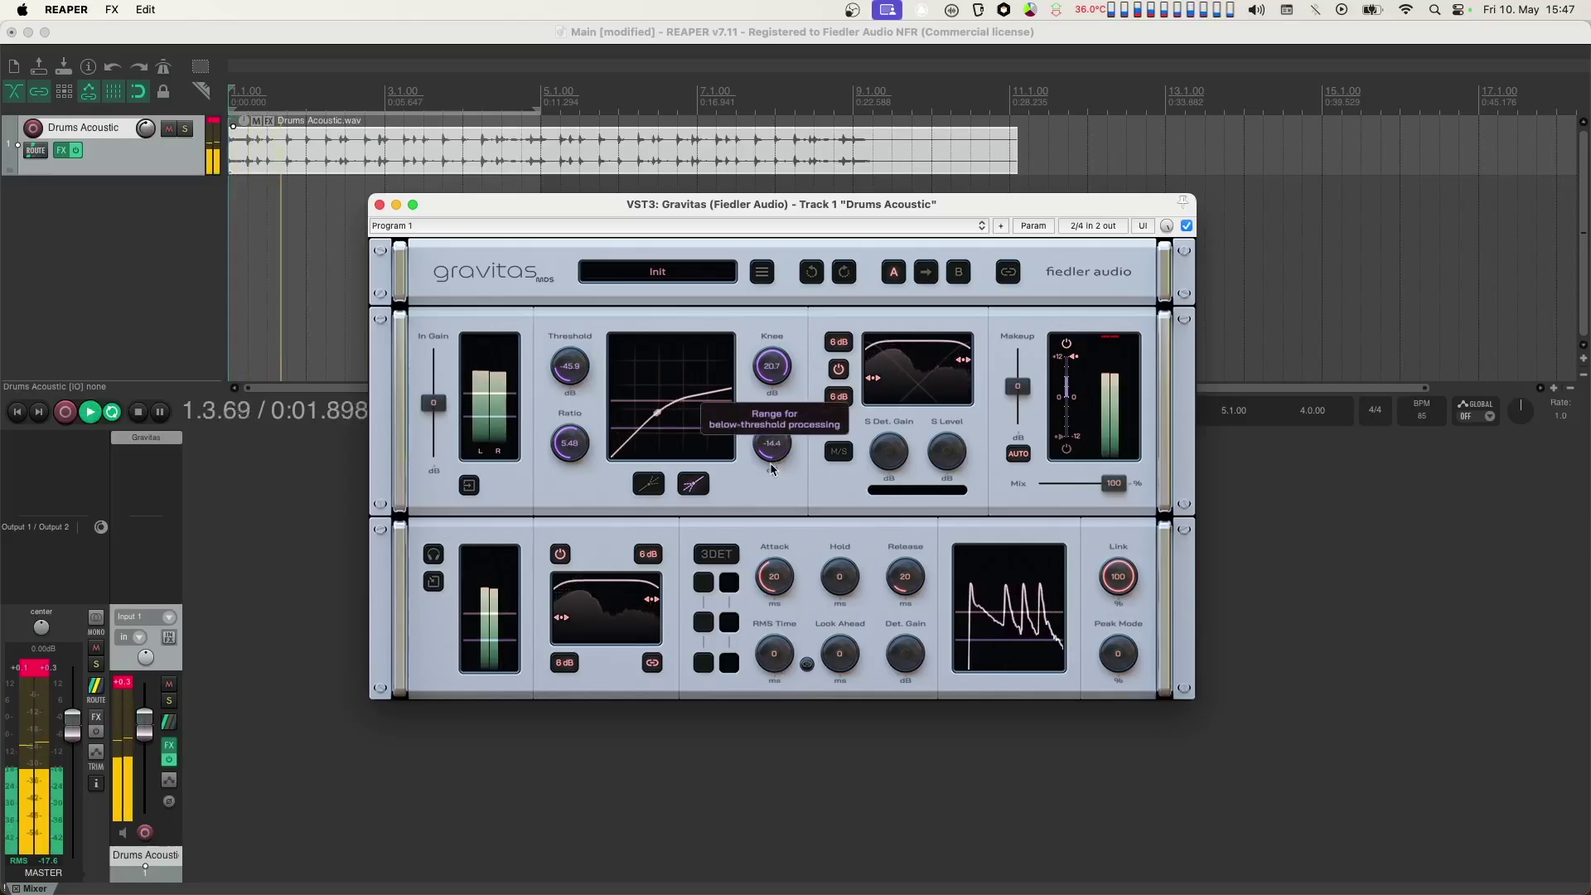
pyautogui.moveTo(770, 469); pyautogui.dragTo(817, 222)
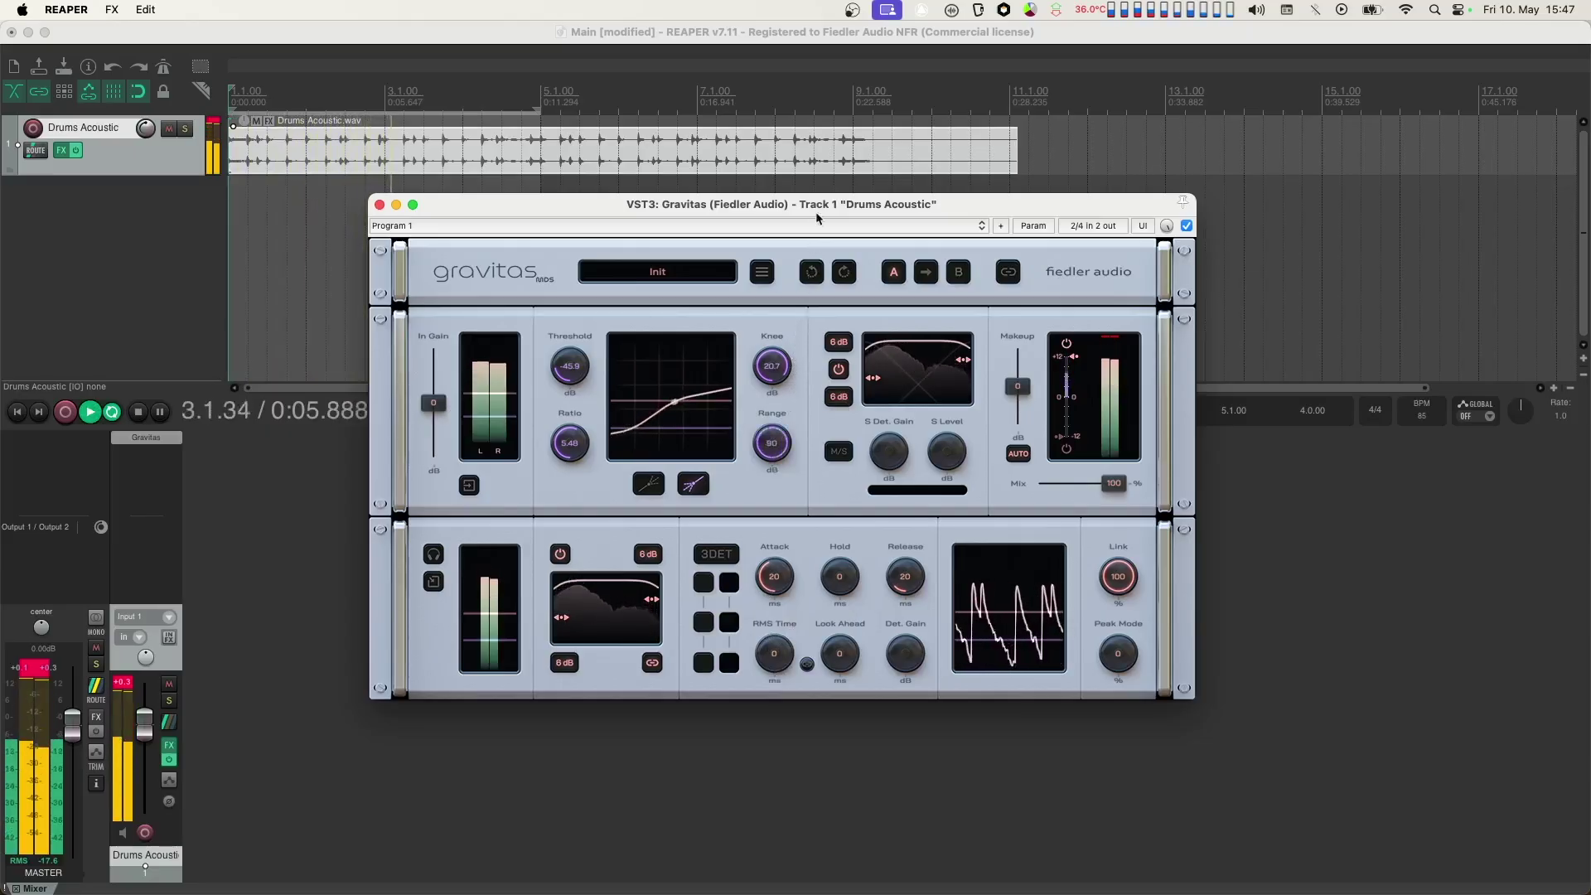
pyautogui.press('space')
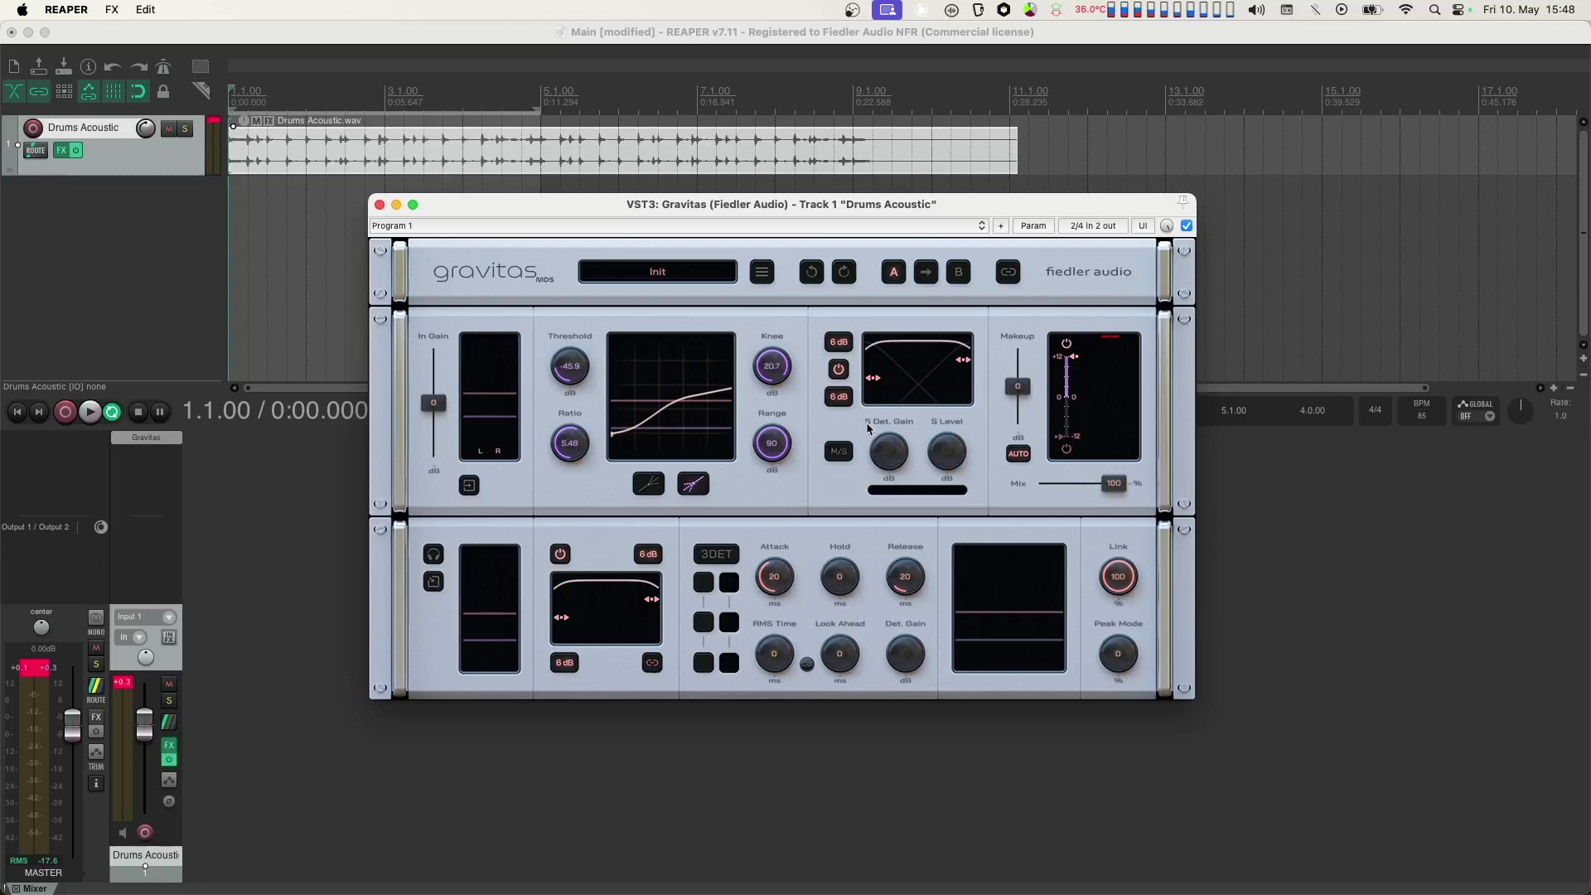
# Step: Audition different high-pass and low-pass cutoffs in the upper filter display during playback, and return both to their starting positions
pyautogui.press('space')
pyautogui.moveTo(874, 382)
pyautogui.mouseDown()
pyautogui.moveTo(994, 401)
pyautogui.moveTo(957, 367)
pyautogui.moveTo(904, 370)
pyautogui.mouseUp()
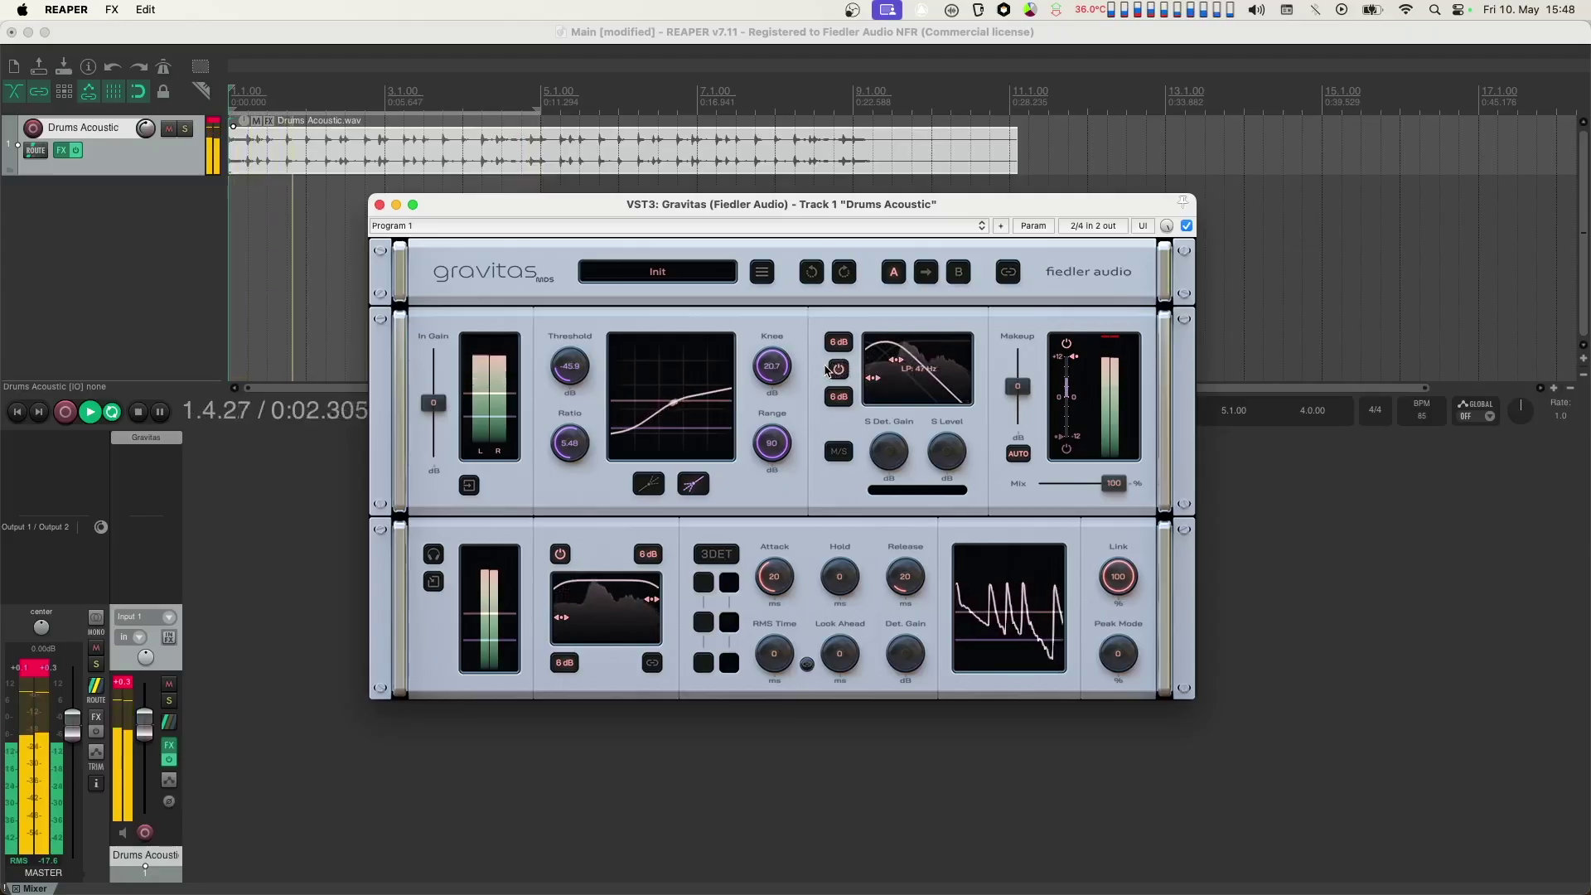
pyautogui.moveTo(878, 371)
pyautogui.mouseDown()
pyautogui.moveTo(892, 401)
pyautogui.moveTo(877, 377)
pyautogui.moveTo(1019, 402)
pyautogui.moveTo(890, 391)
pyautogui.mouseUp()
pyautogui.scroll(-3, 880, 384)
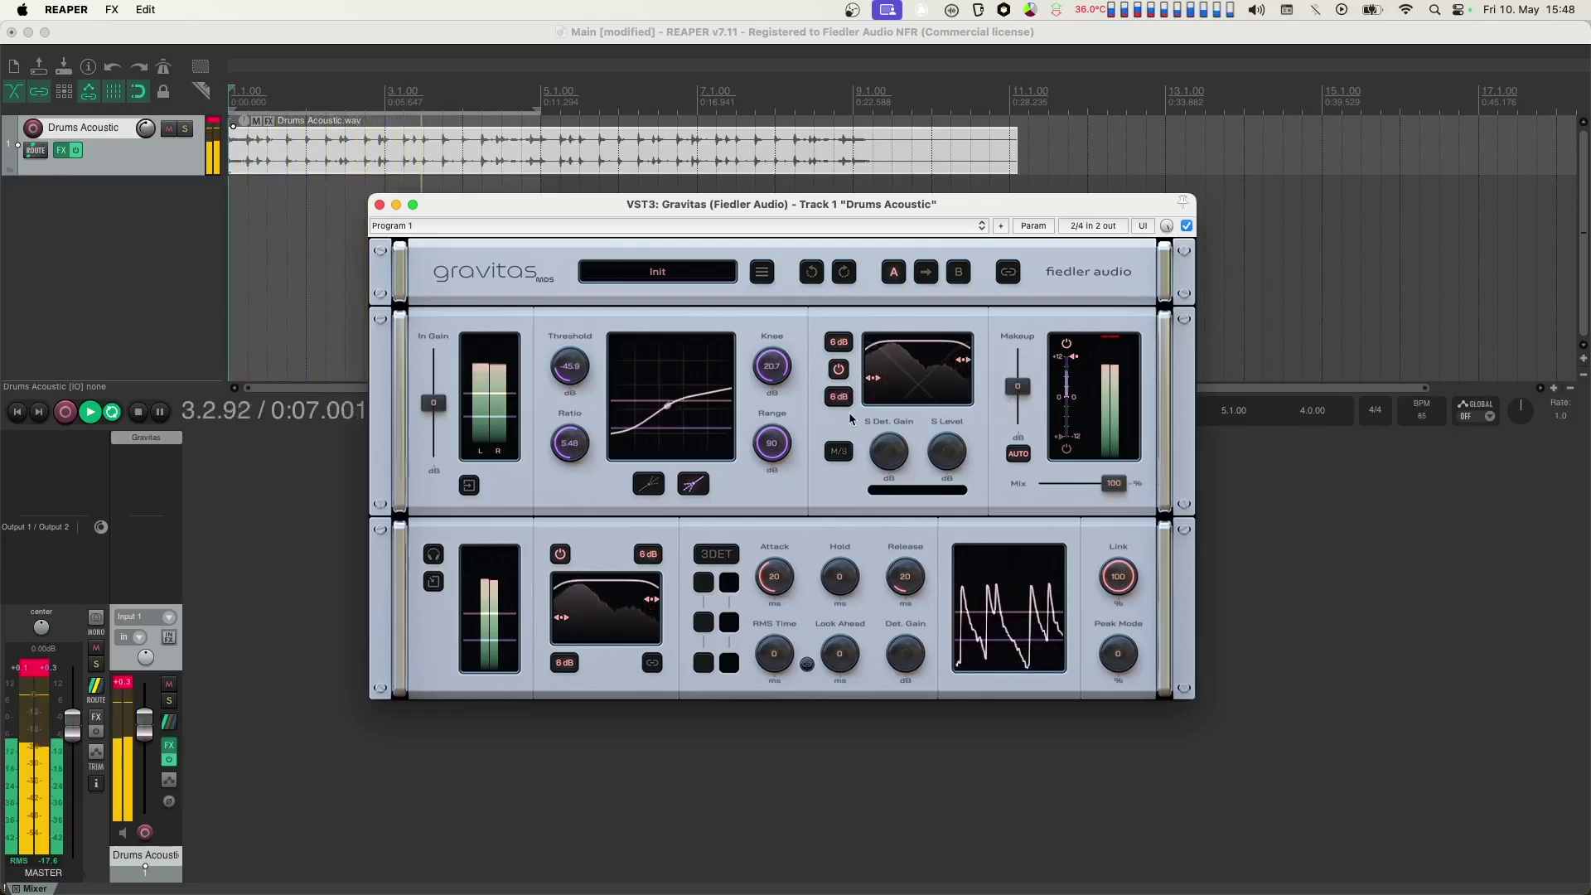
pyautogui.press('space')
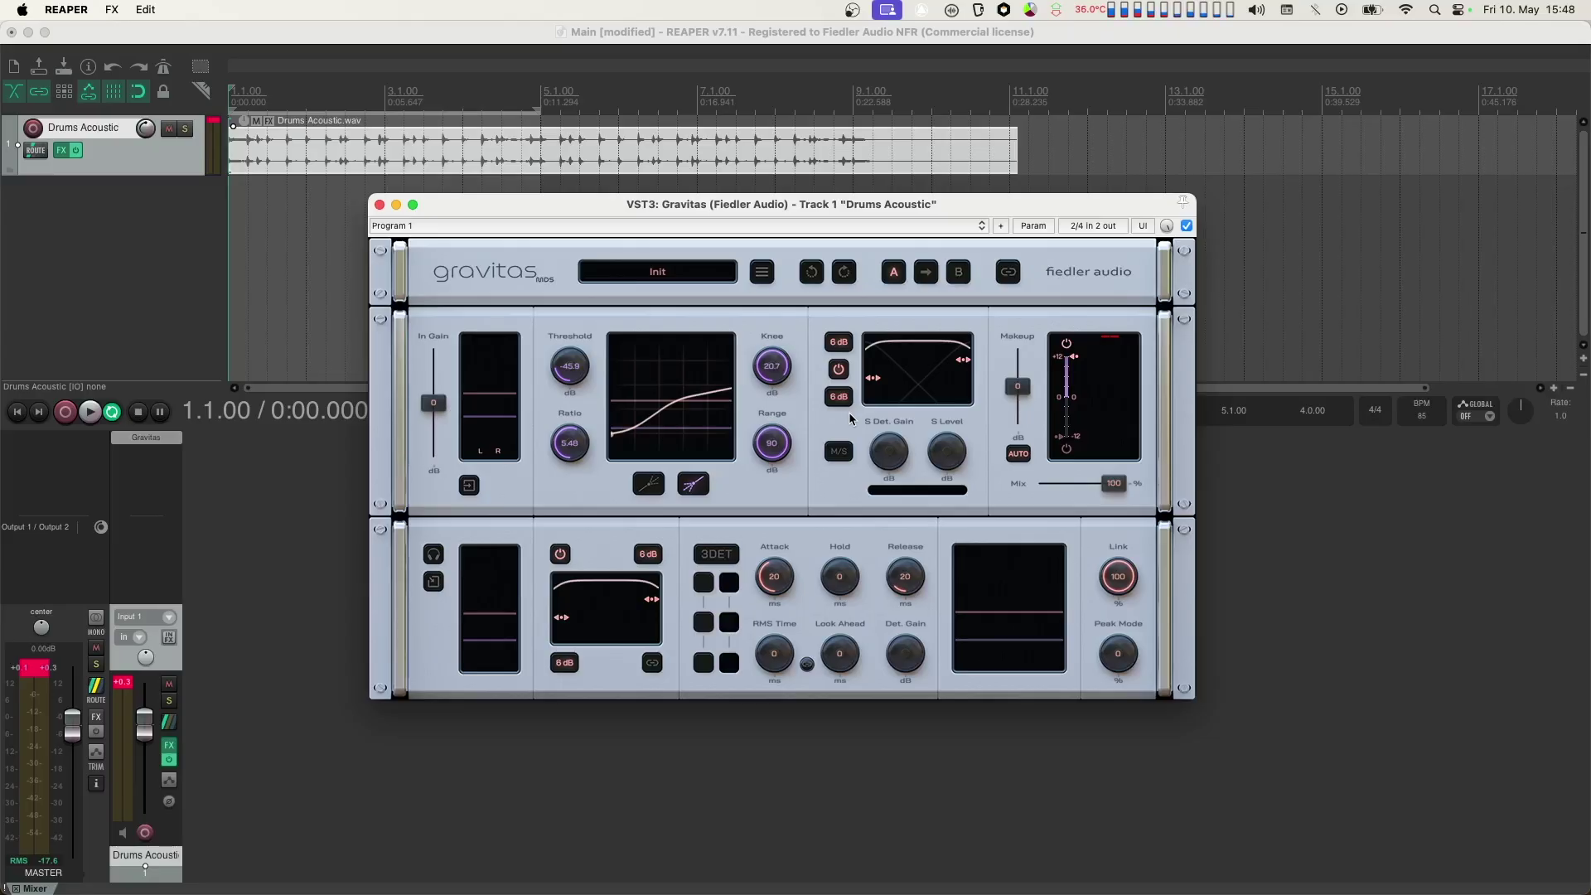
# Step: Turn on M/S processing while the drum loop plays, and stop playback
pyautogui.press('space')
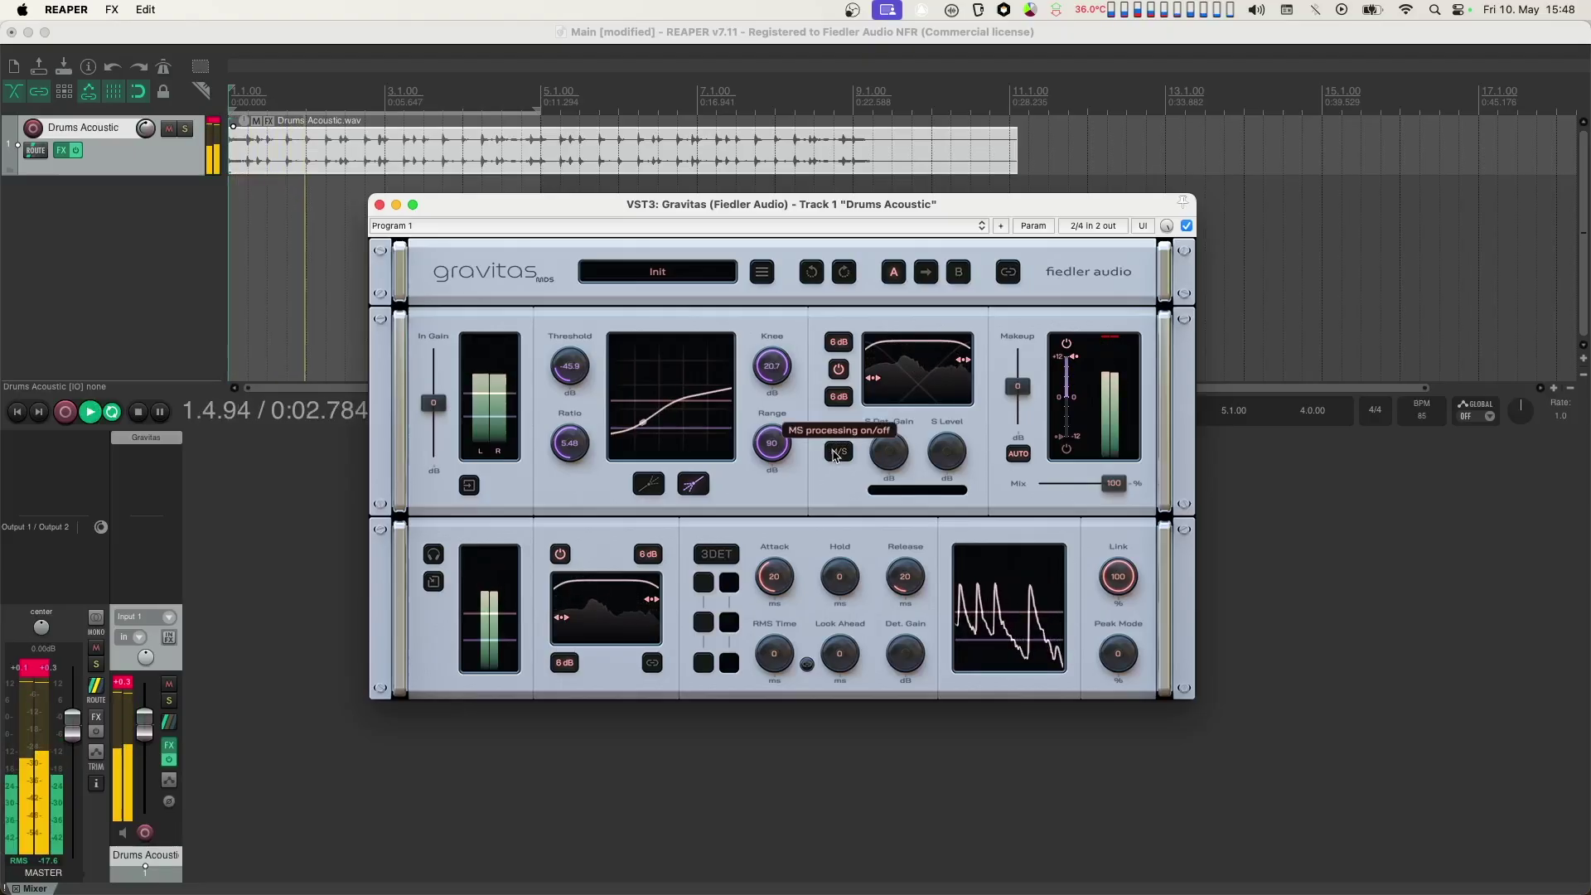
pyautogui.click(837, 452)
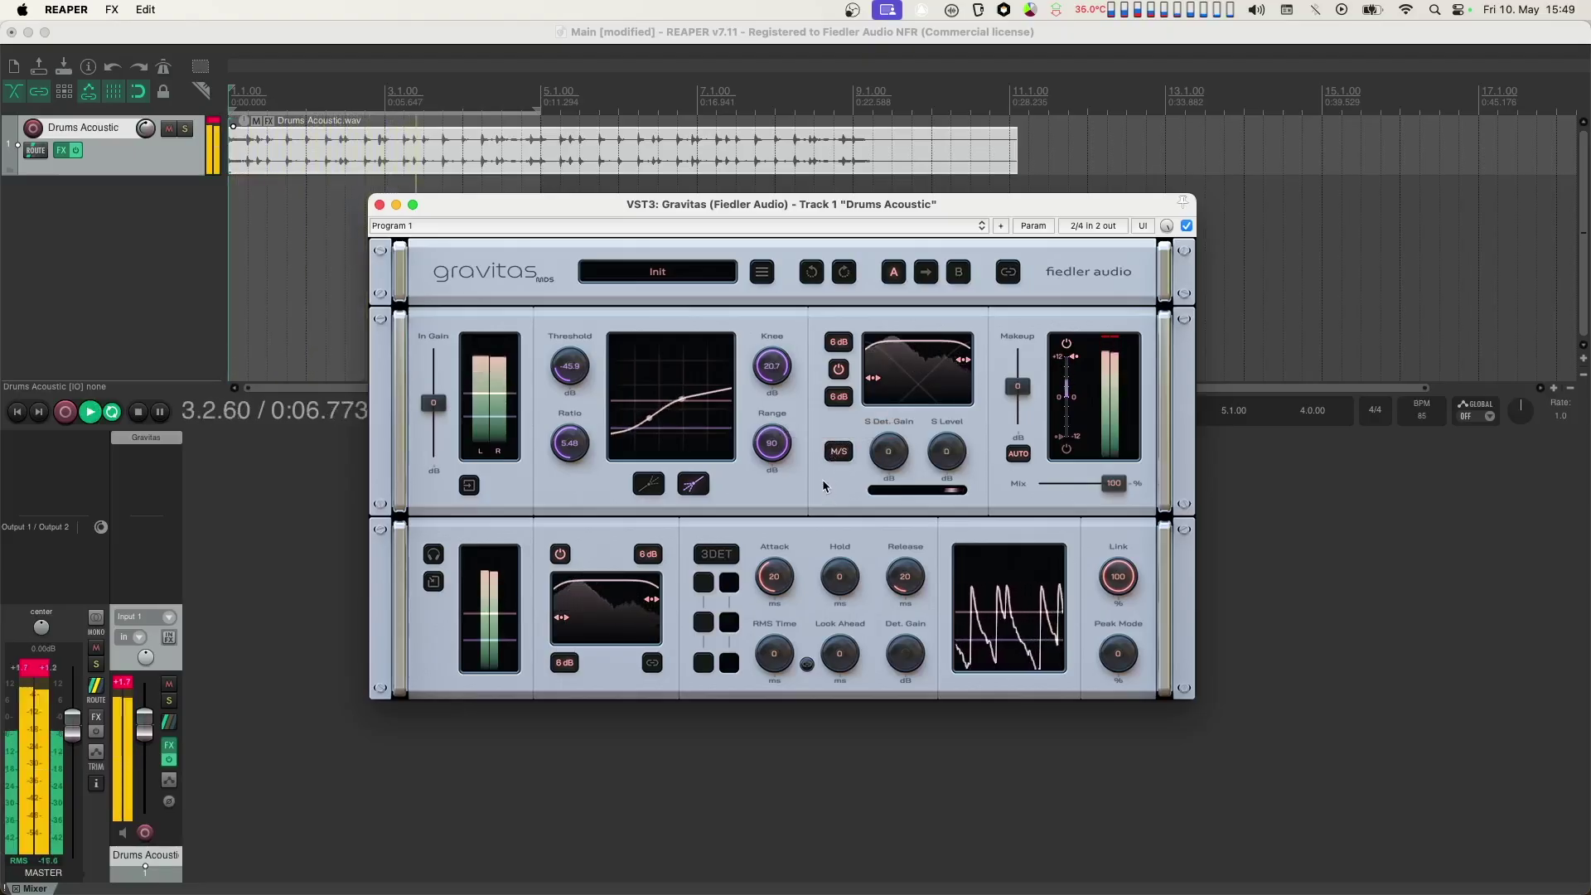
pyautogui.press('space')
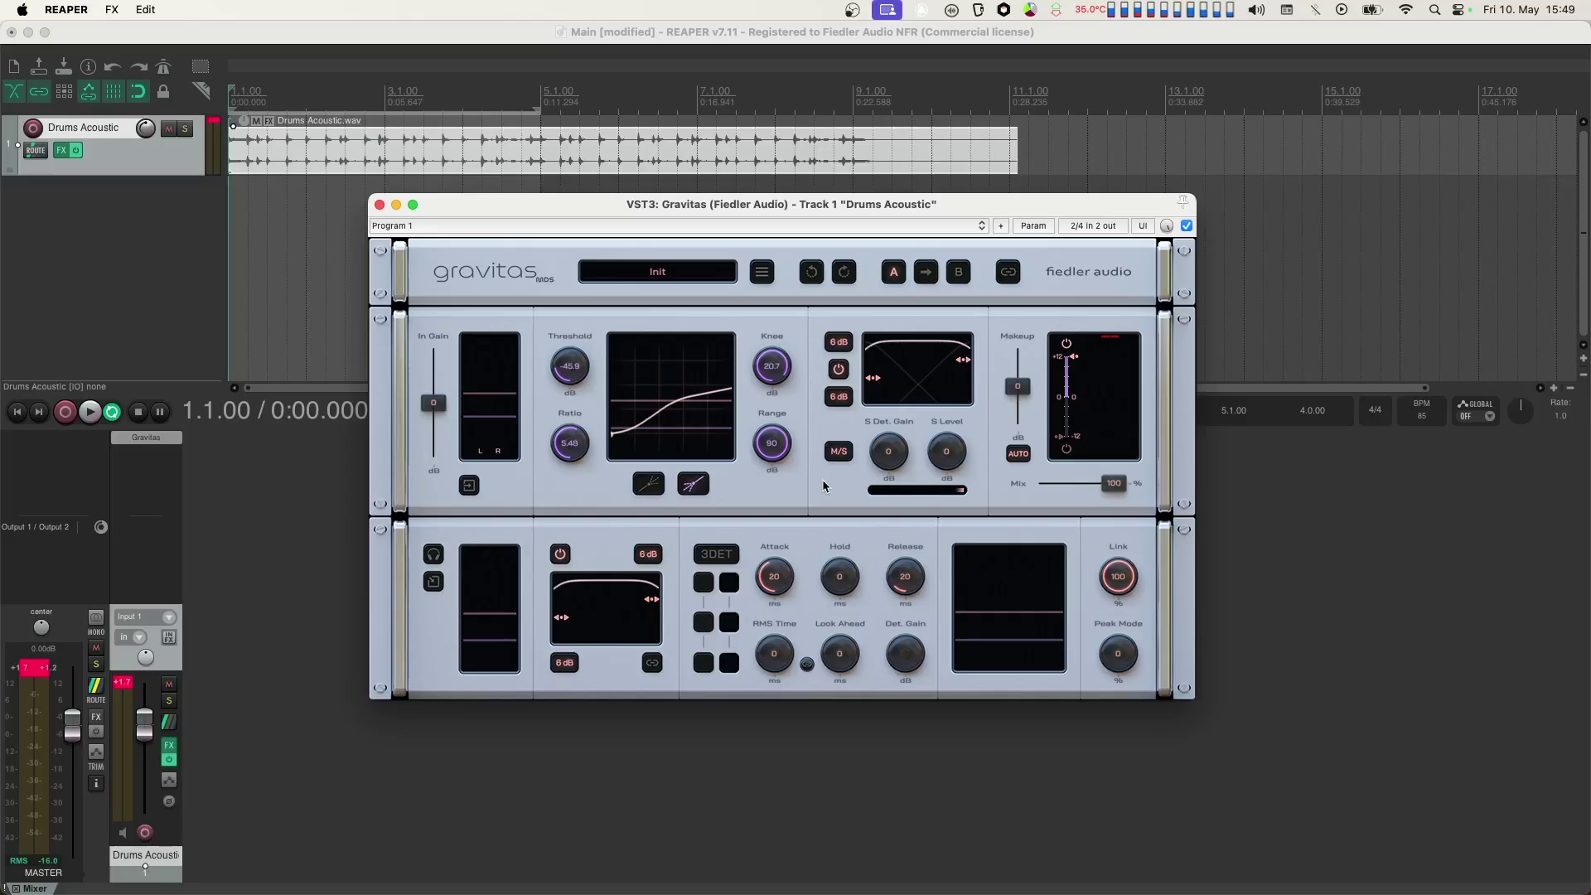
# Step: Reduce the channel Link to 0% while the drum loop plays, and stop playback
pyautogui.press('space')
pyautogui.moveTo(1126, 578); pyautogui.dragTo(1136, 862)
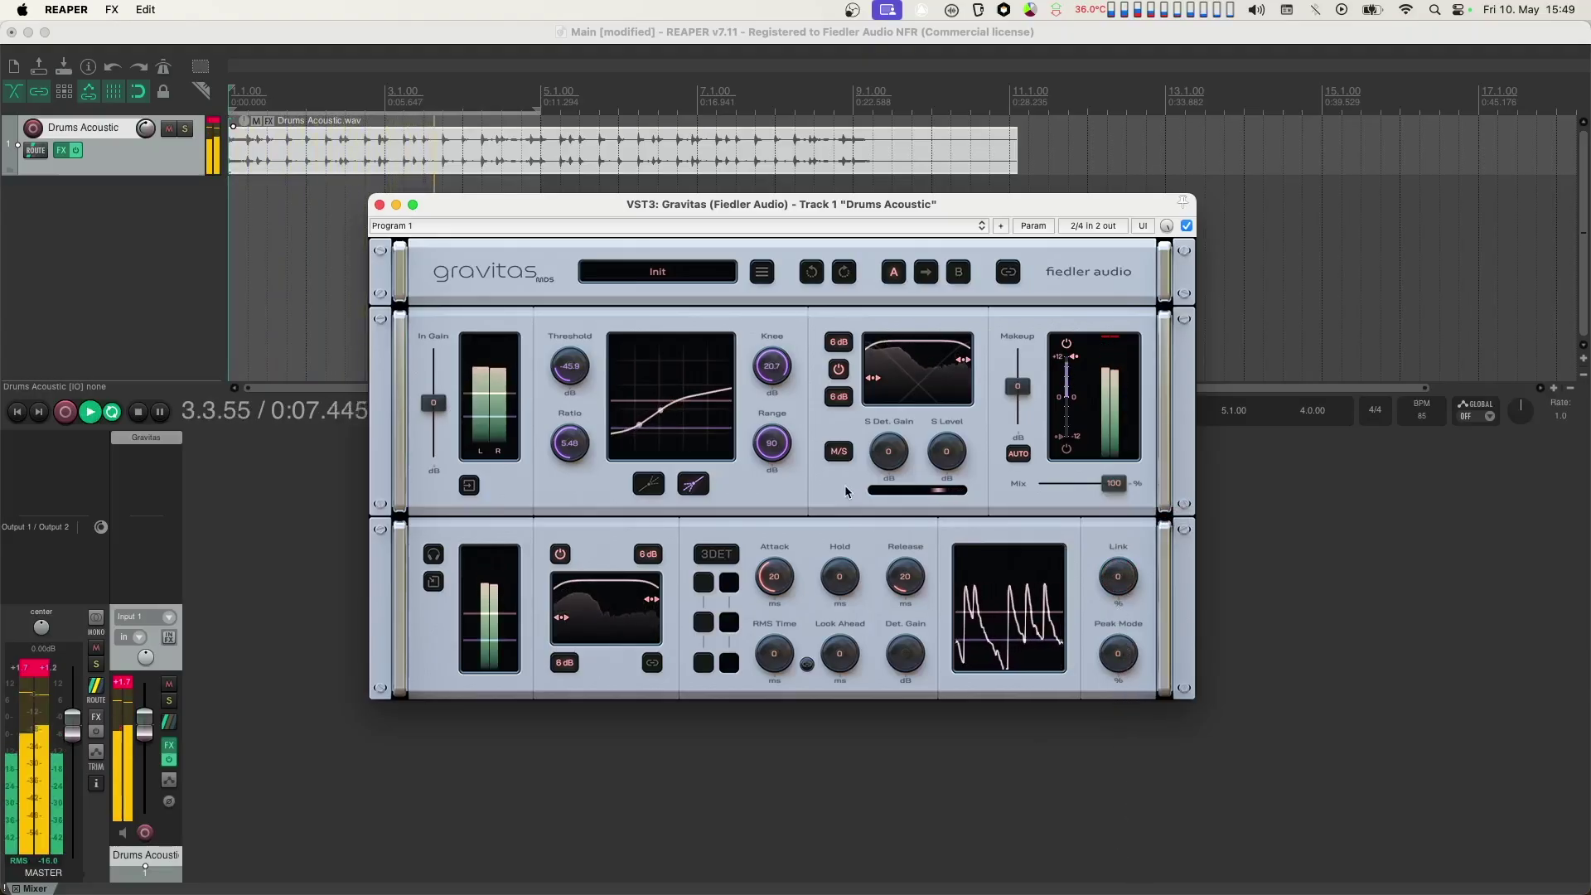
pyautogui.press('space')
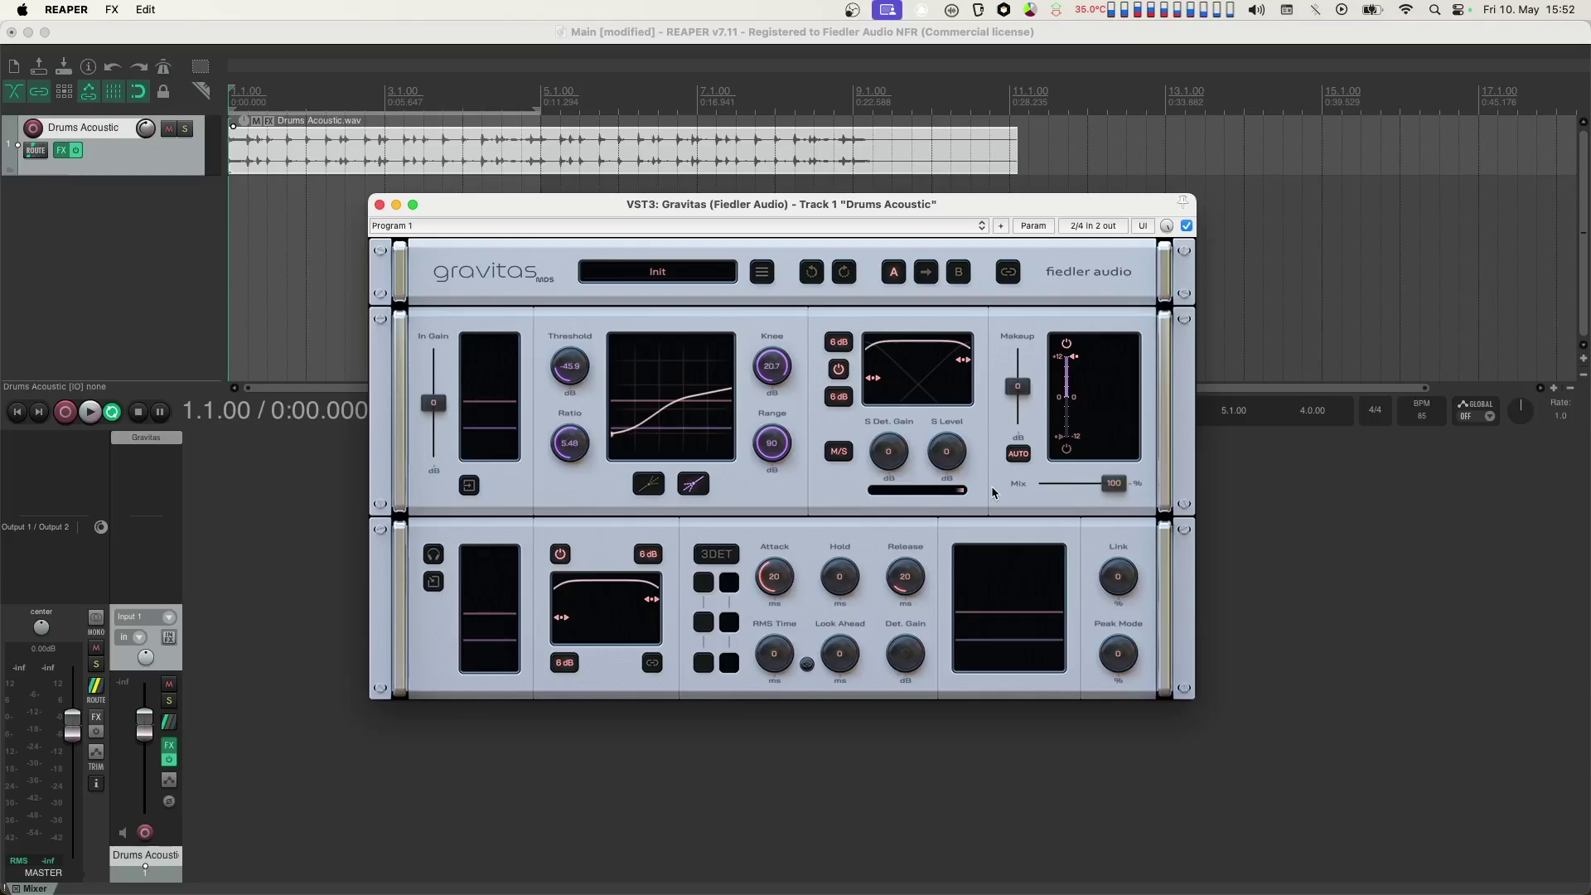
# Step: Play the drums to audition the makeup section and the dry/wet mix, ending with the mix at 100%
pyautogui.press('space')
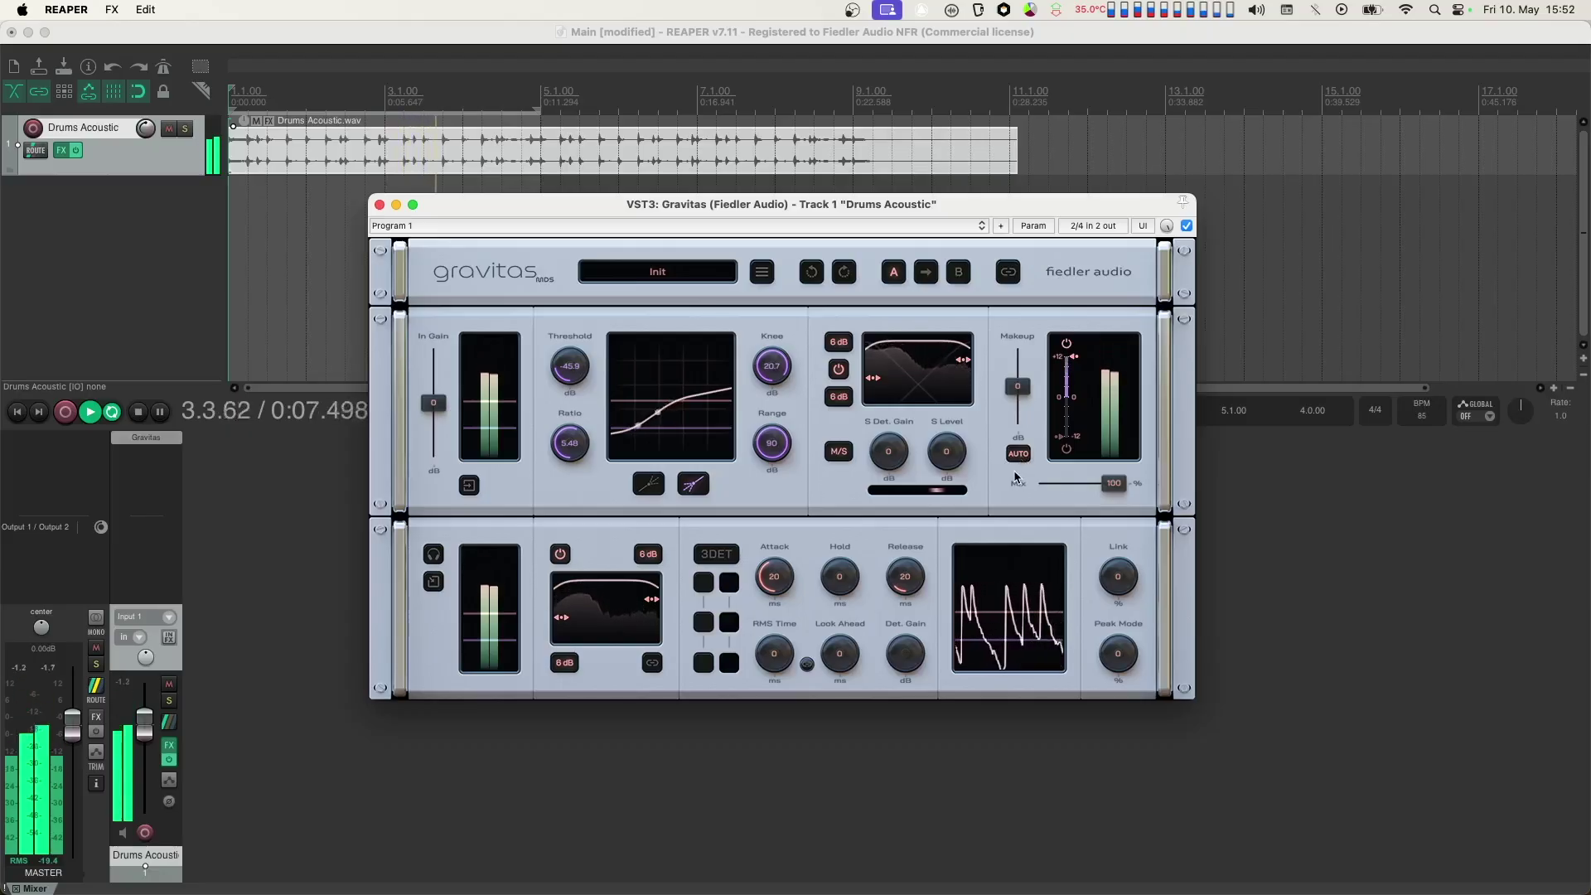
pyautogui.press('space')
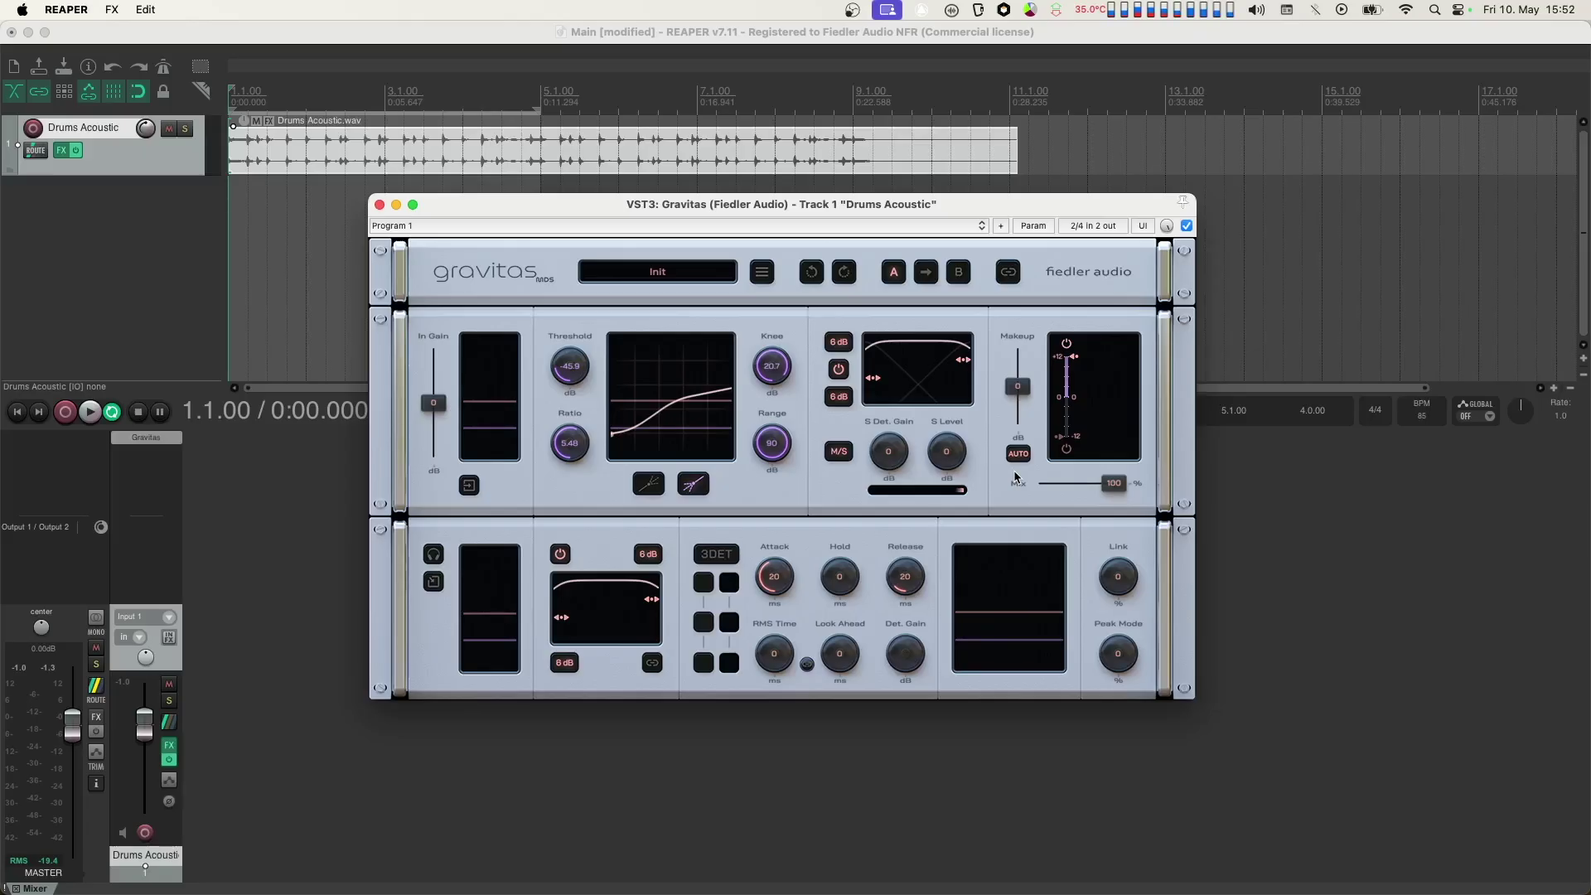
pyautogui.press('space')
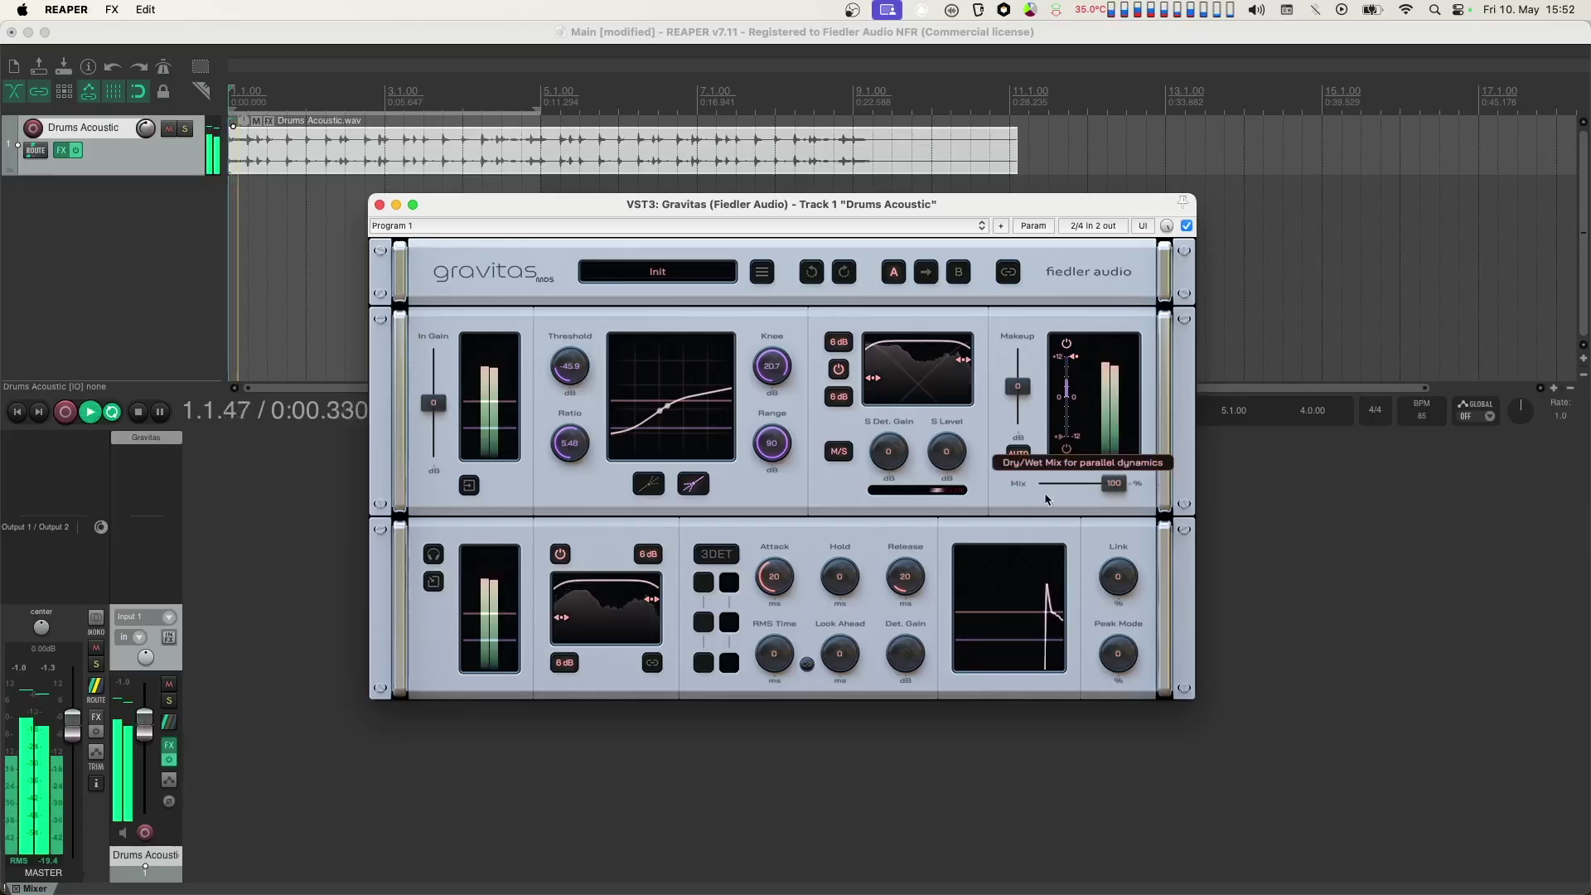
pyautogui.moveTo(1113, 483)
pyautogui.mouseDown()
pyautogui.moveTo(1046, 493)
pyautogui.moveTo(1120, 497)
pyautogui.mouseUp()
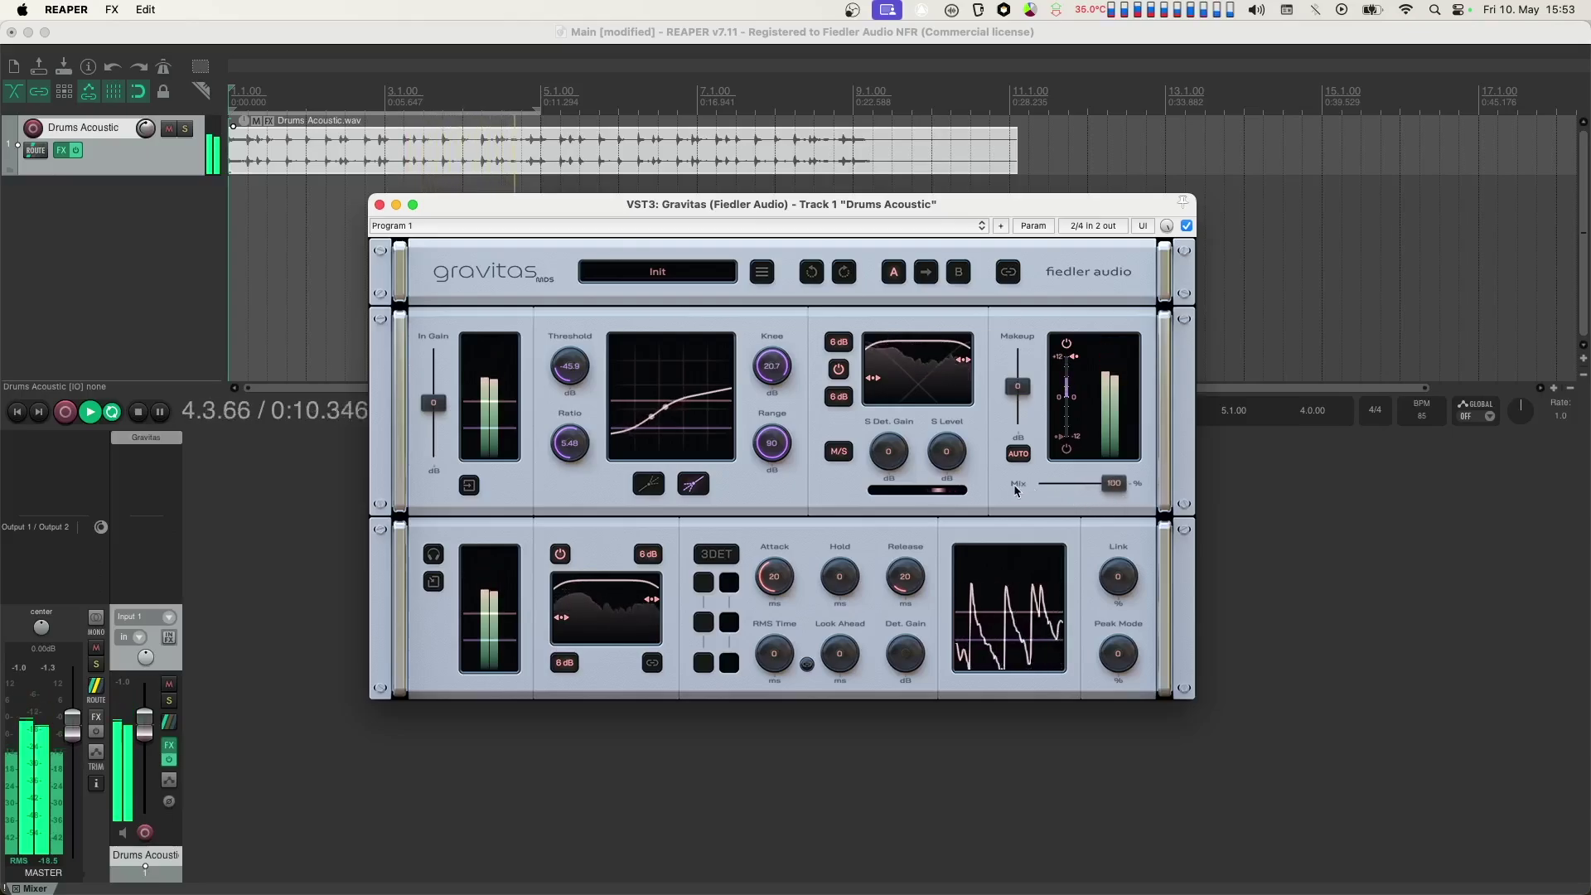
pyautogui.press('space')
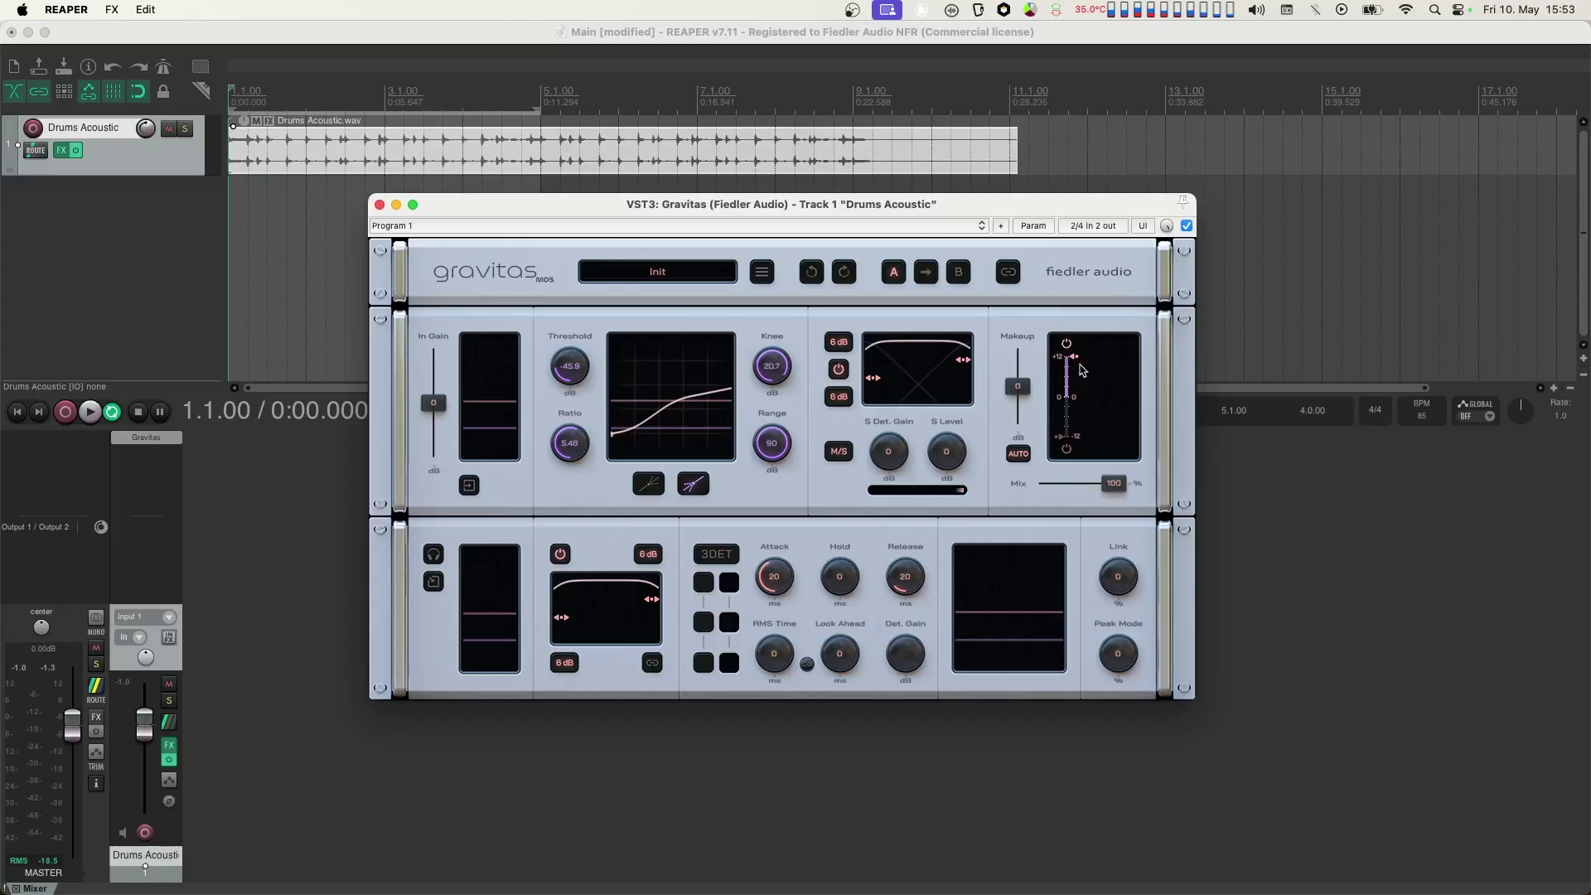
# Step: Audition the drums with the maximum gain increase limit on, and again with that limit switched off
pyautogui.press('space')
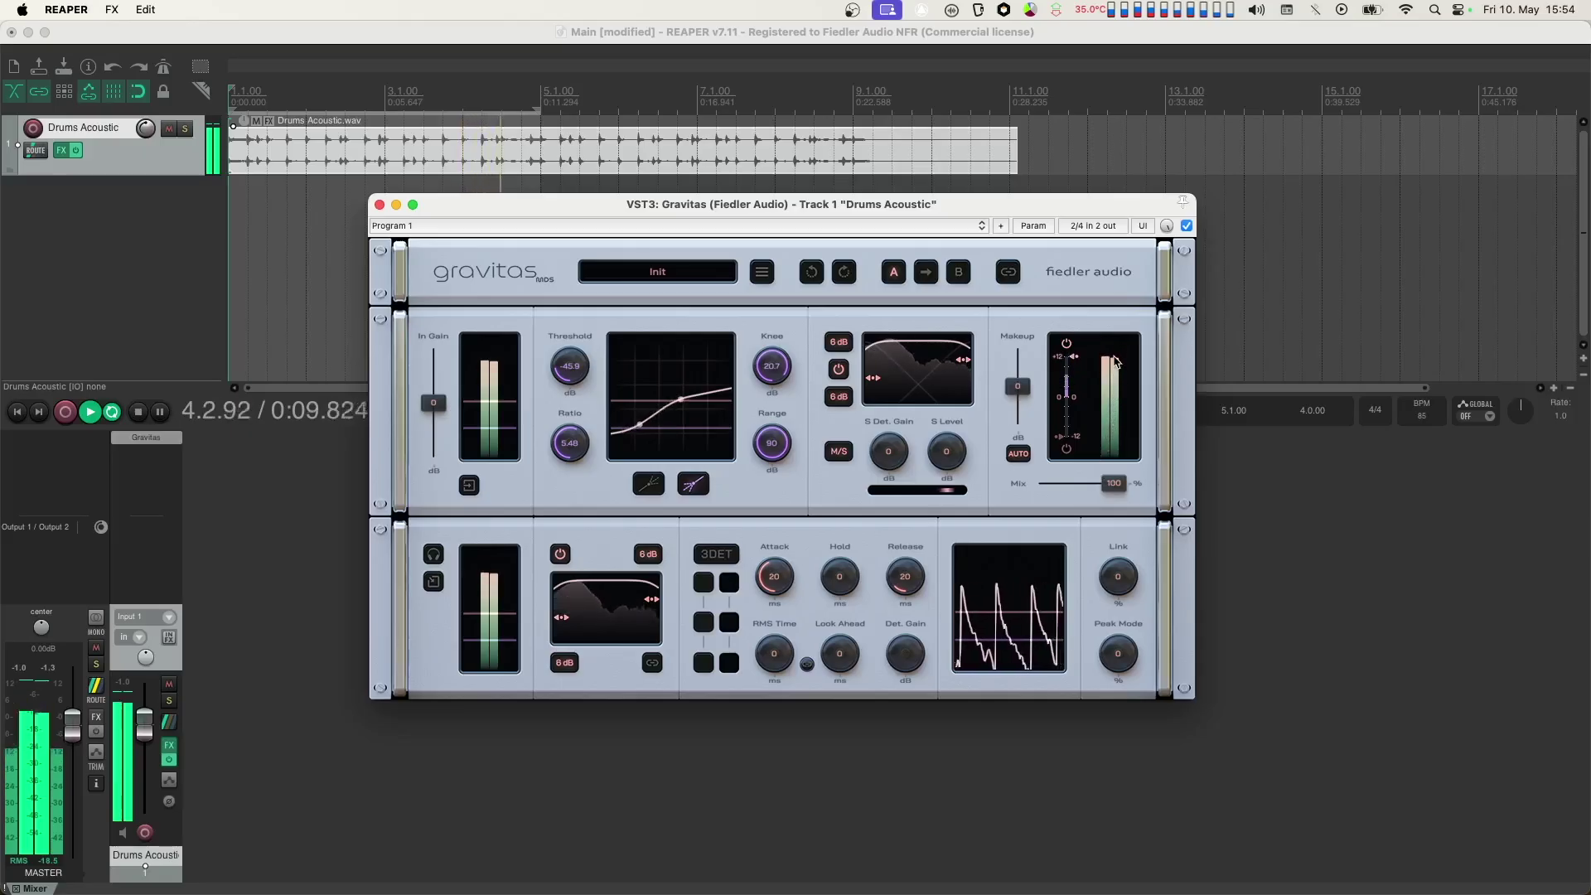
pyautogui.press('space')
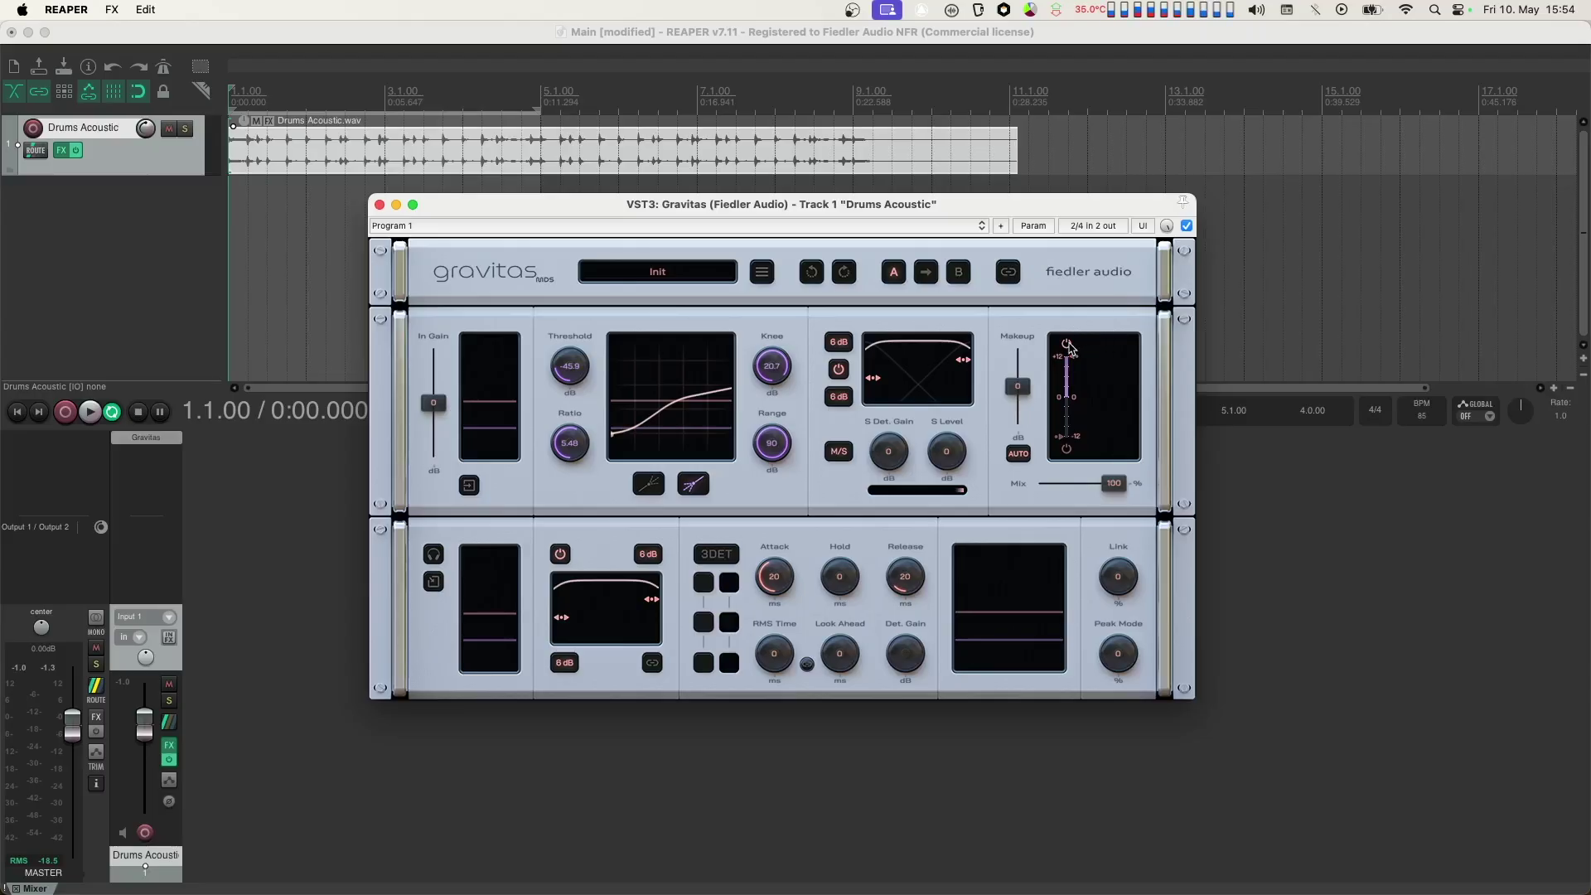
pyautogui.press('space')
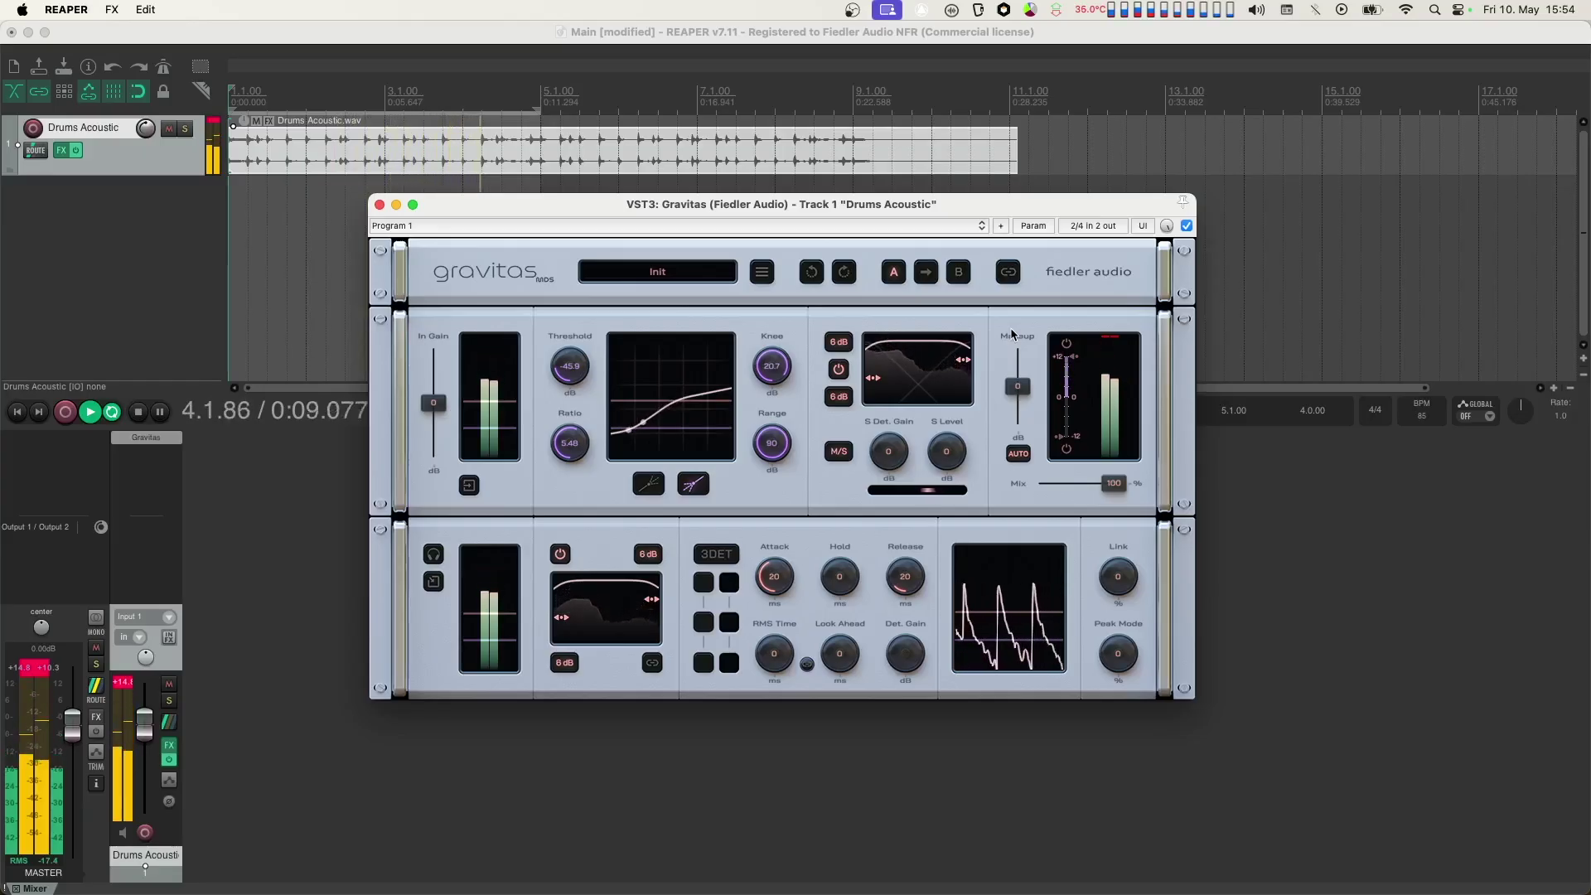
pyautogui.press('space')
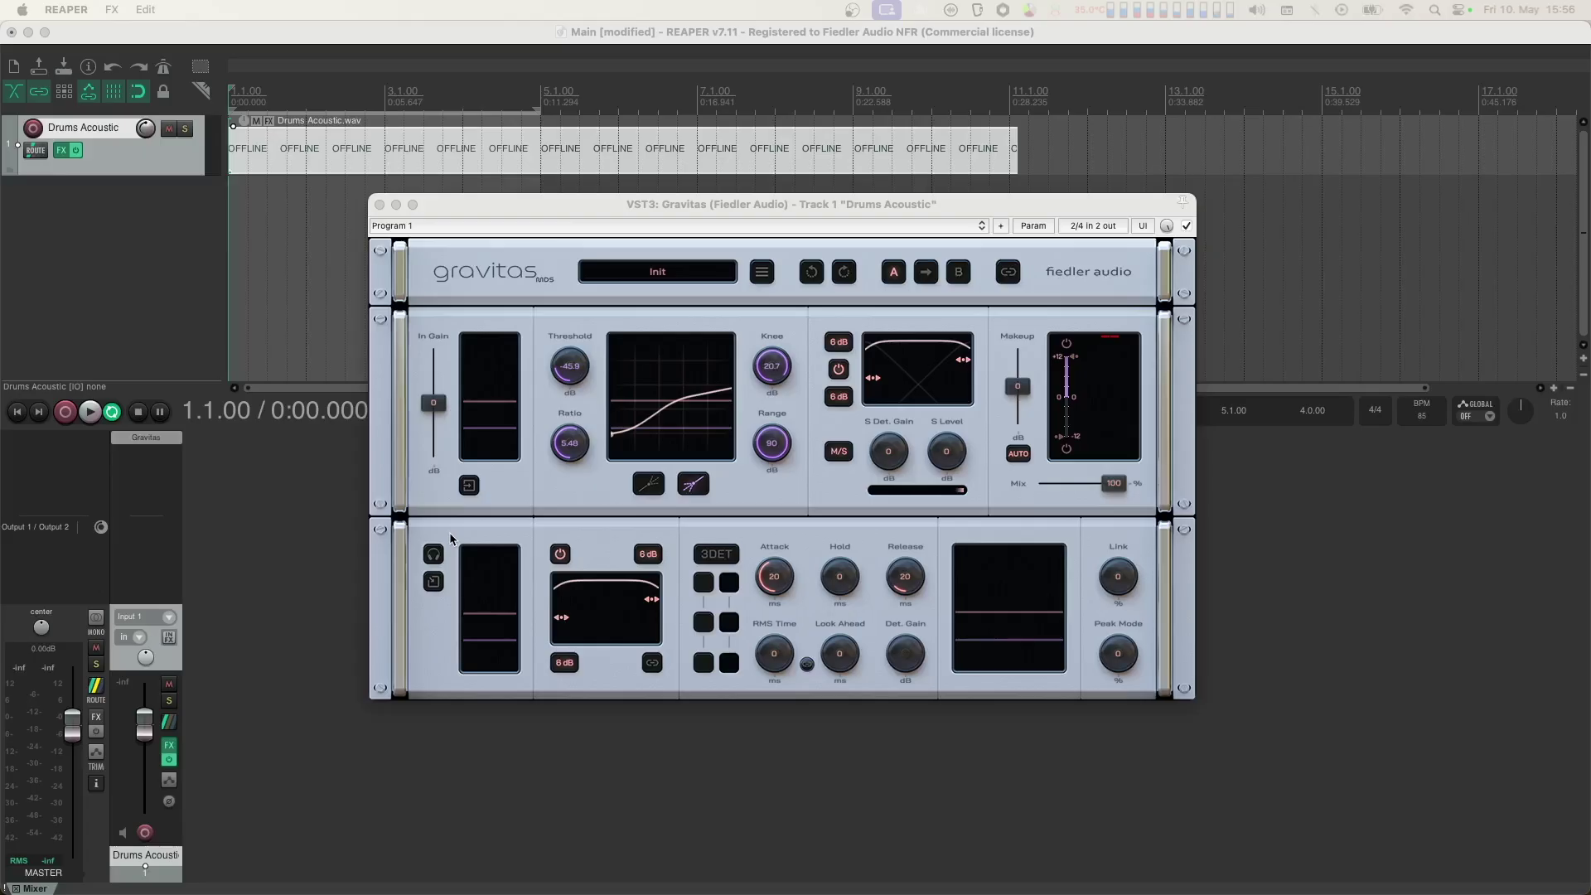
# Step: Raise S Det. Gain to about 6.8 dB while monitoring the detector signal, and audition the drums again with monitoring off
pyautogui.click(449, 535)
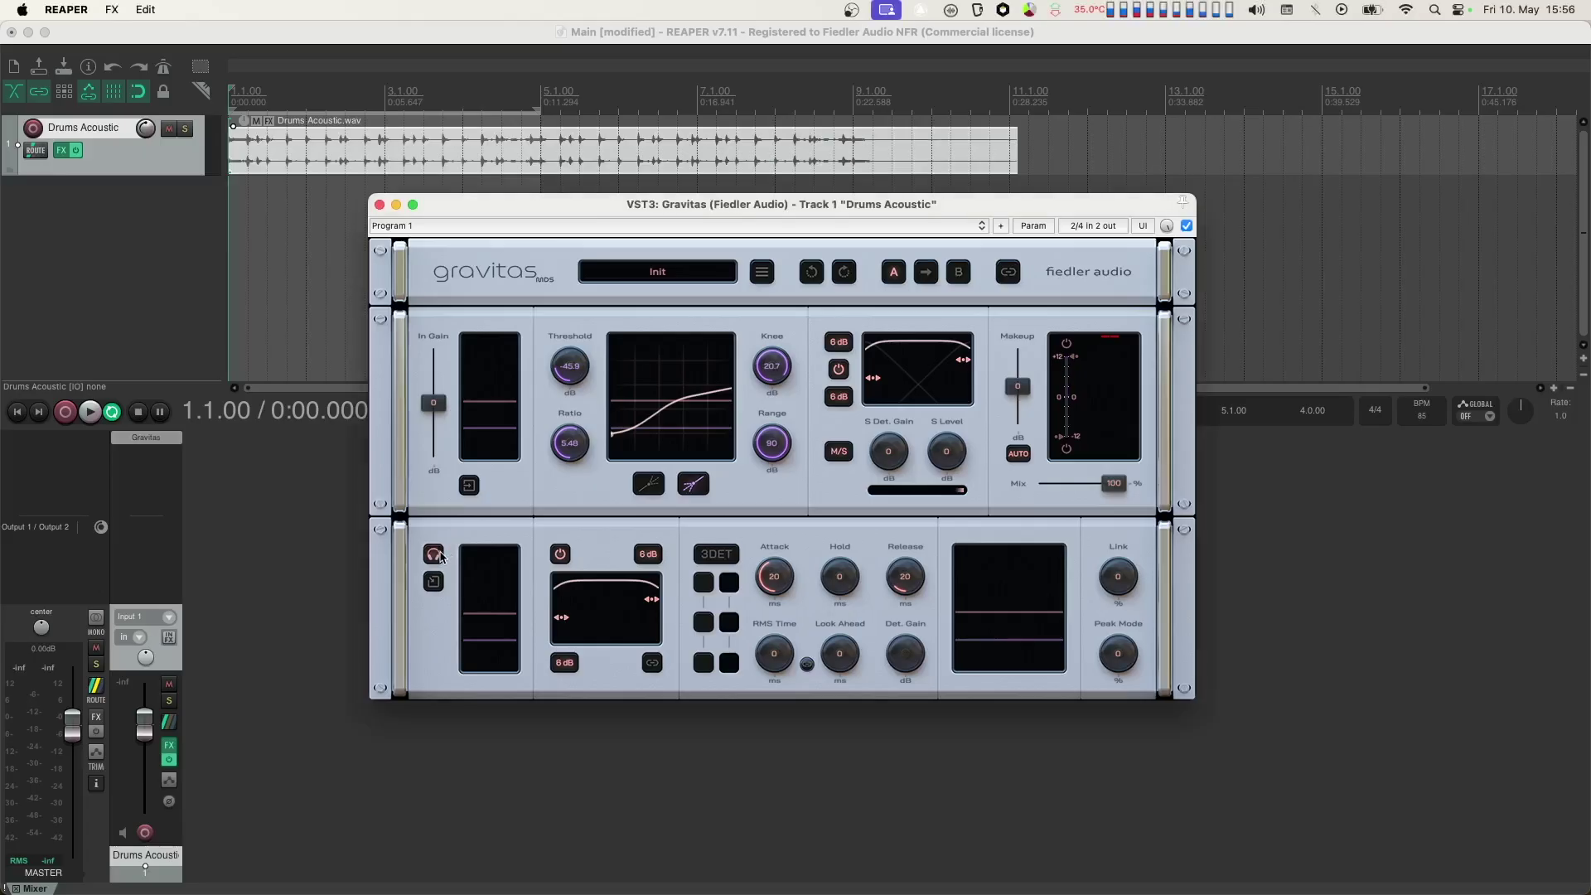
pyautogui.press('space')
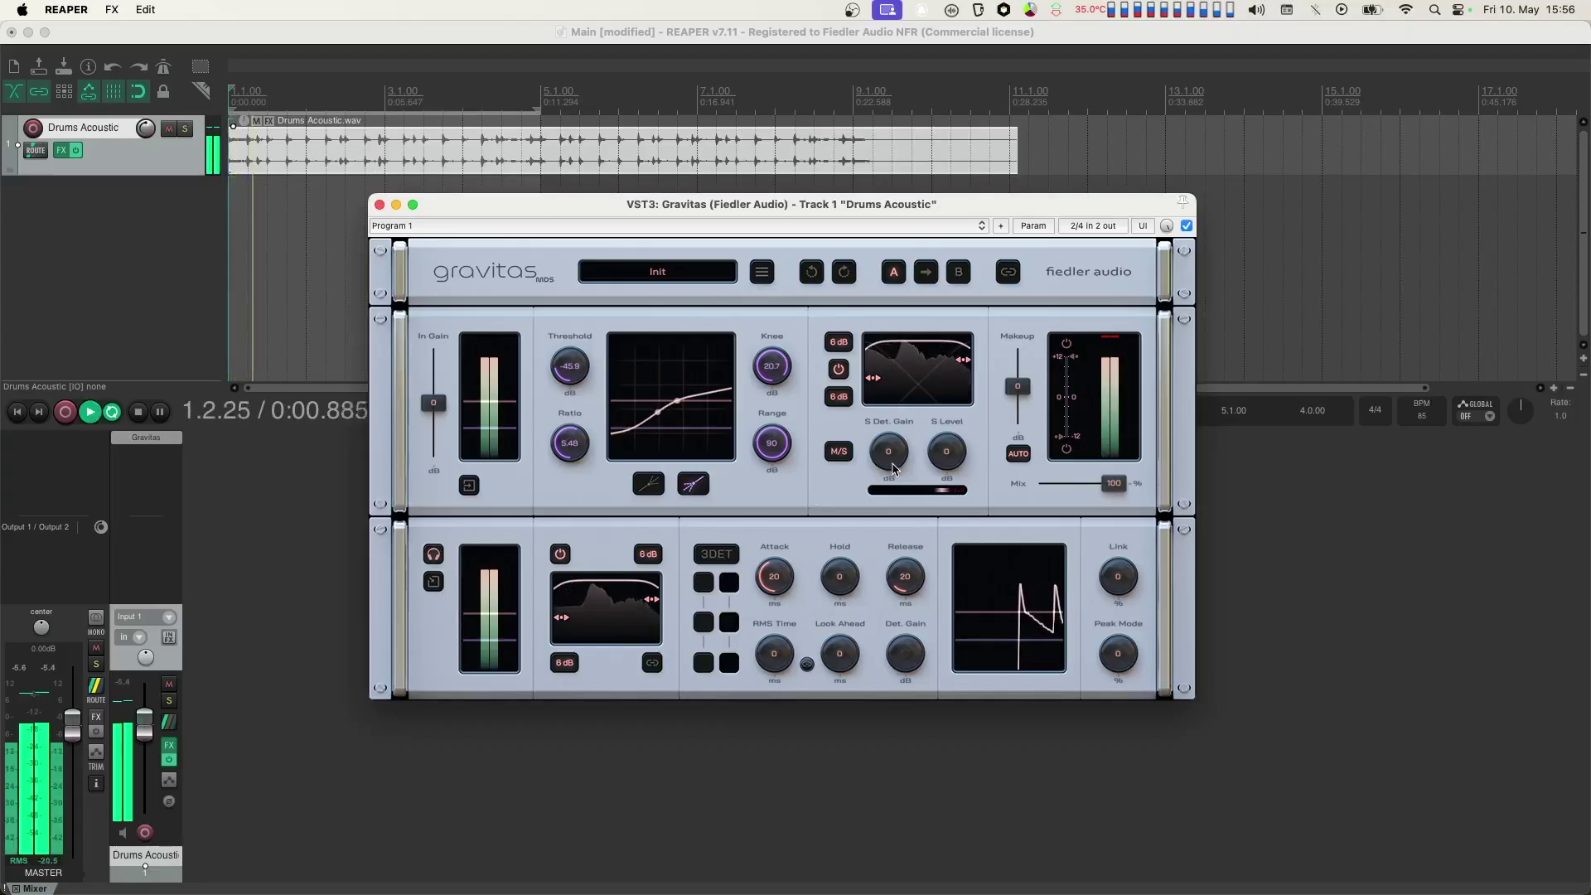
pyautogui.moveTo(897, 470)
pyautogui.mouseDown()
pyautogui.moveTo(902, 420)
pyautogui.moveTo(884, 443)
pyautogui.mouseUp()
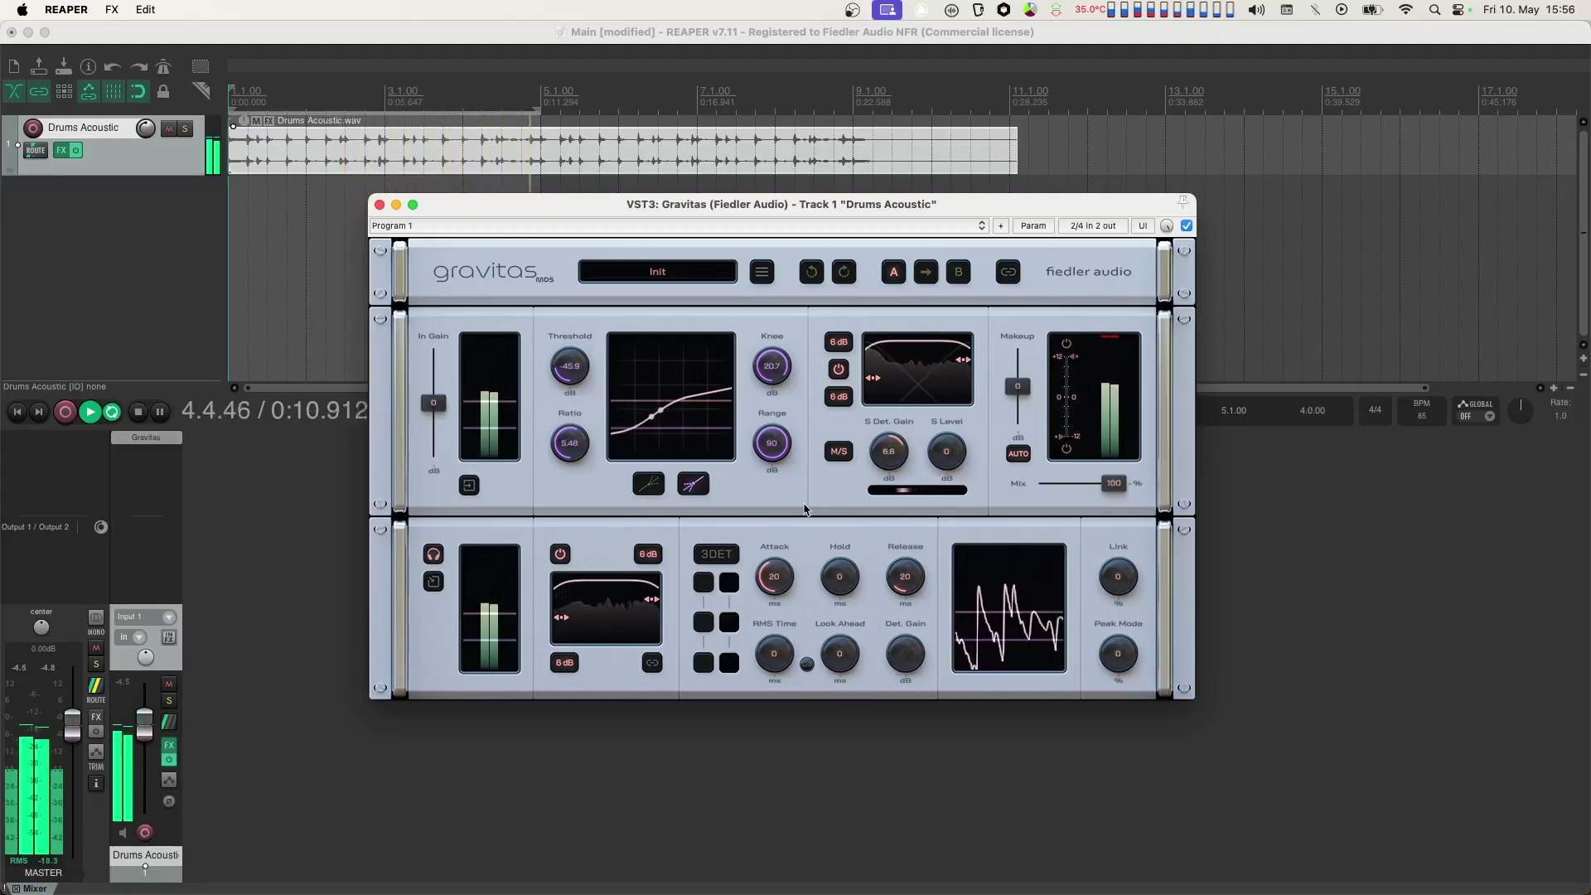
pyautogui.press('space')
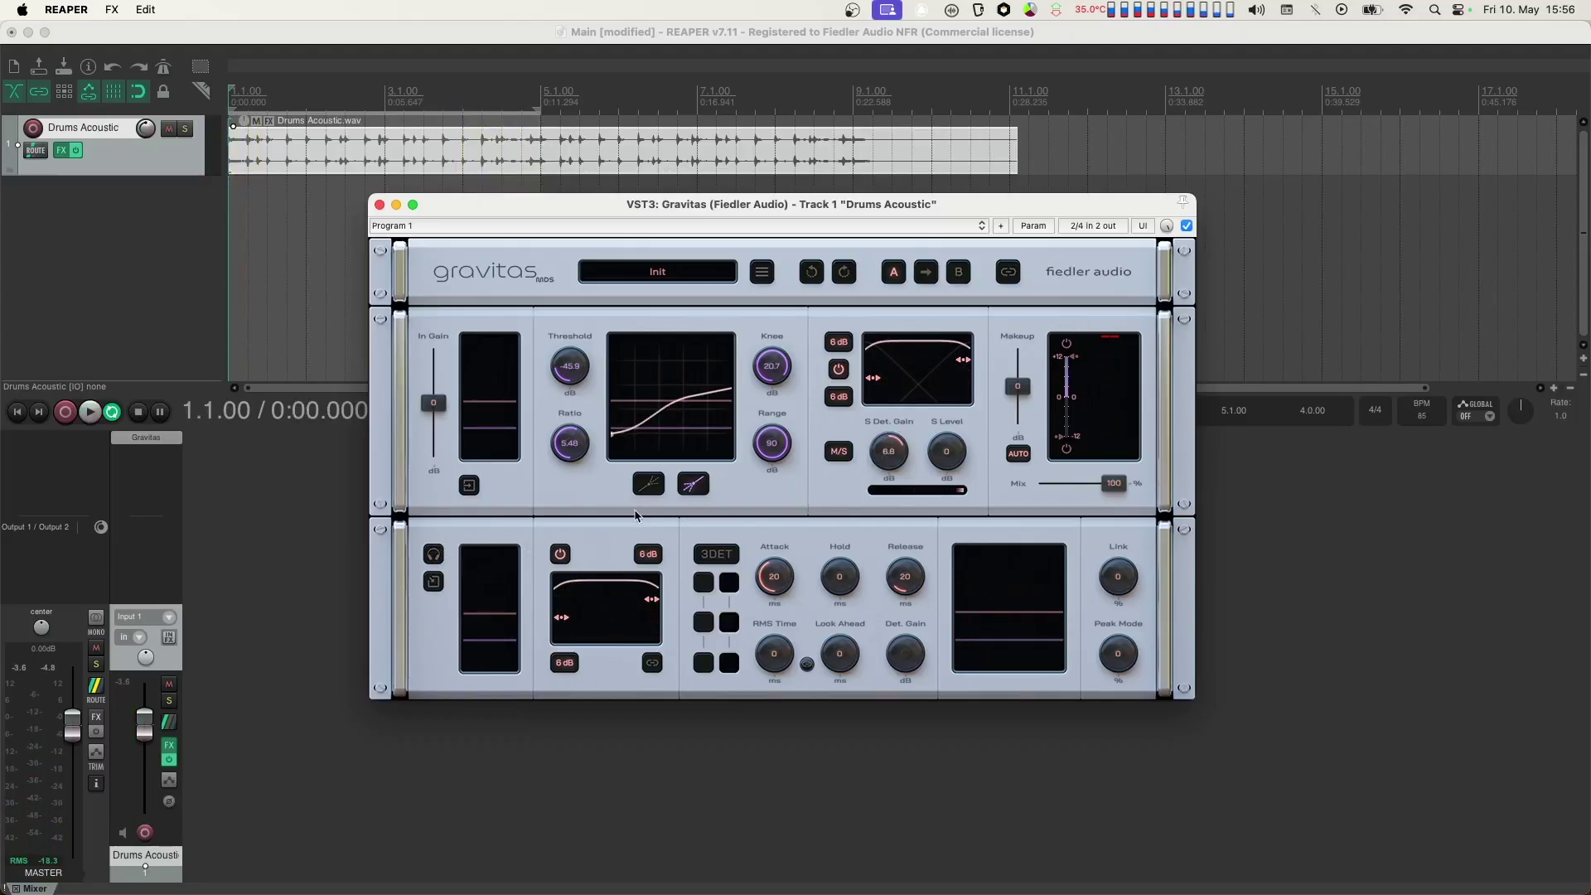
pyautogui.press('space')
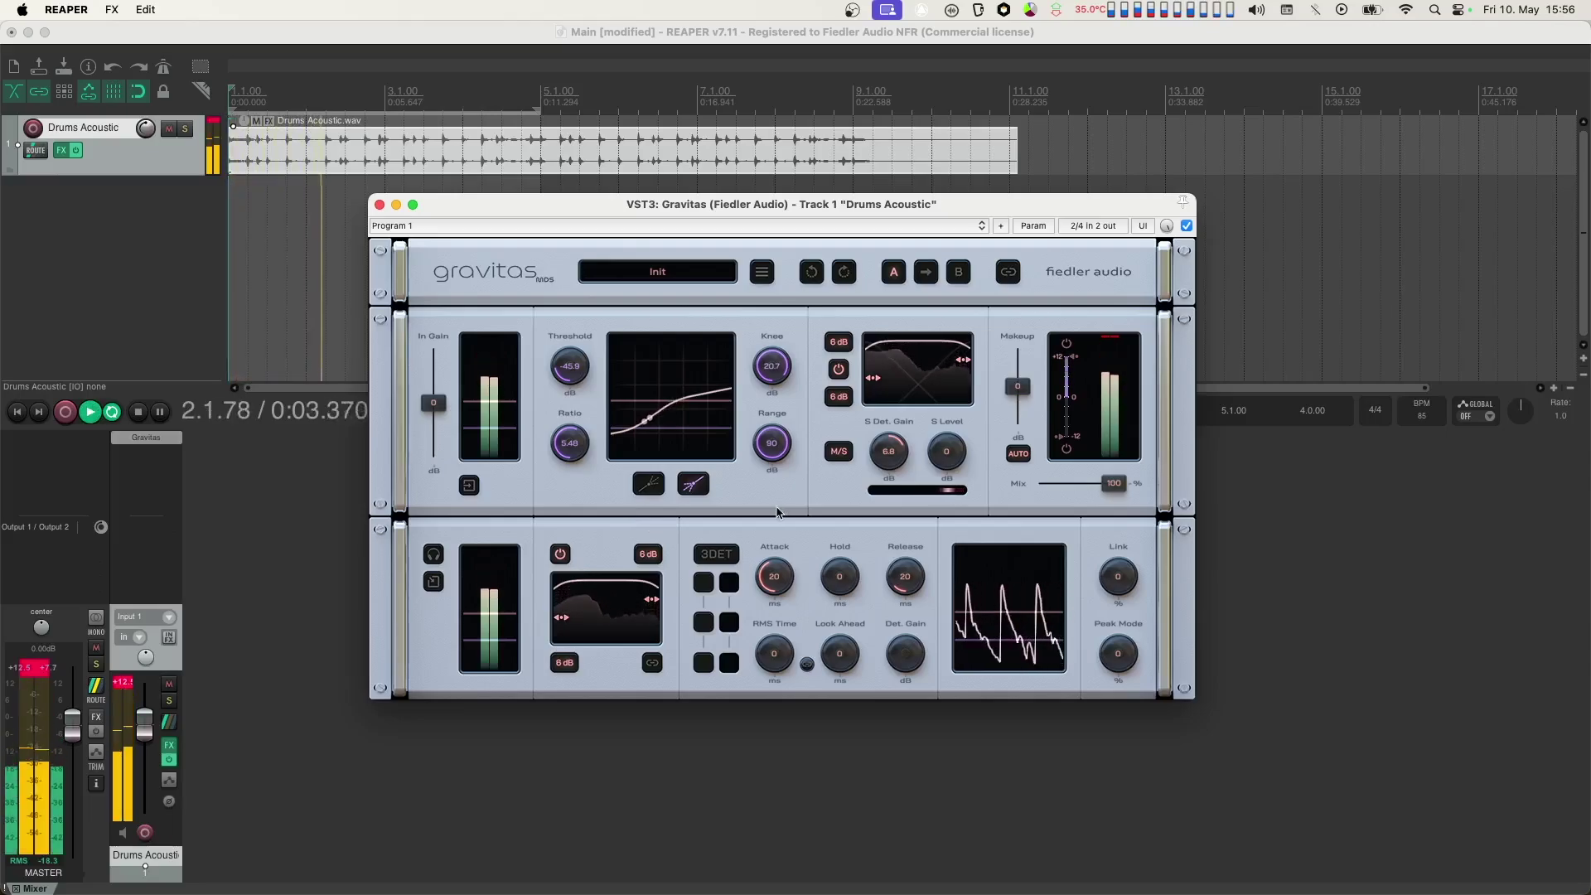
pyautogui.press('space')
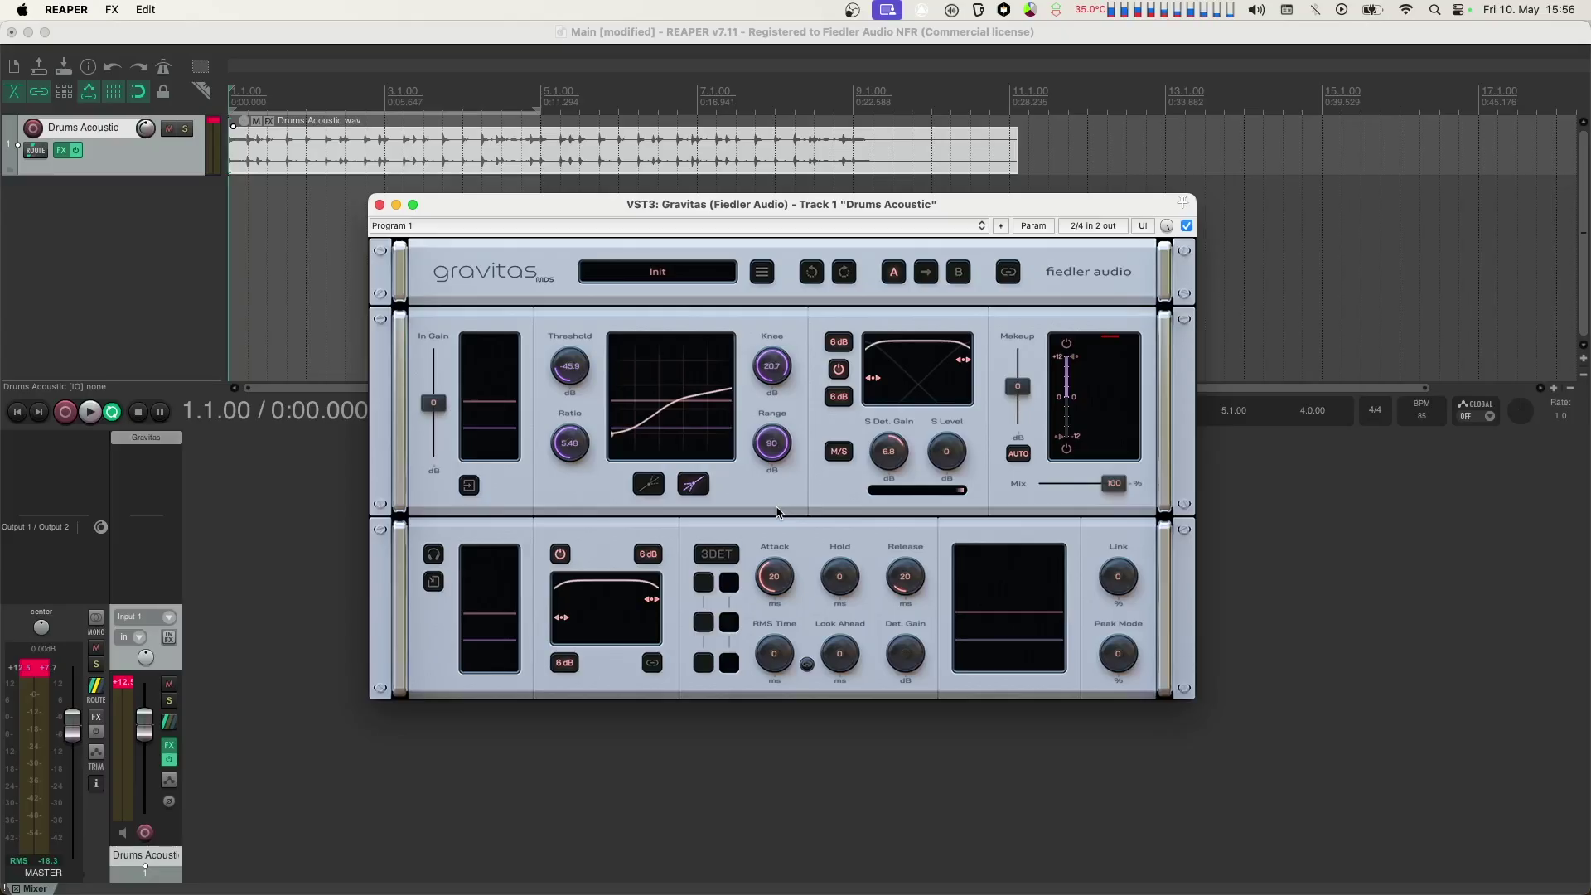
# Step: Raise the S Level to about 4.1 dB while the drum loop plays, and stop playback
pyautogui.press('space')
pyautogui.scroll(1, 951, 464)
pyautogui.moveTo(951, 464); pyautogui.dragTo(962, 434)
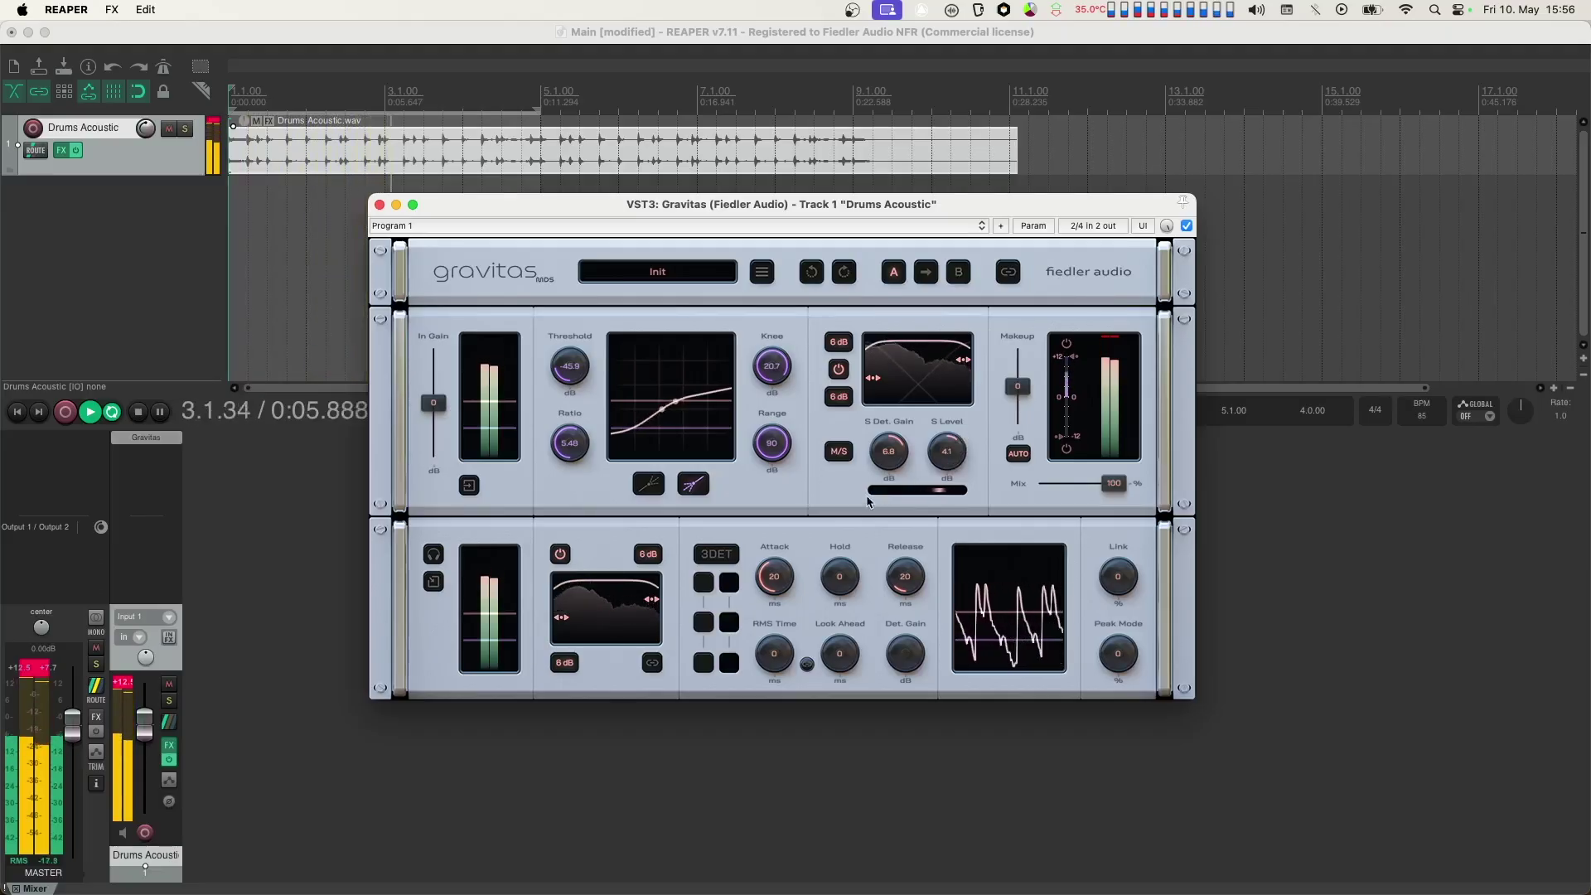
pyautogui.press('space')
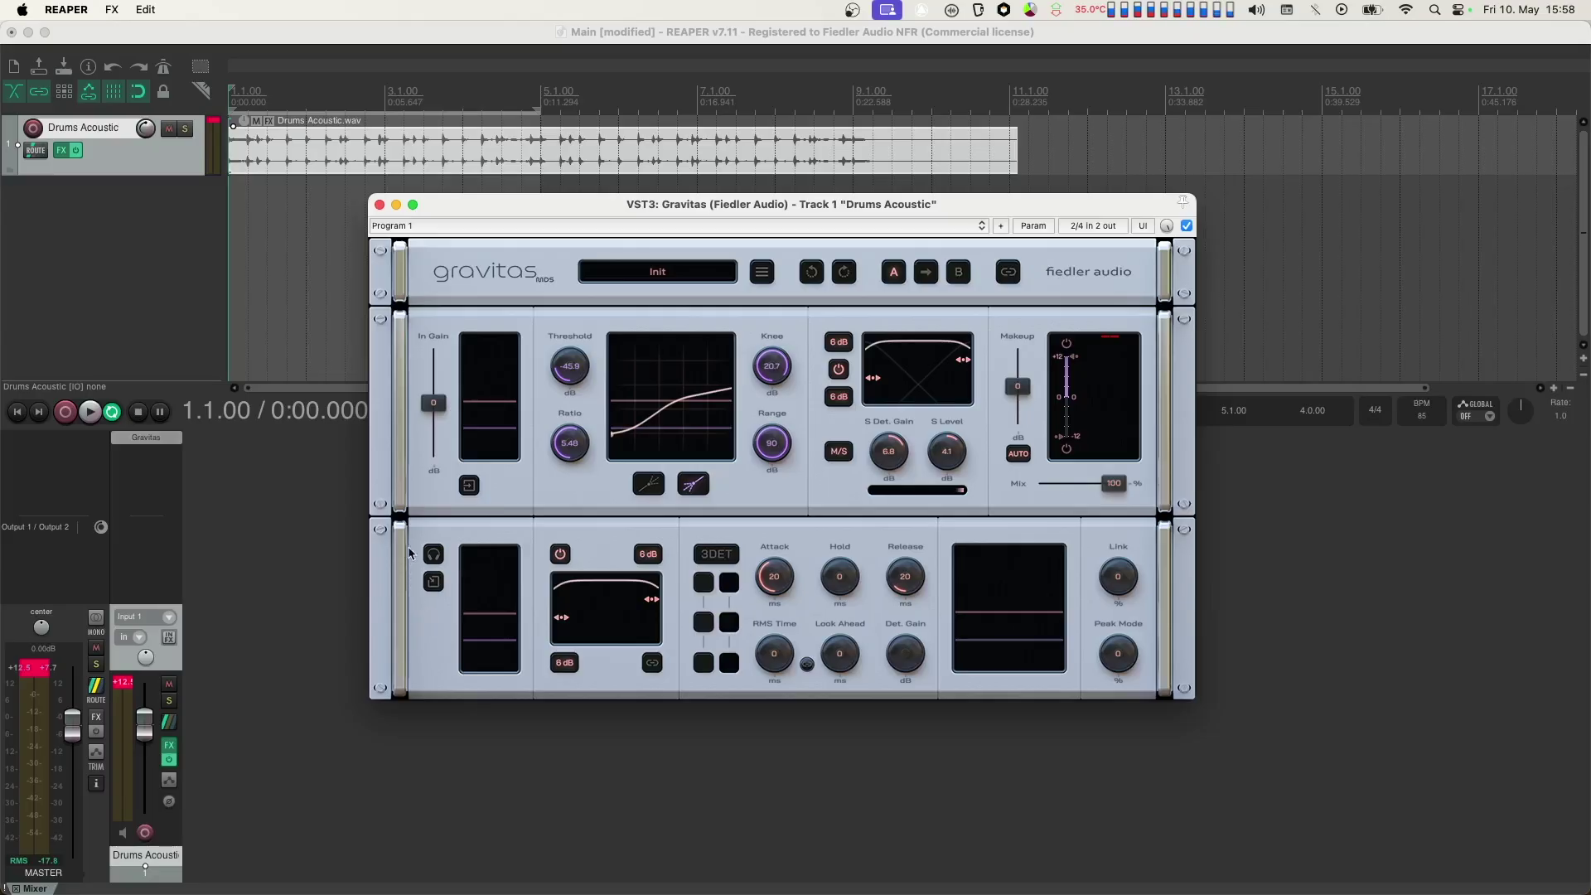
# Step: Raise the detector filter's low-cut frequency while monitoring the detector signal, and audition the drums with monitoring off
pyautogui.press('space')
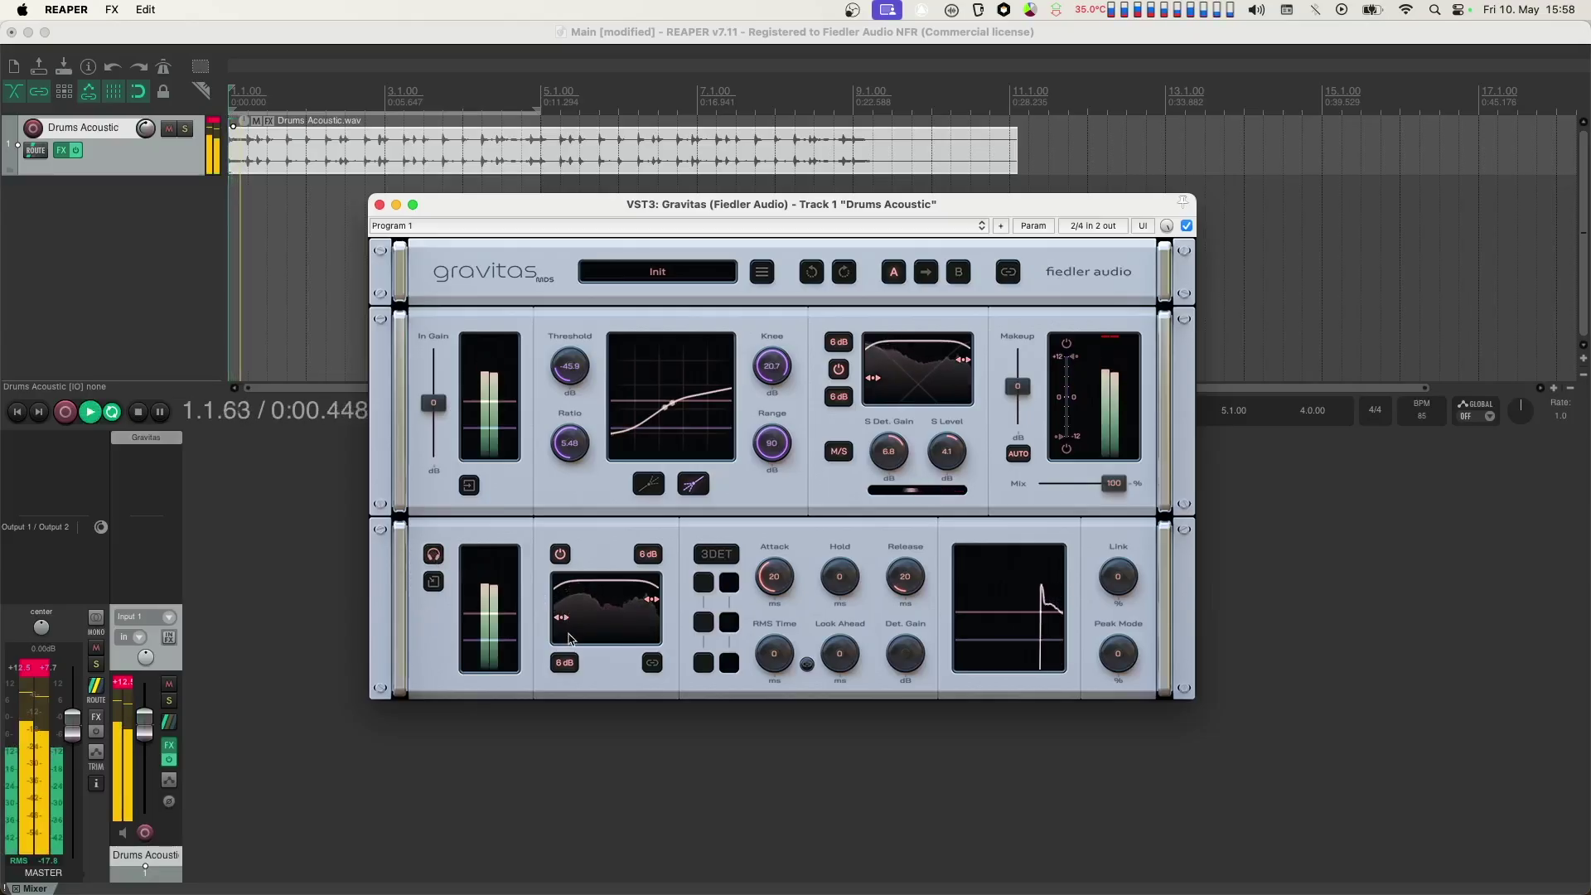
pyautogui.moveTo(583, 625)
pyautogui.moveTo(582, 625); pyautogui.dragTo(633, 639)
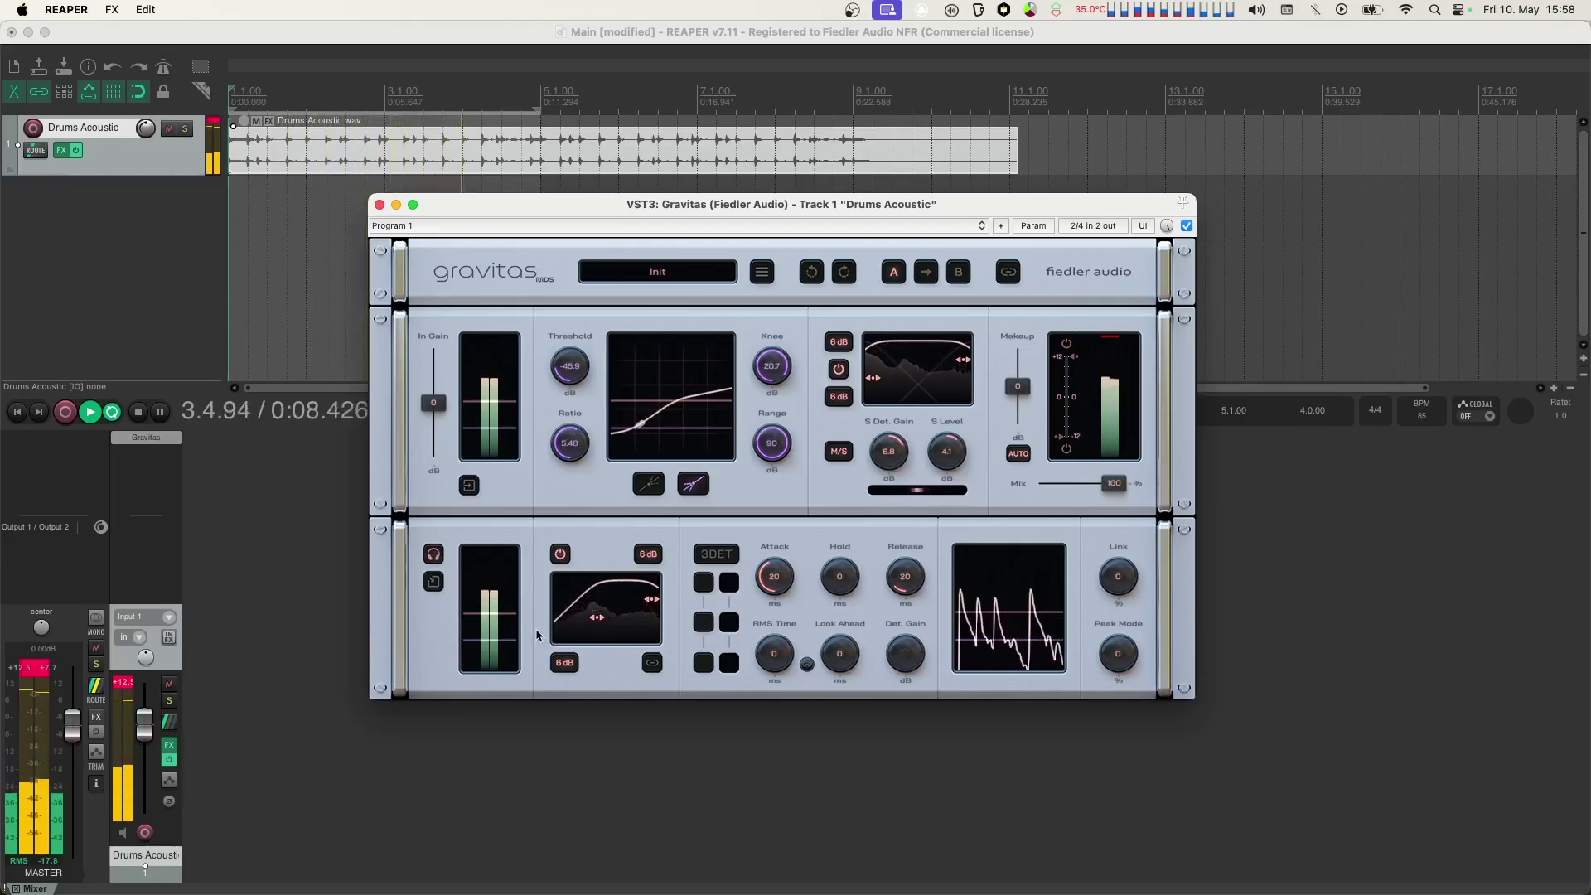
pyautogui.press('space')
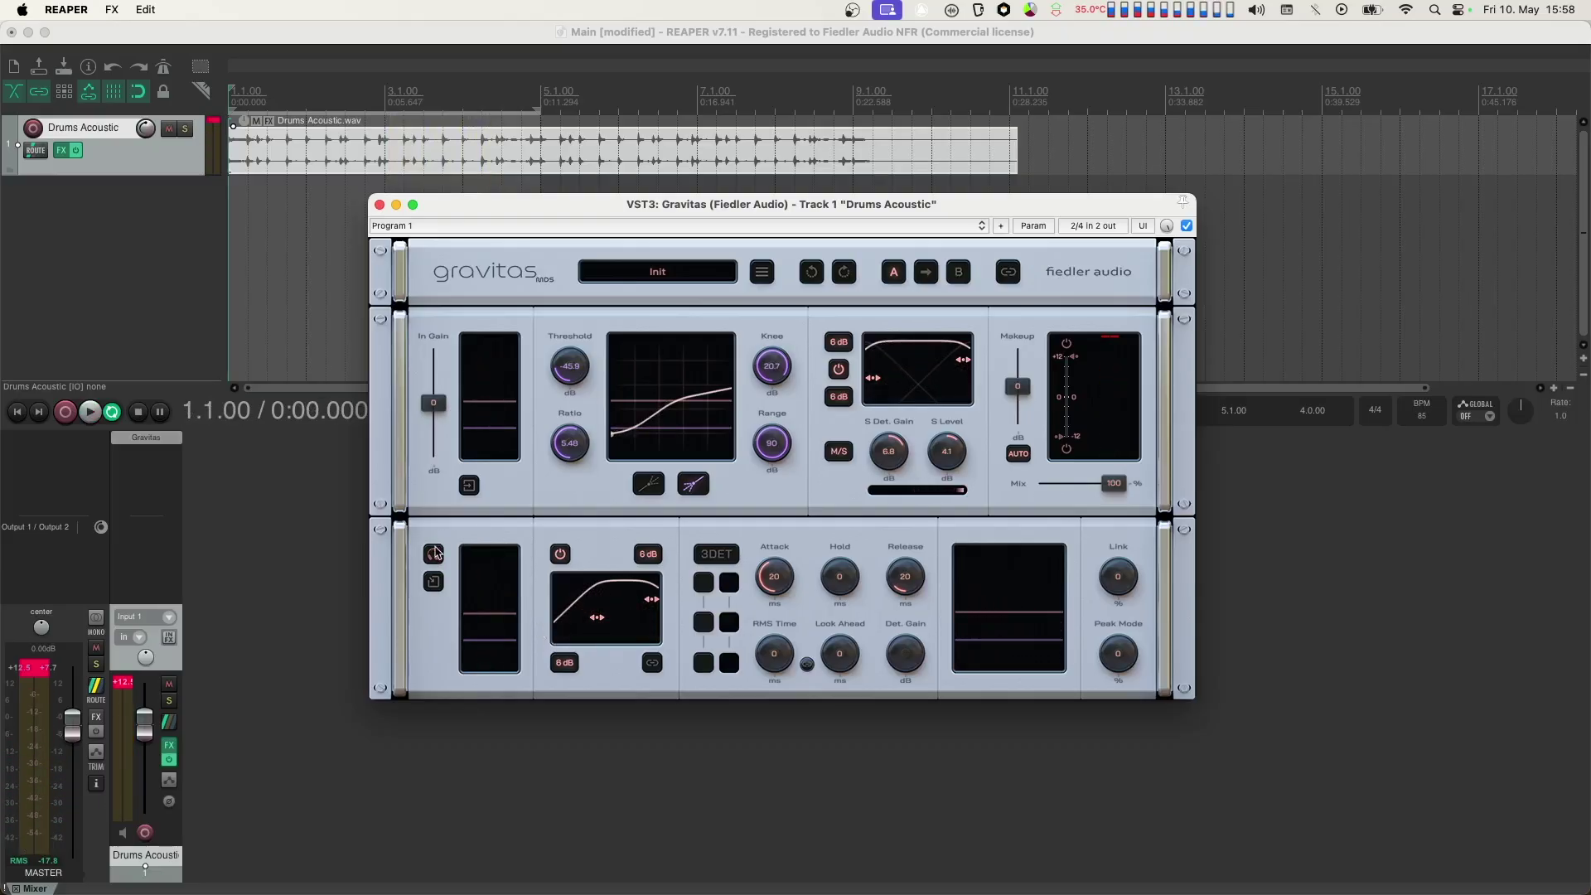
pyautogui.press('space')
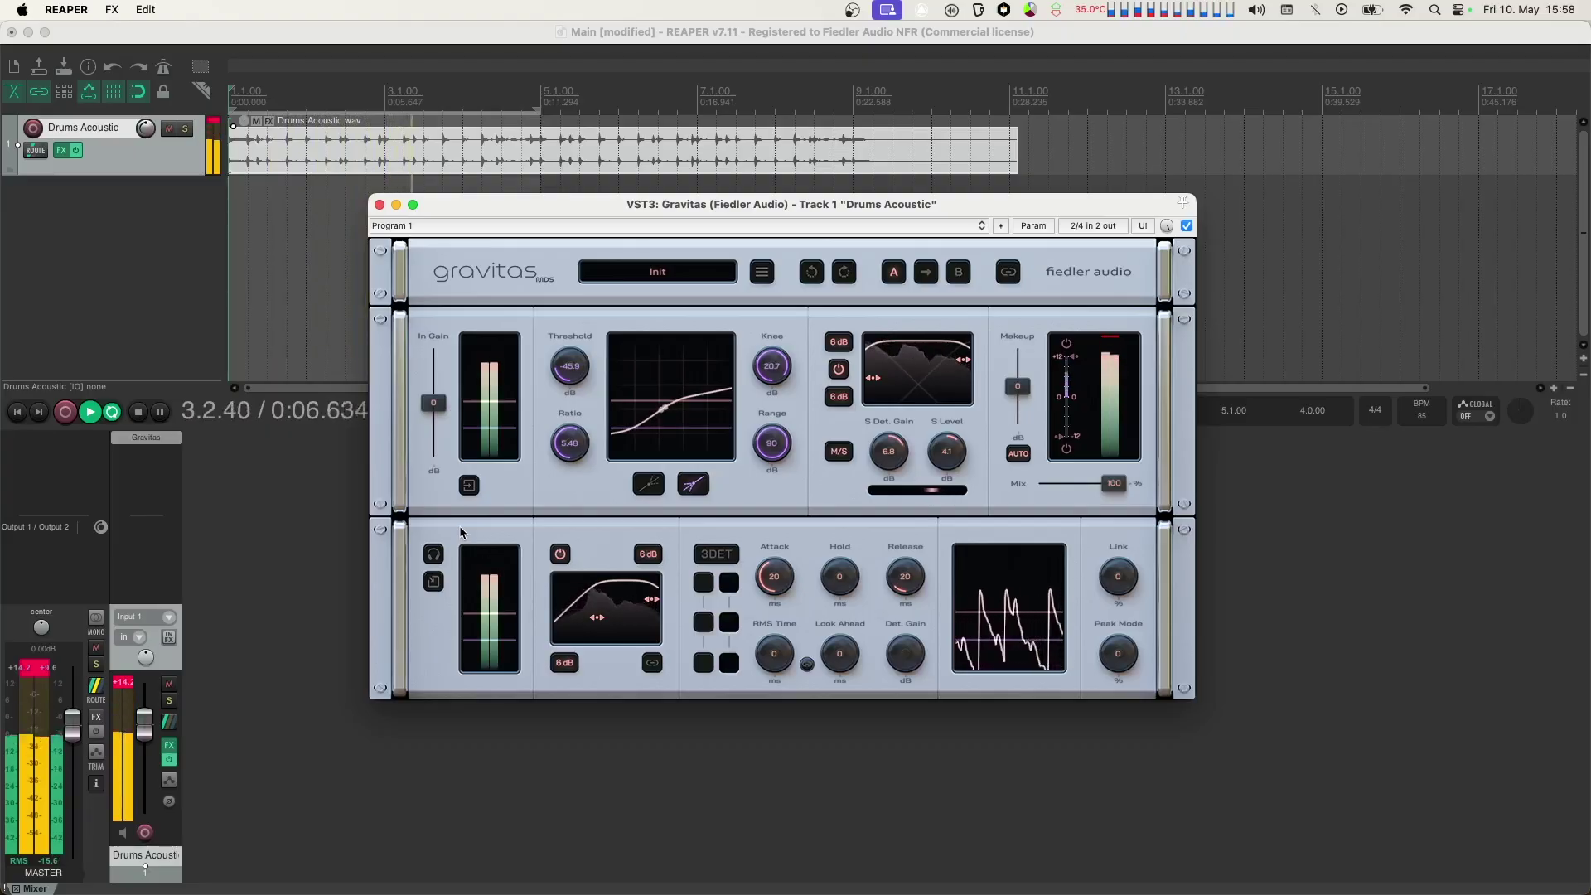
pyautogui.press('space')
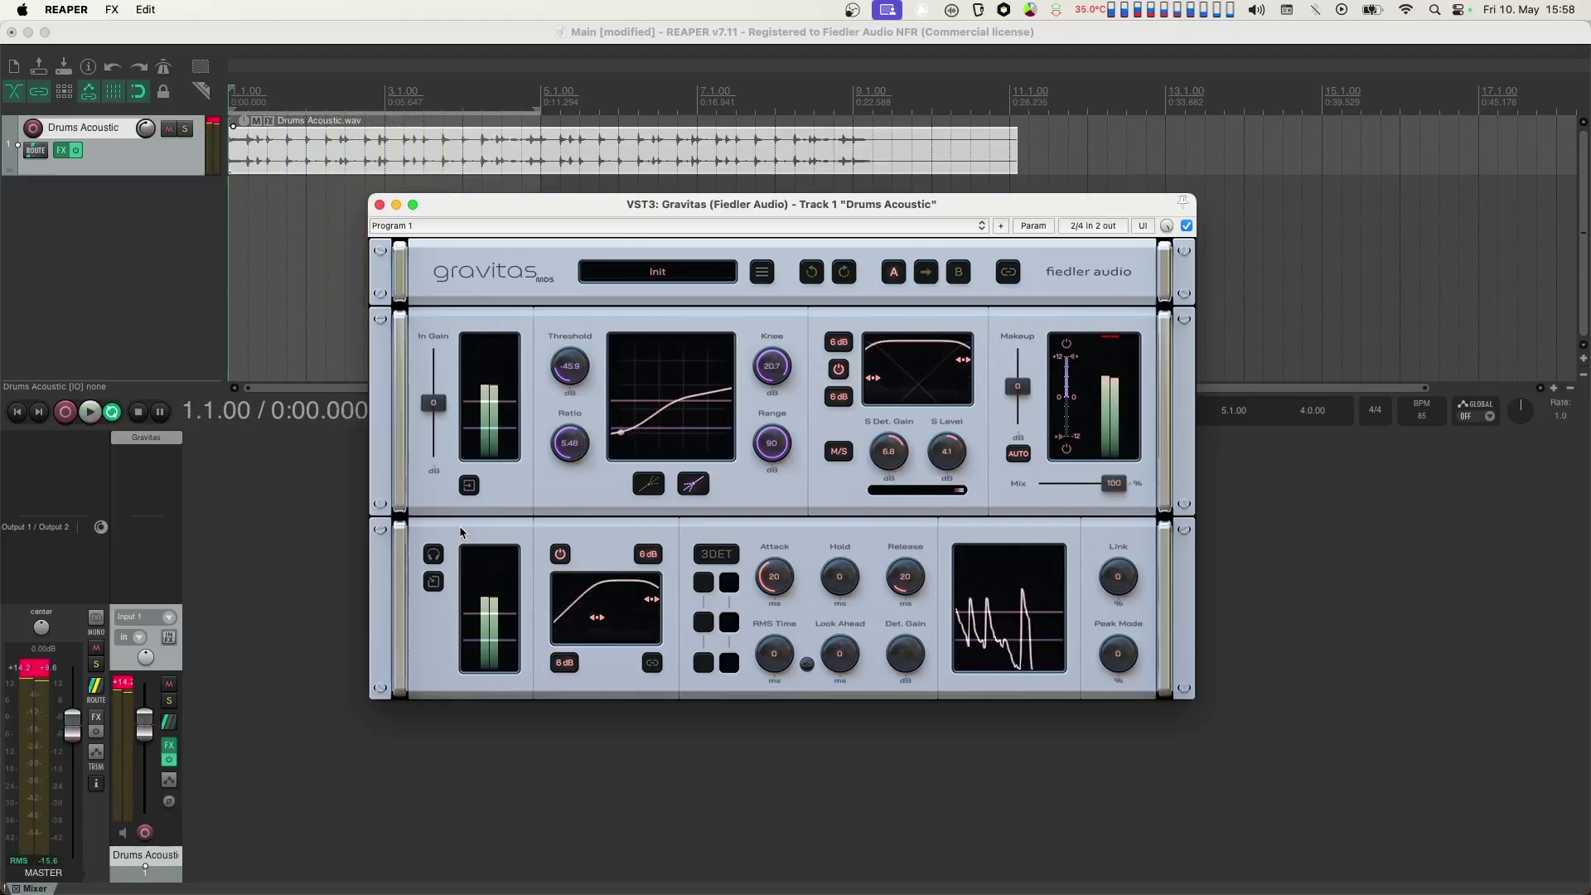
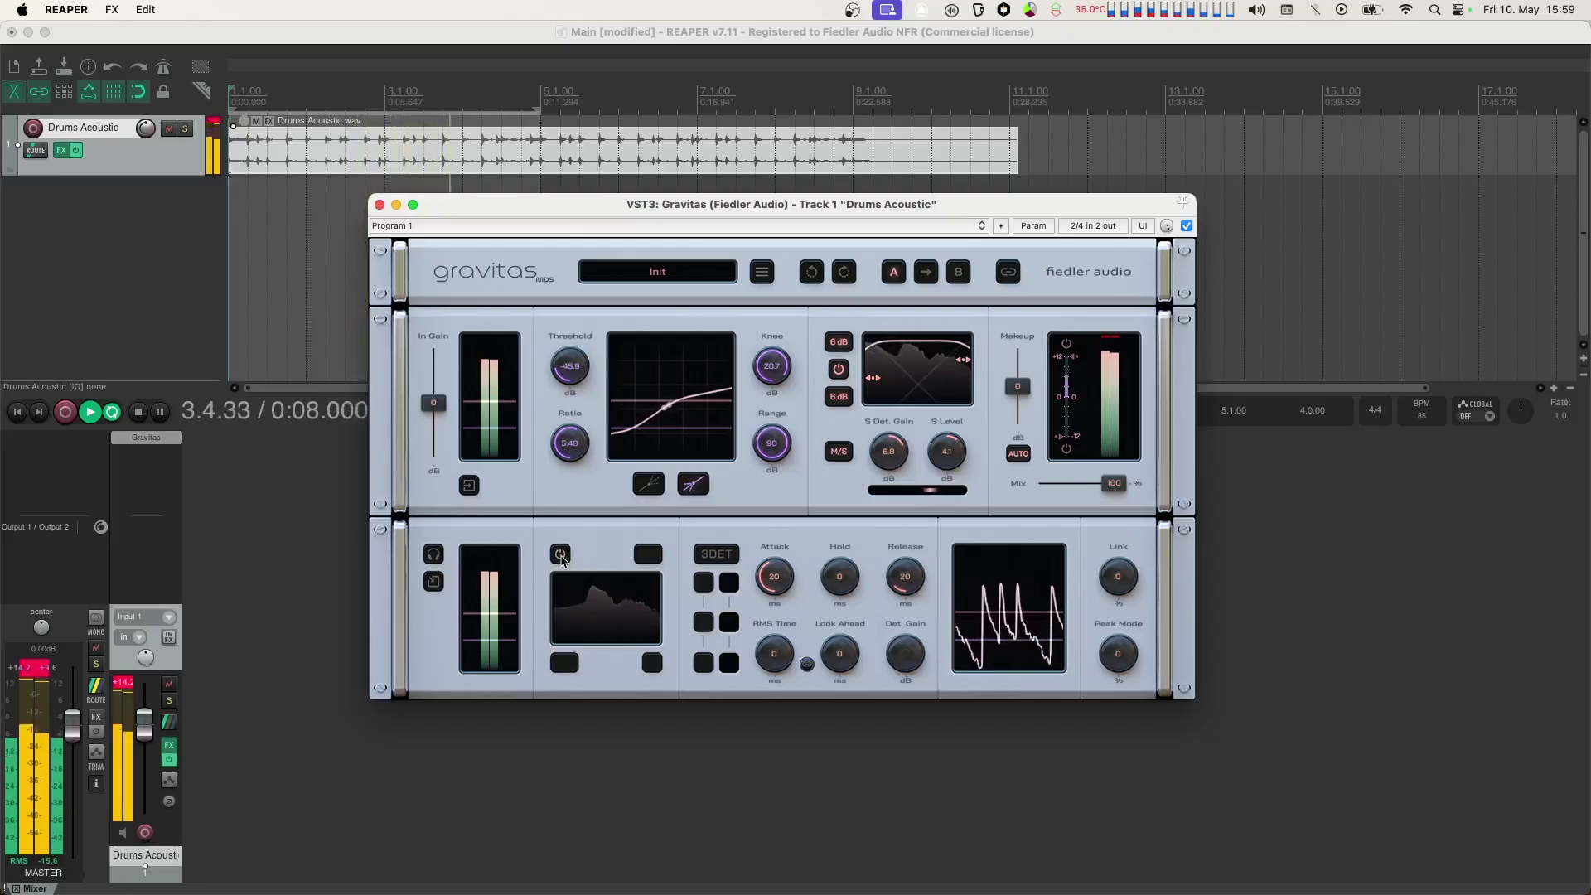
# Step: Compare the playing drums with the detector filter bypassed and active, ending with the filter on, and stop playback
pyautogui.click(561, 555)
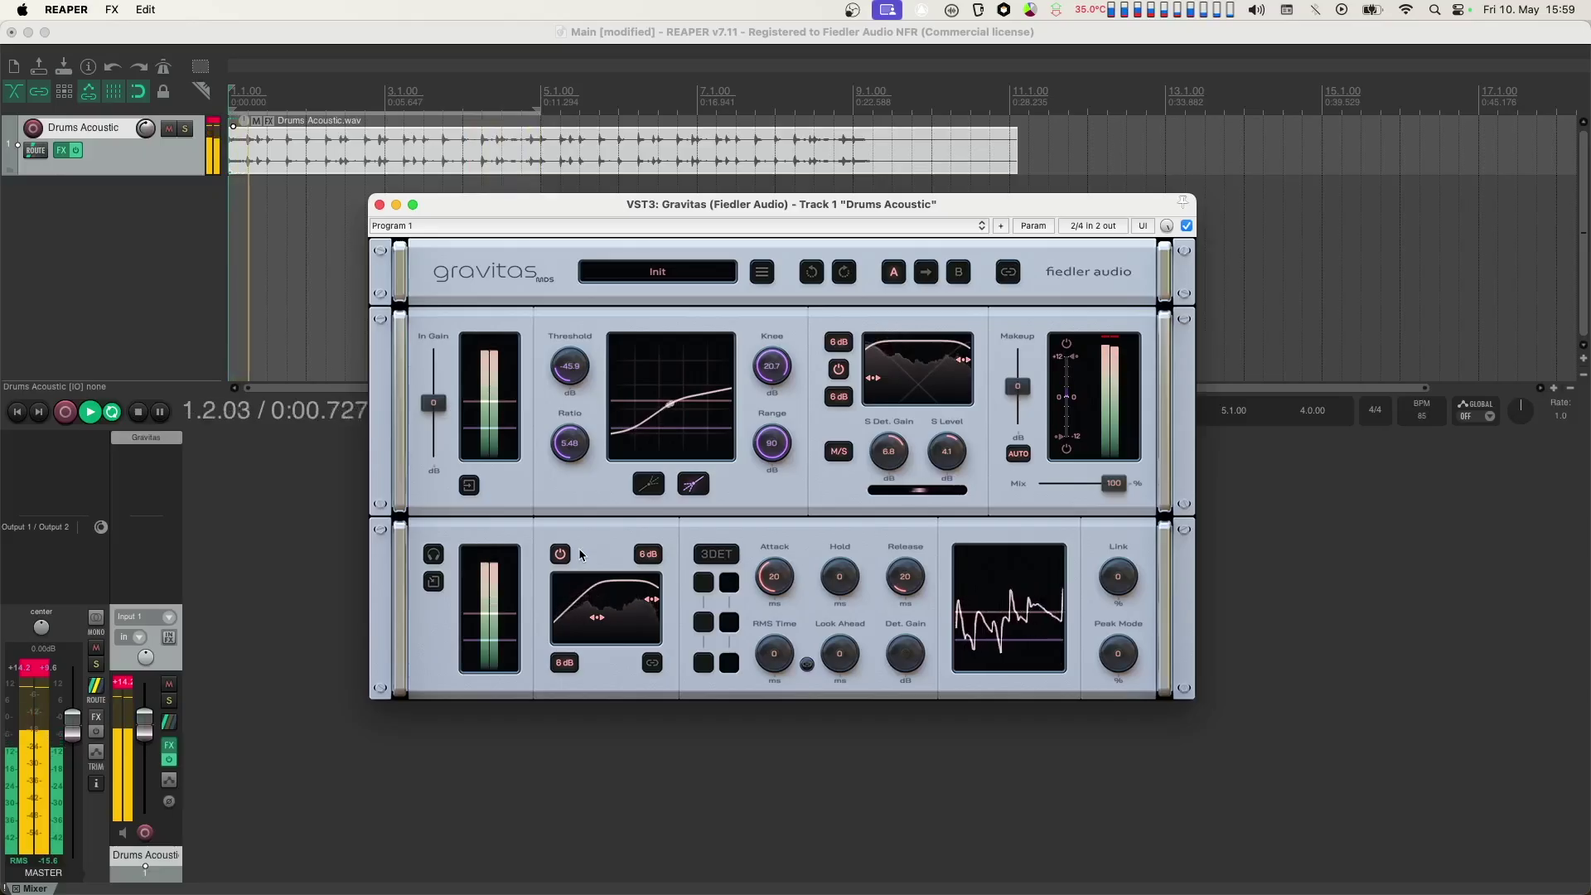
pyautogui.click(561, 554)
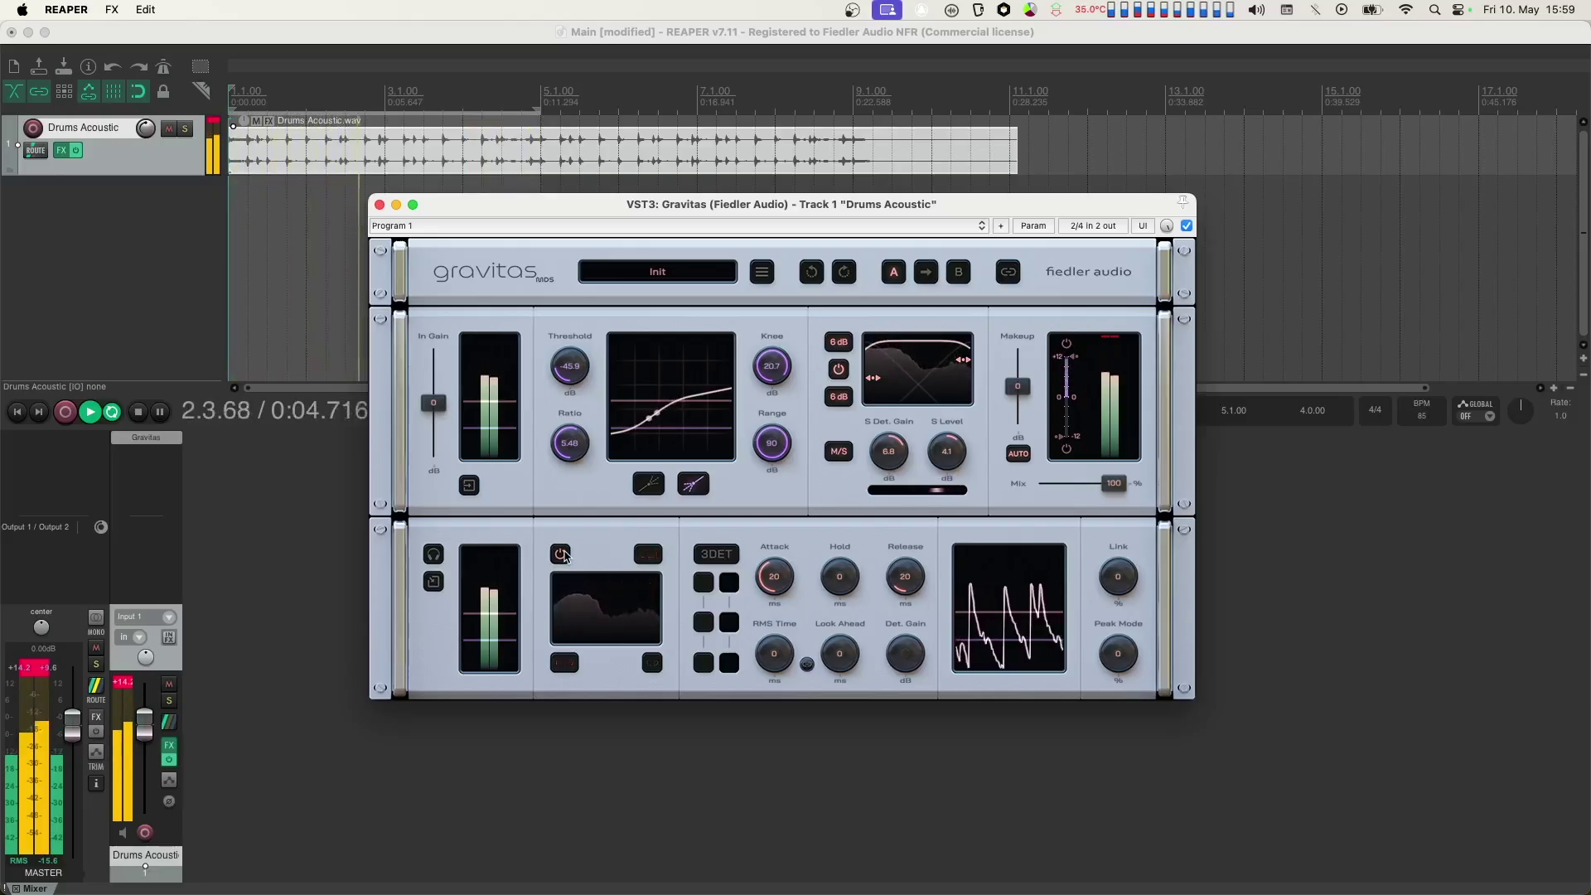
pyautogui.click(561, 554)
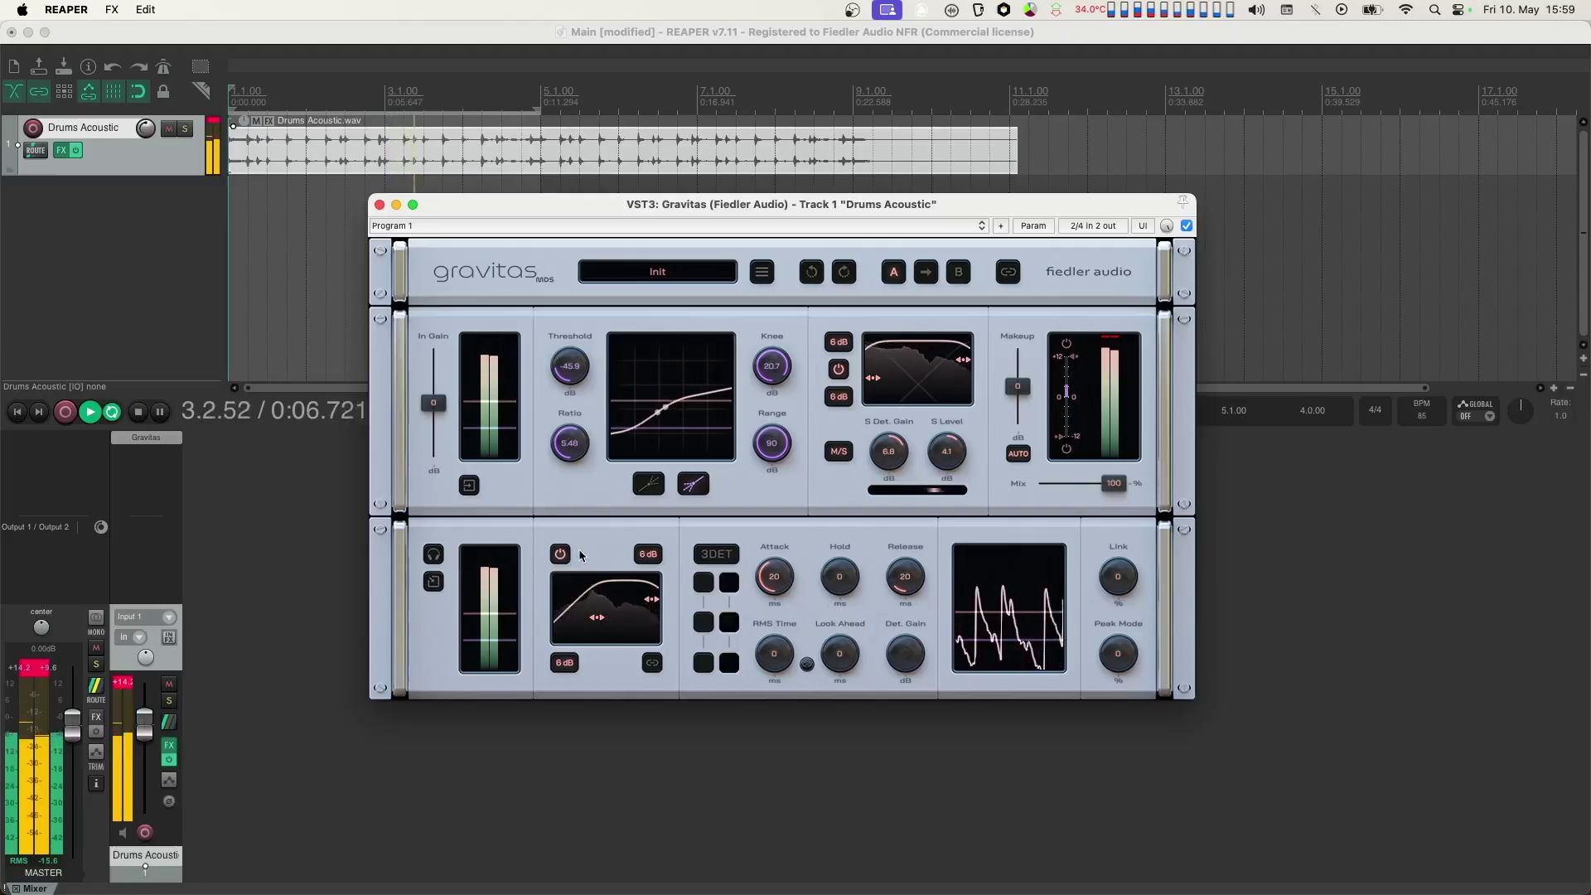
pyautogui.press('space')
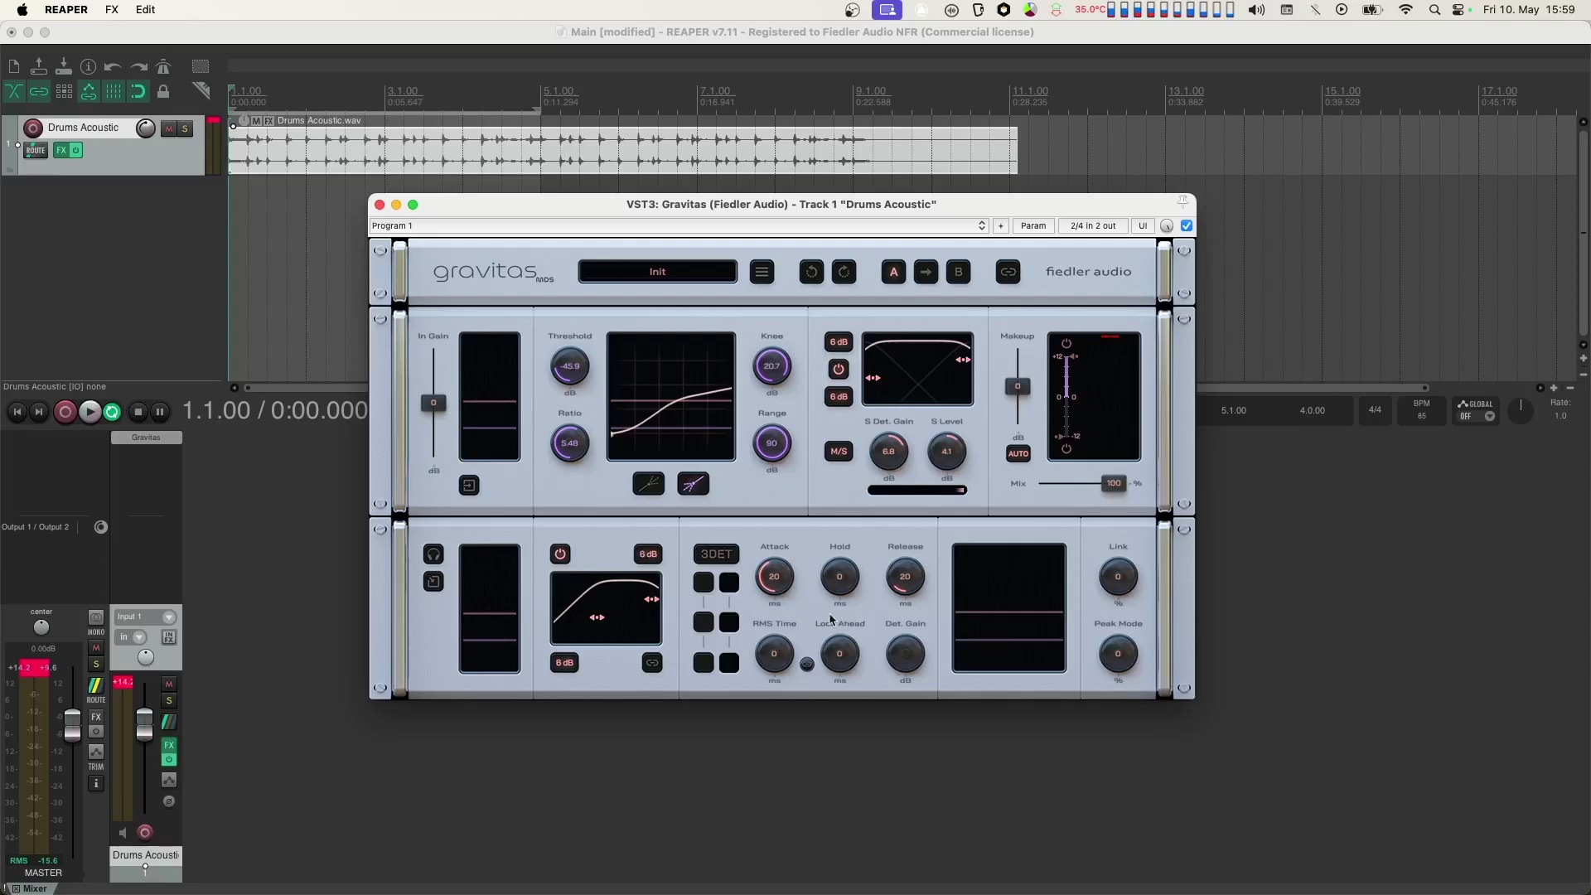
# Step: Set the detector's Attack to 5.5 ms and Release to 50 ms while the drum loop plays, and stop playback
pyautogui.press('space')
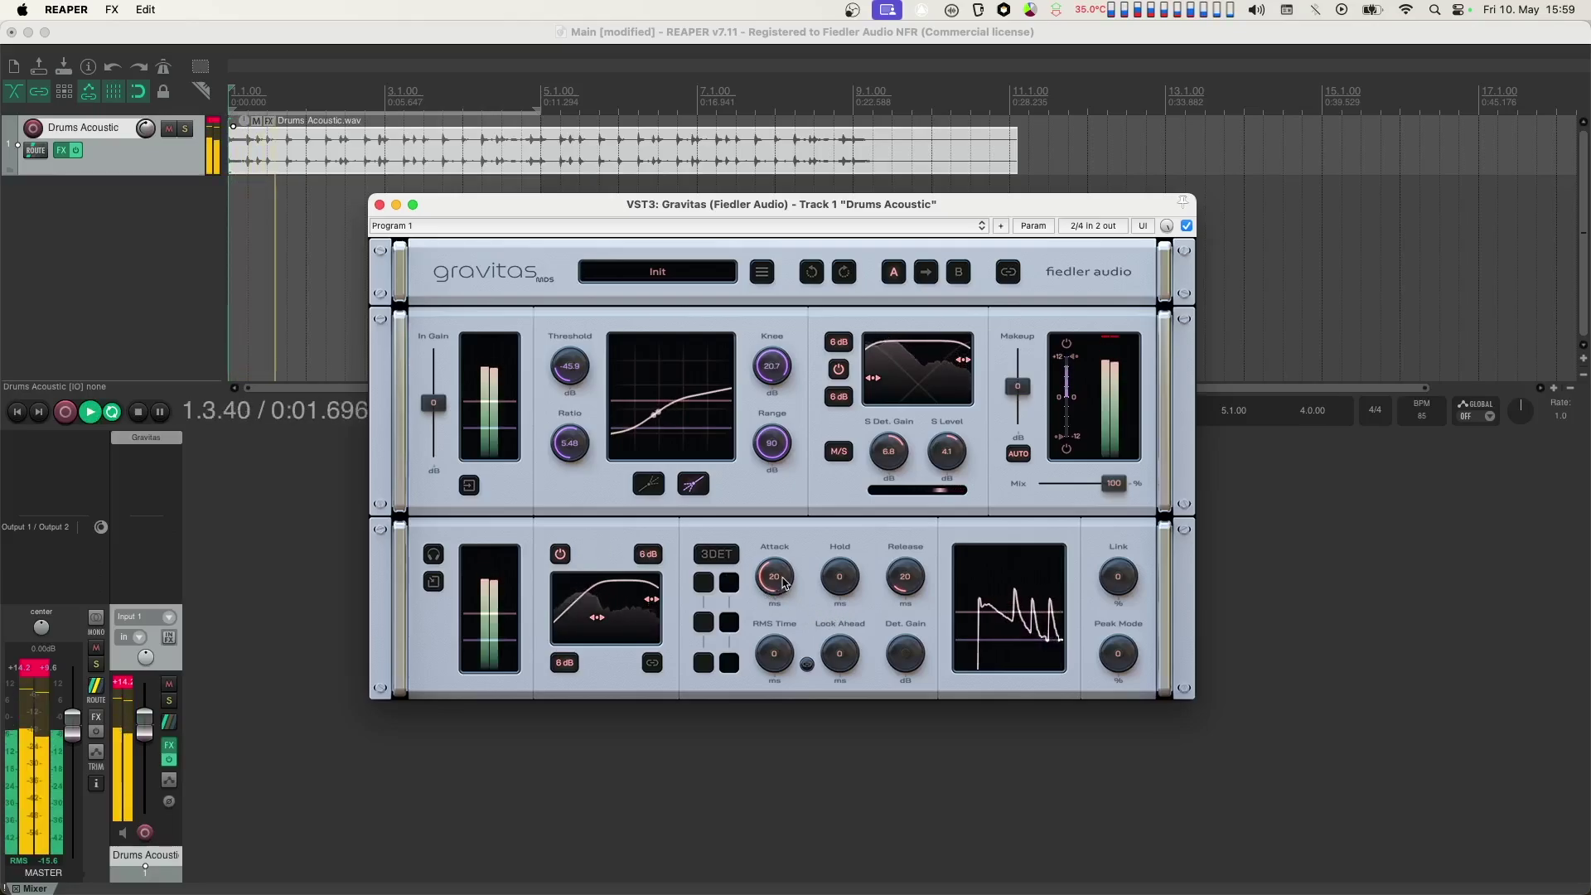
pyautogui.moveTo(783, 582); pyautogui.dragTo(790, 641)
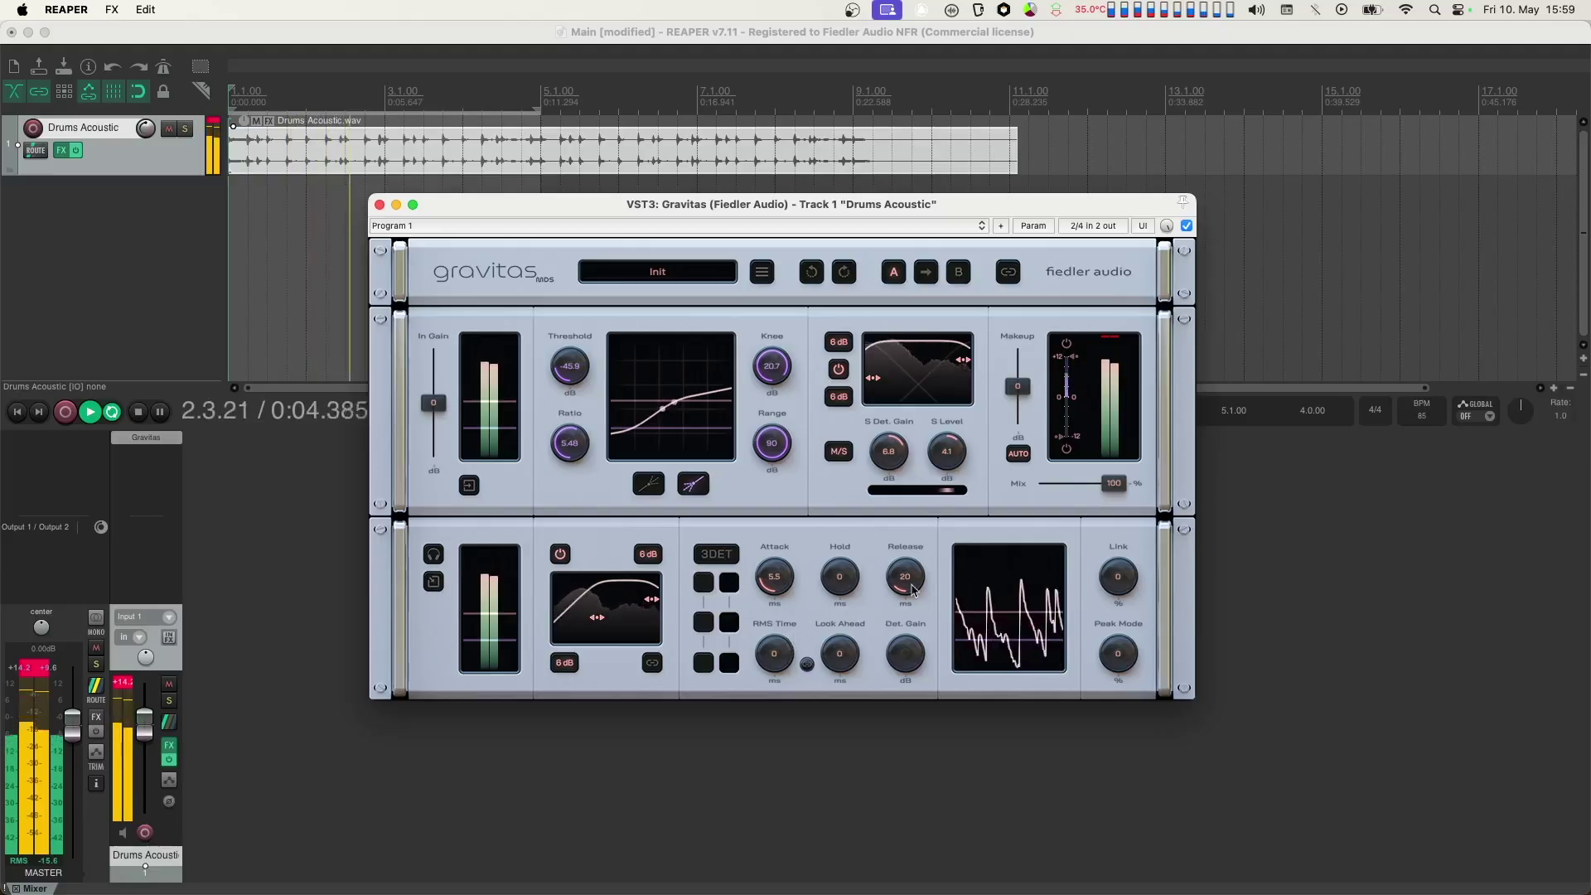
pyautogui.moveTo(912, 590); pyautogui.dragTo(932, 564)
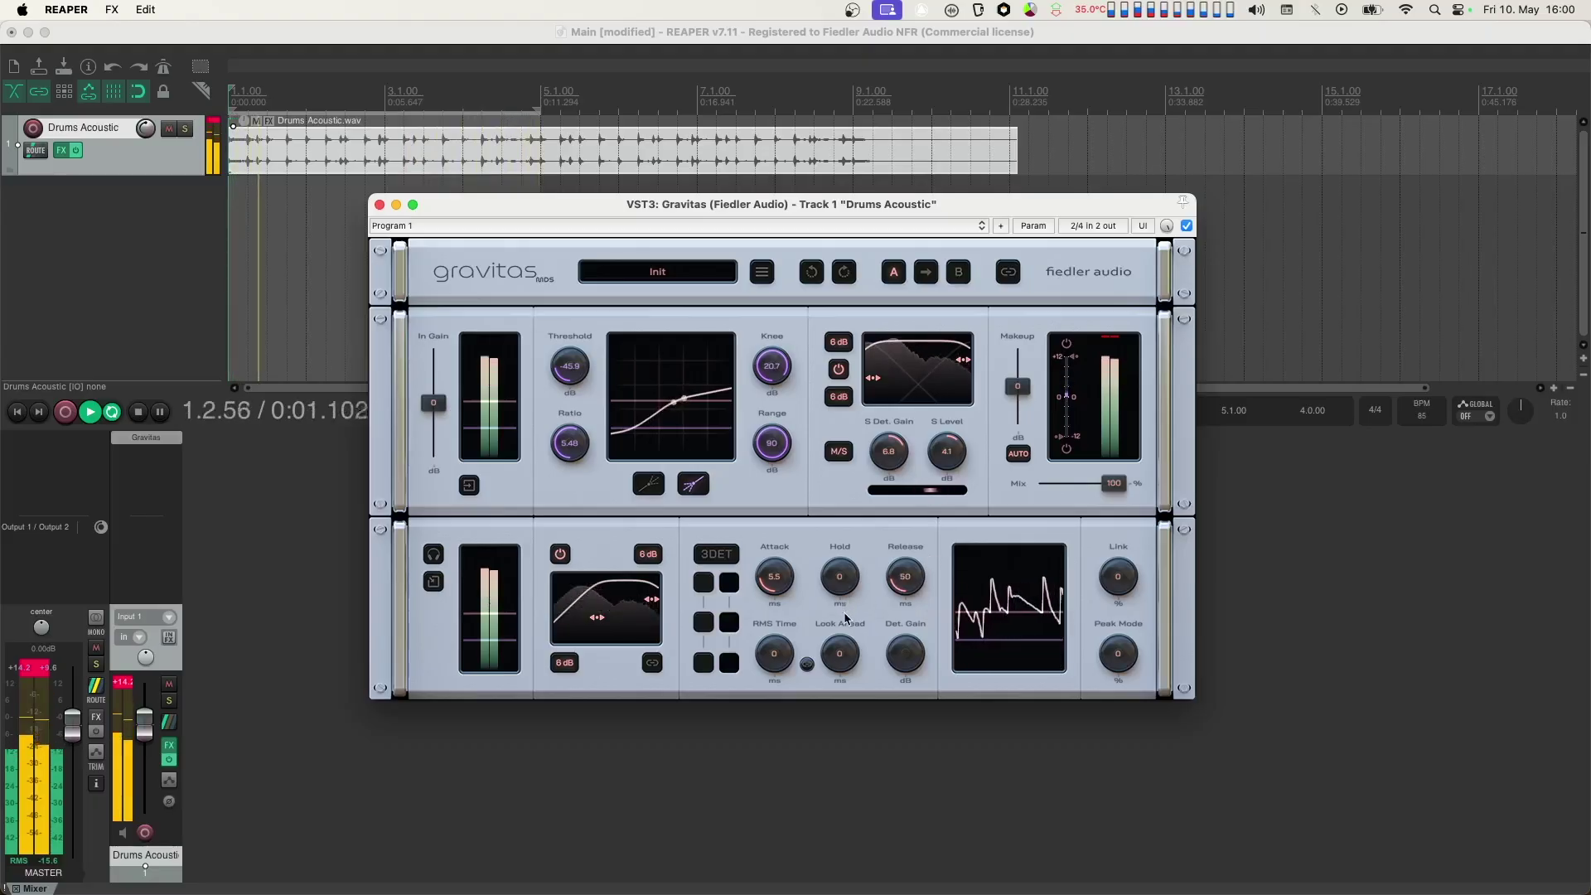
pyautogui.press('space')
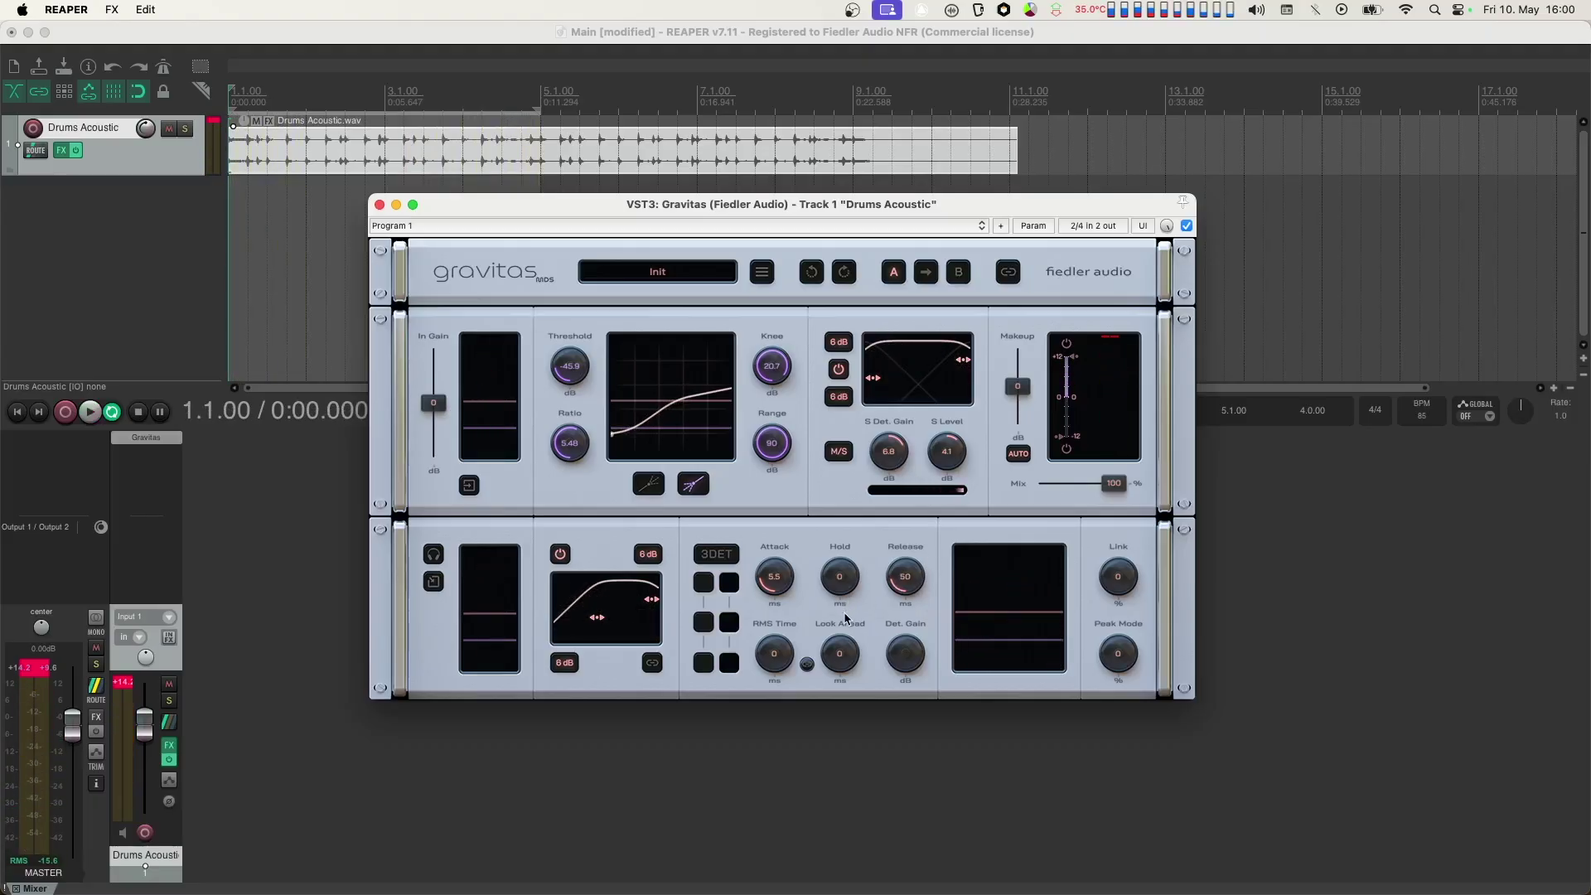
# Step: Try the Hold time while the drum loop plays, return it to 0 ms, and stop playback
pyautogui.press('space')
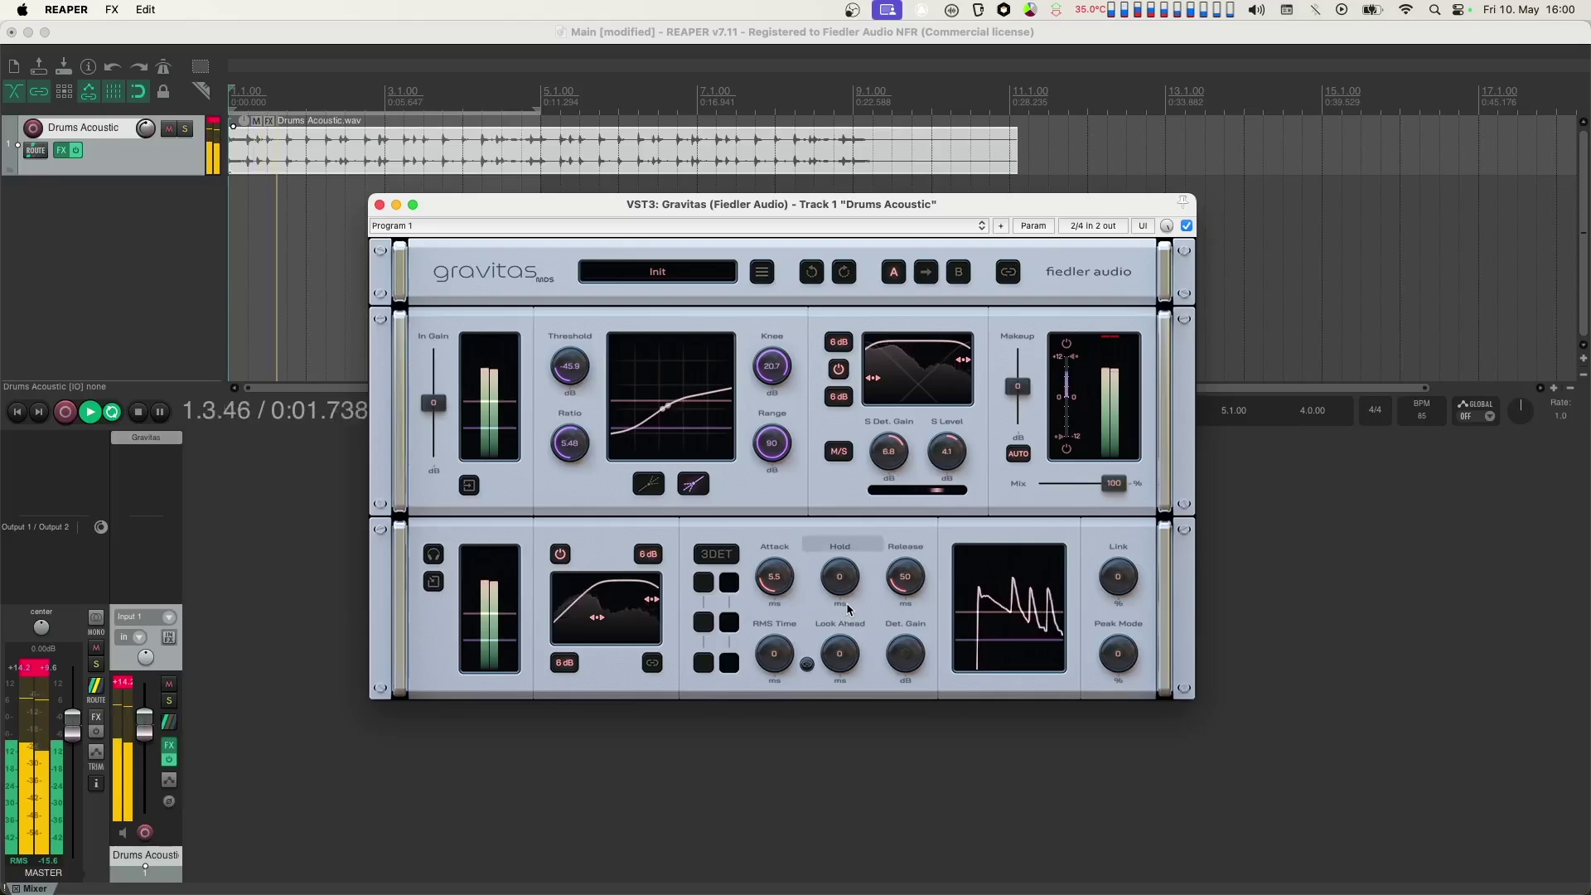
pyautogui.moveTo(847, 609)
pyautogui.mouseDown()
pyautogui.moveTo(922, 420)
pyautogui.moveTo(872, 530)
pyautogui.moveTo(876, 602)
pyautogui.mouseUp()
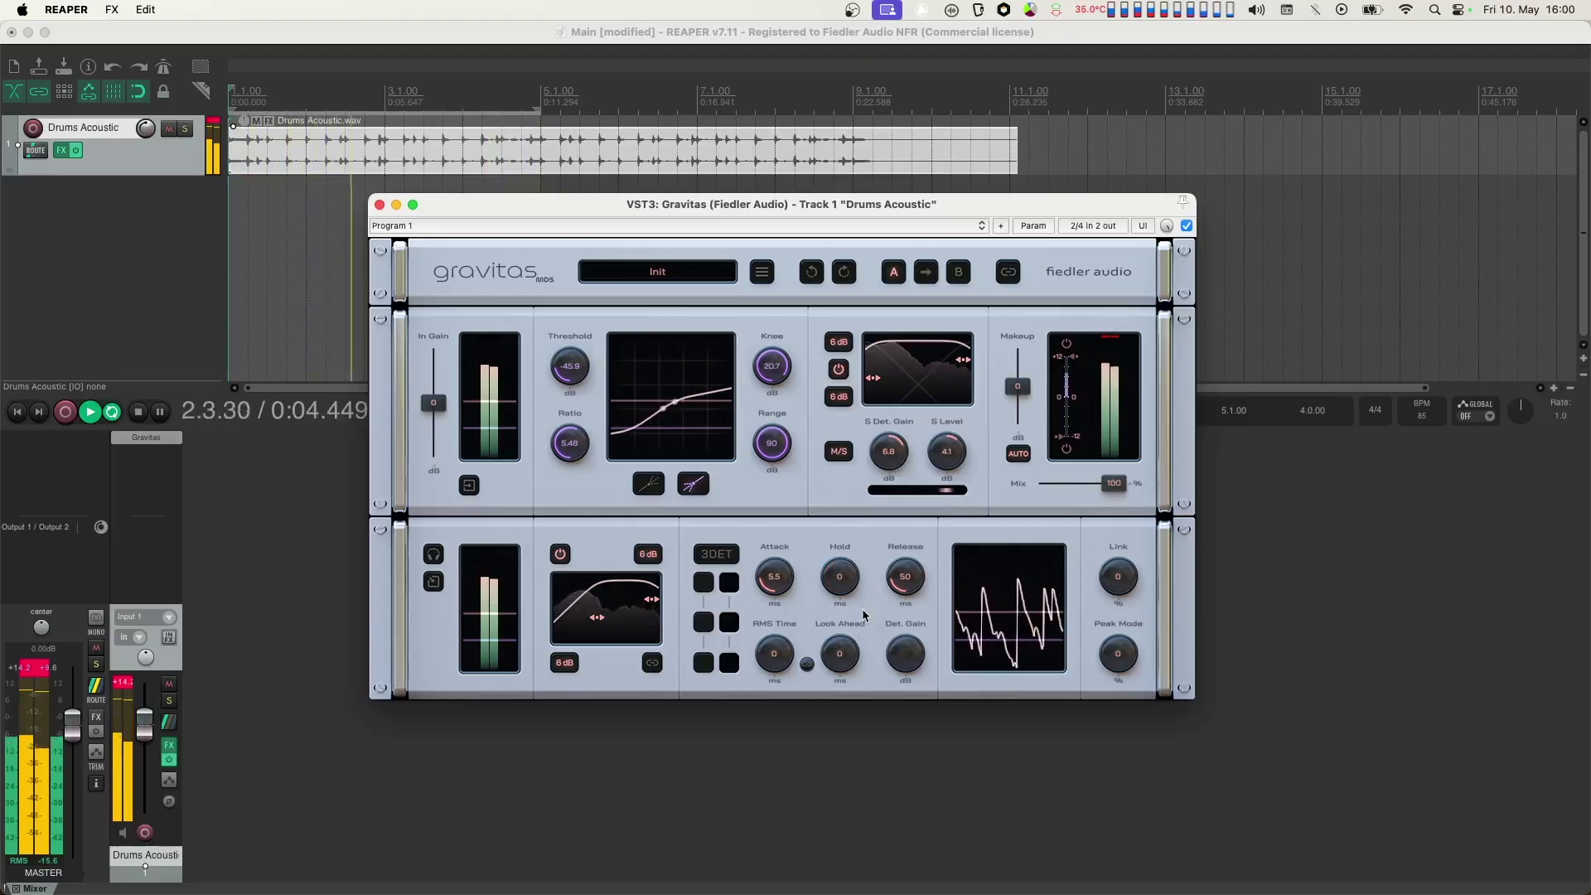
pyautogui.press('space')
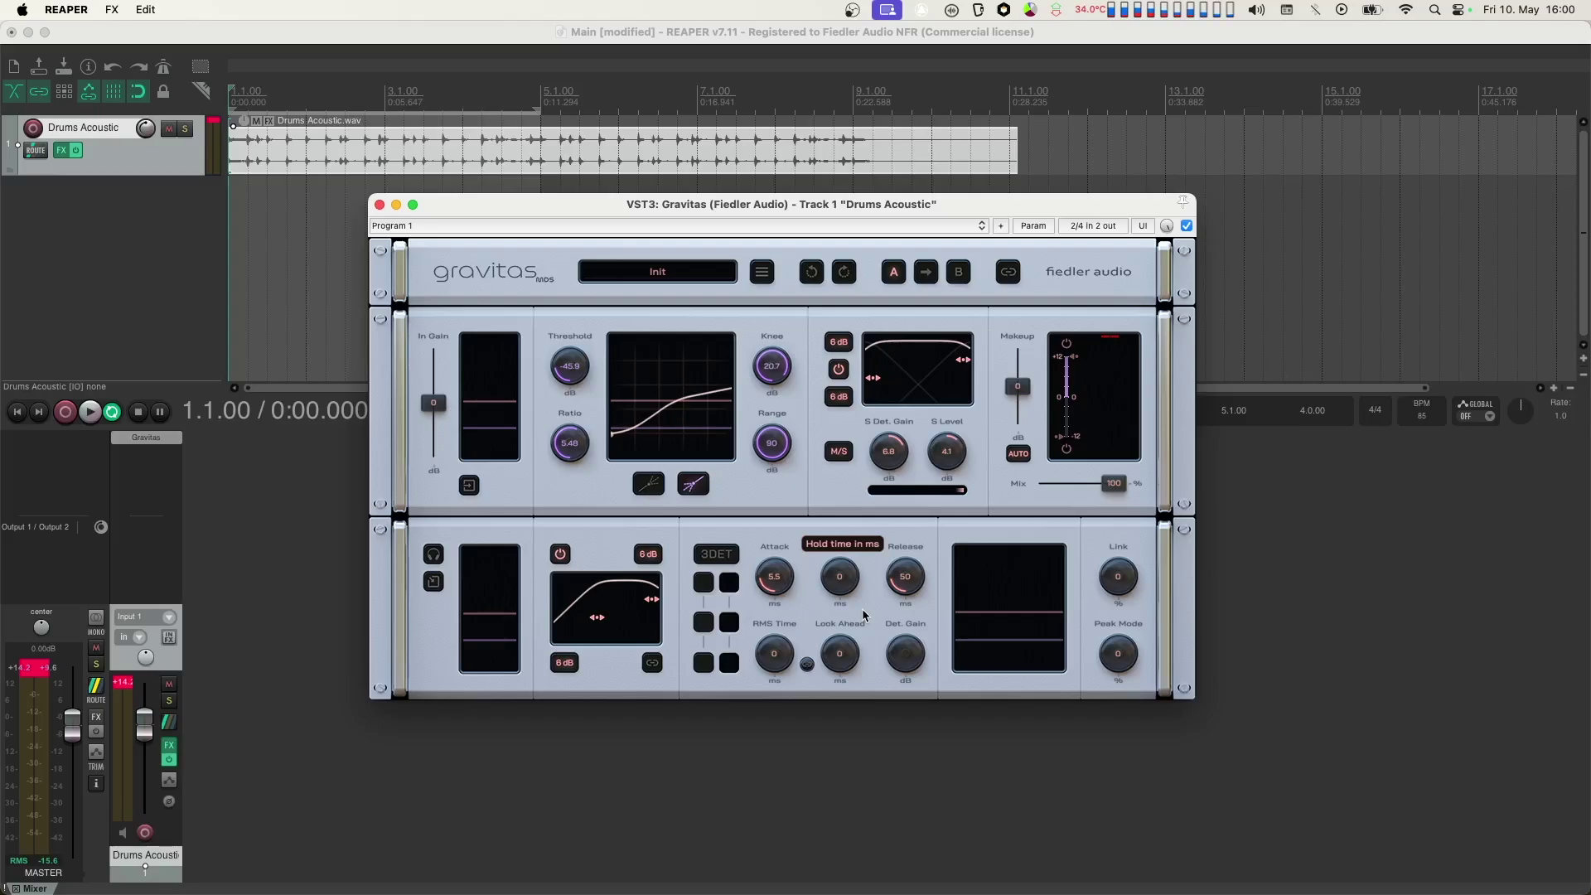
# Step: Audition the RMS Time up to 100 ms on the playing drums, and bring it back to 0 ms
pyautogui.press('space')
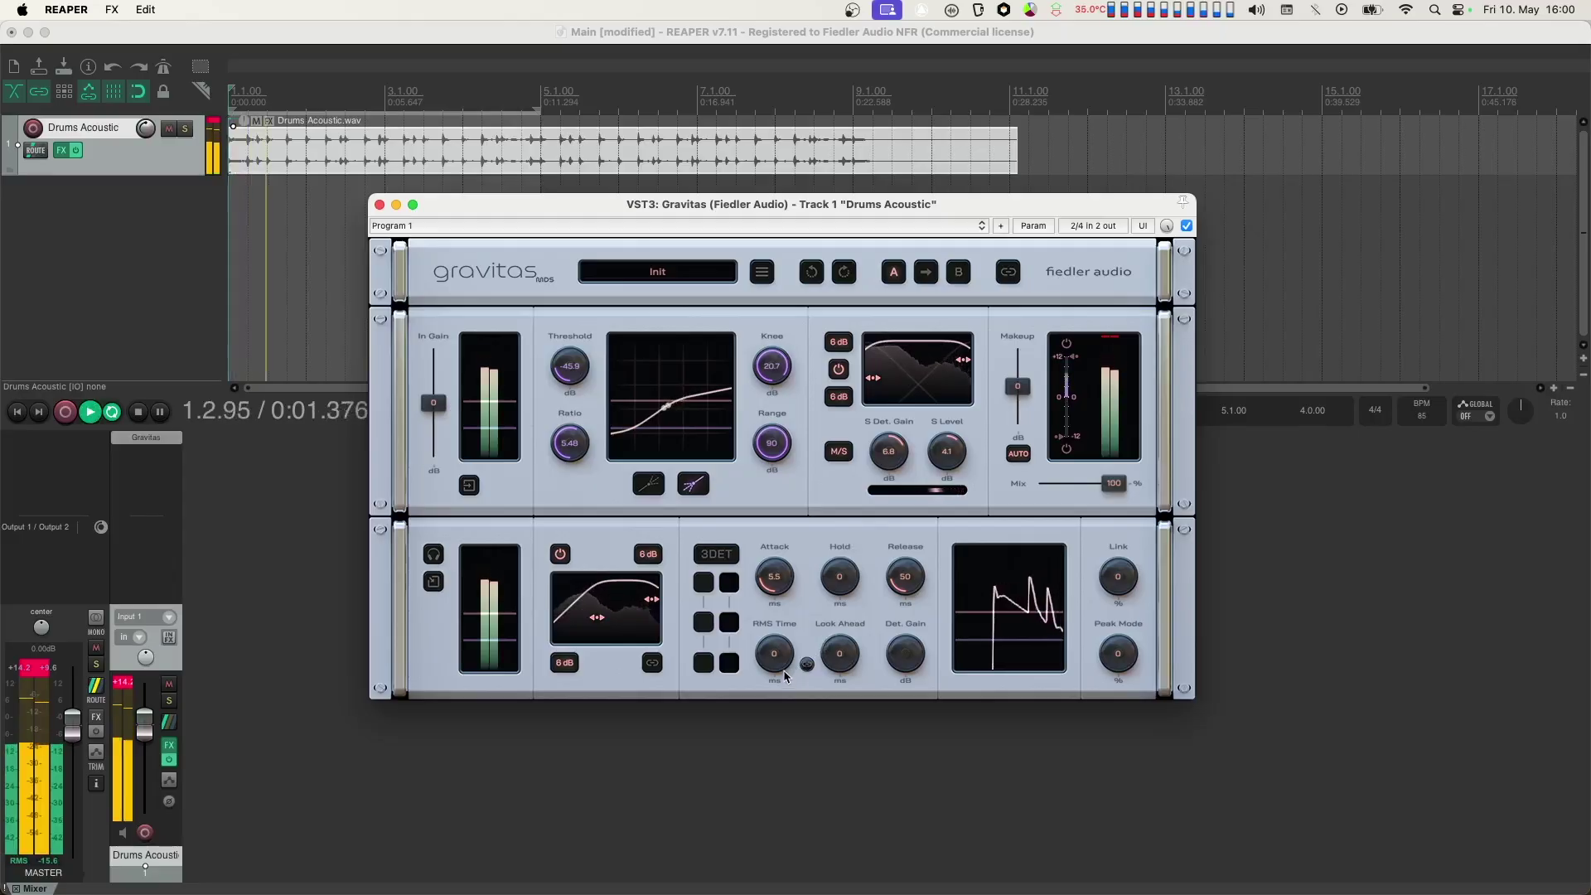
pyautogui.moveTo(782, 675); pyautogui.dragTo(785, 634)
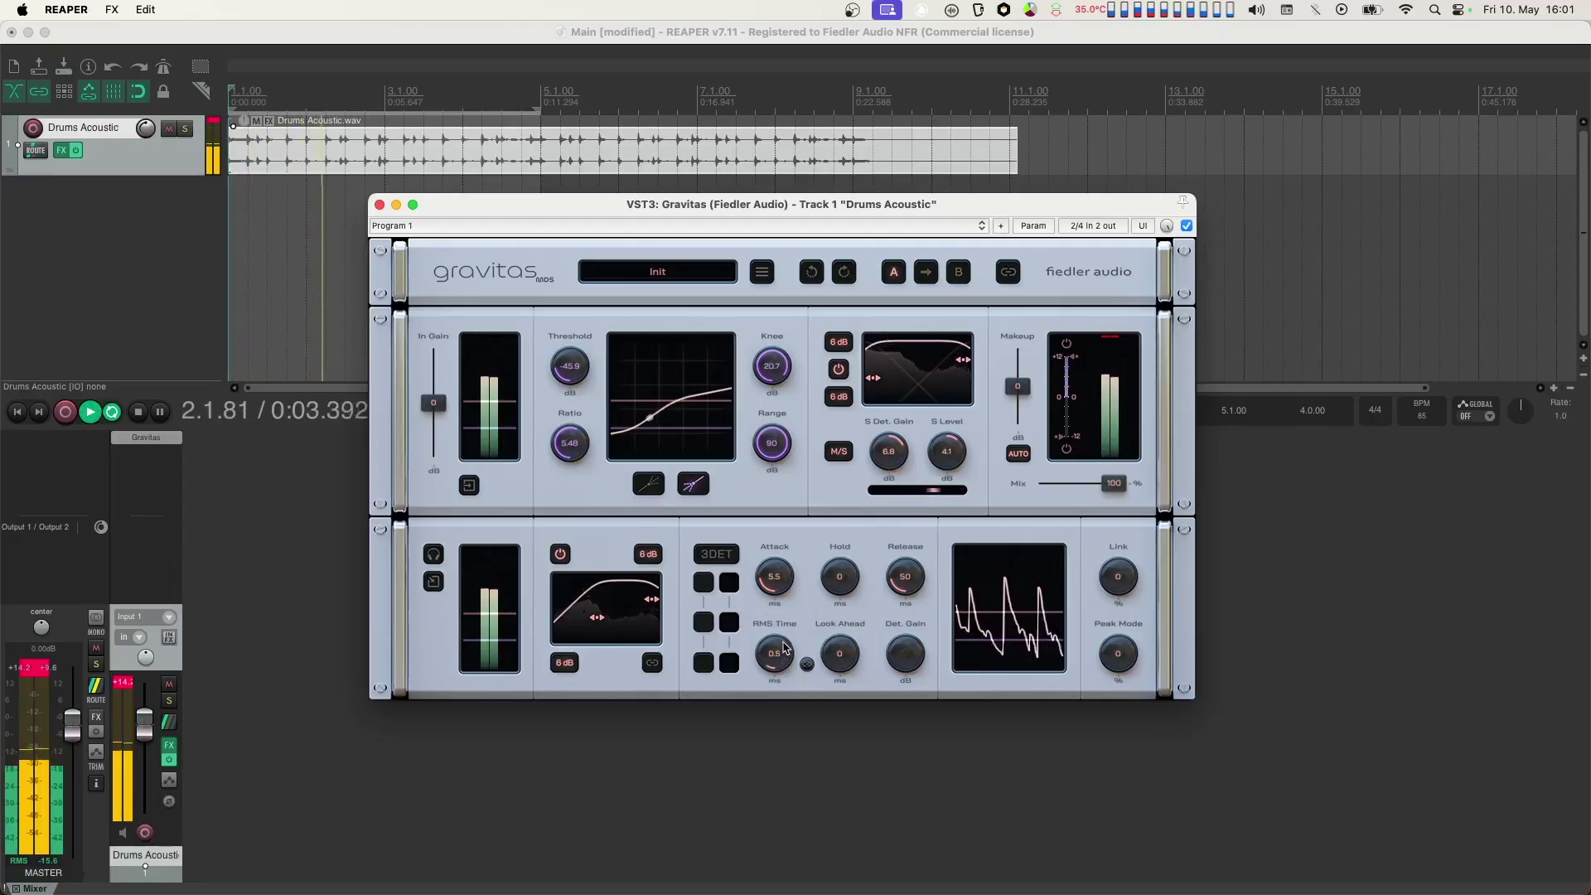
pyautogui.moveTo(786, 634); pyautogui.dragTo(798, 396)
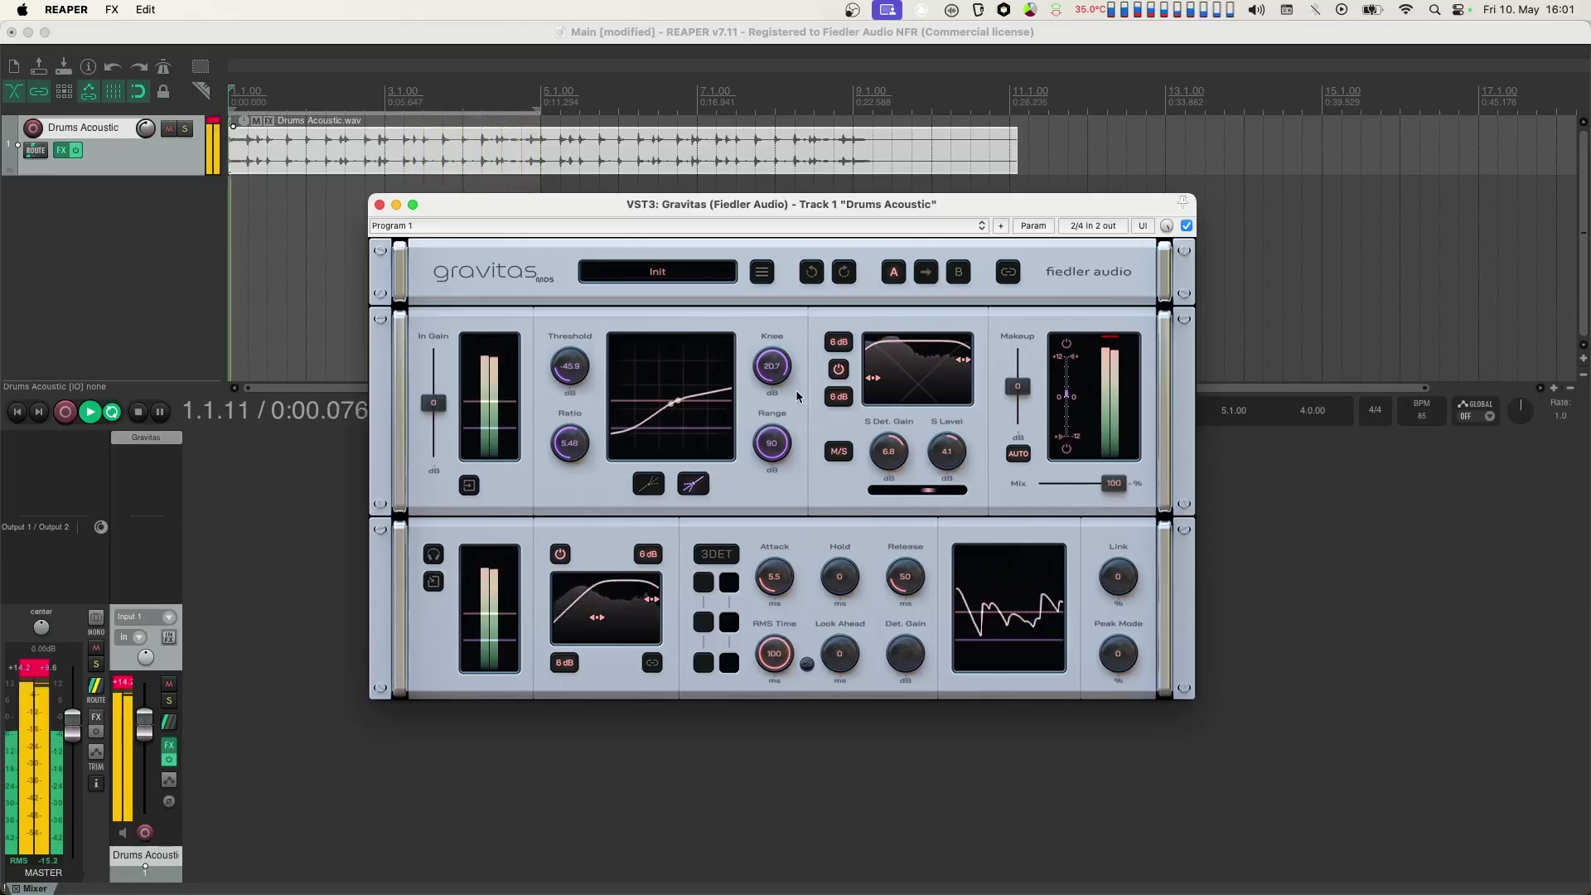
pyautogui.moveTo(798, 396); pyautogui.dragTo(792, 671)
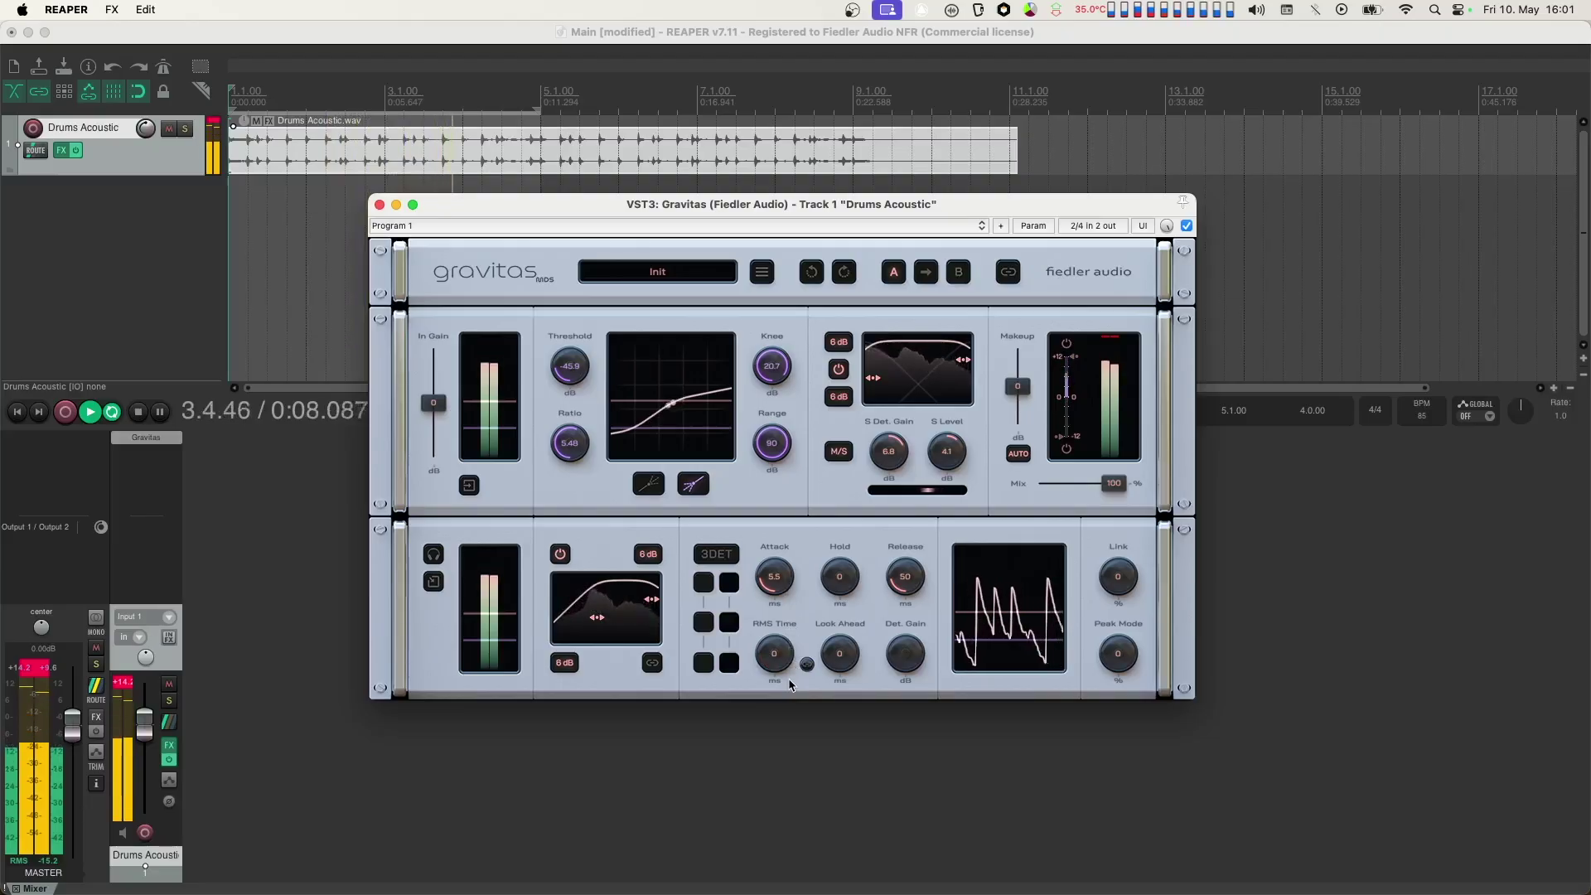
pyautogui.press('space')
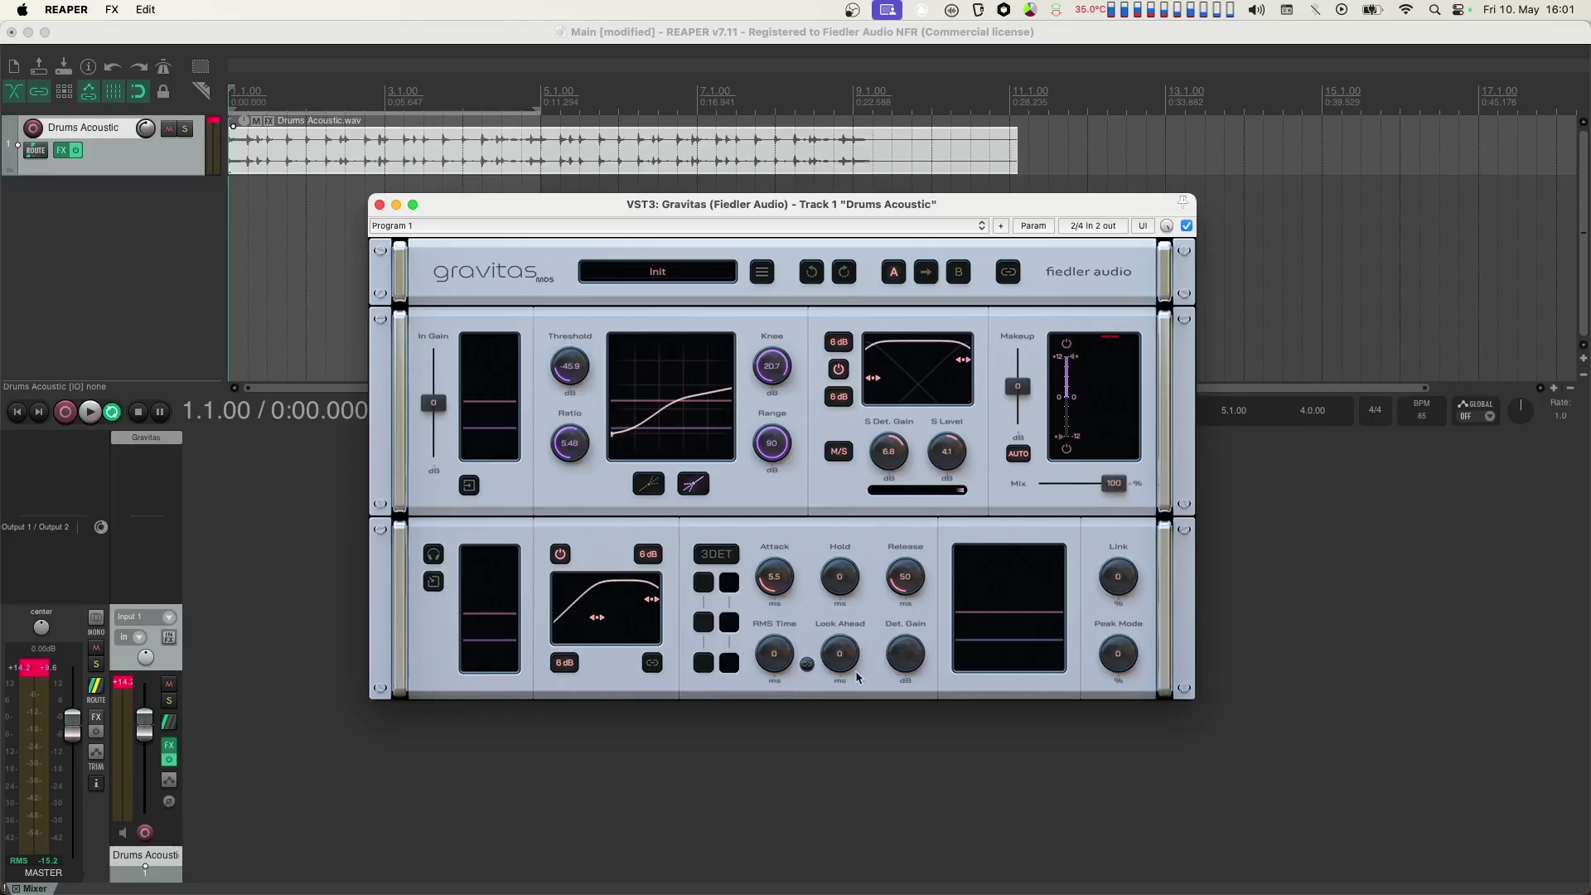
# Step: Audition high and low Look Ahead times on the playing drums, reset Look Ahead to 0 ms, and stop playback
pyautogui.press('space')
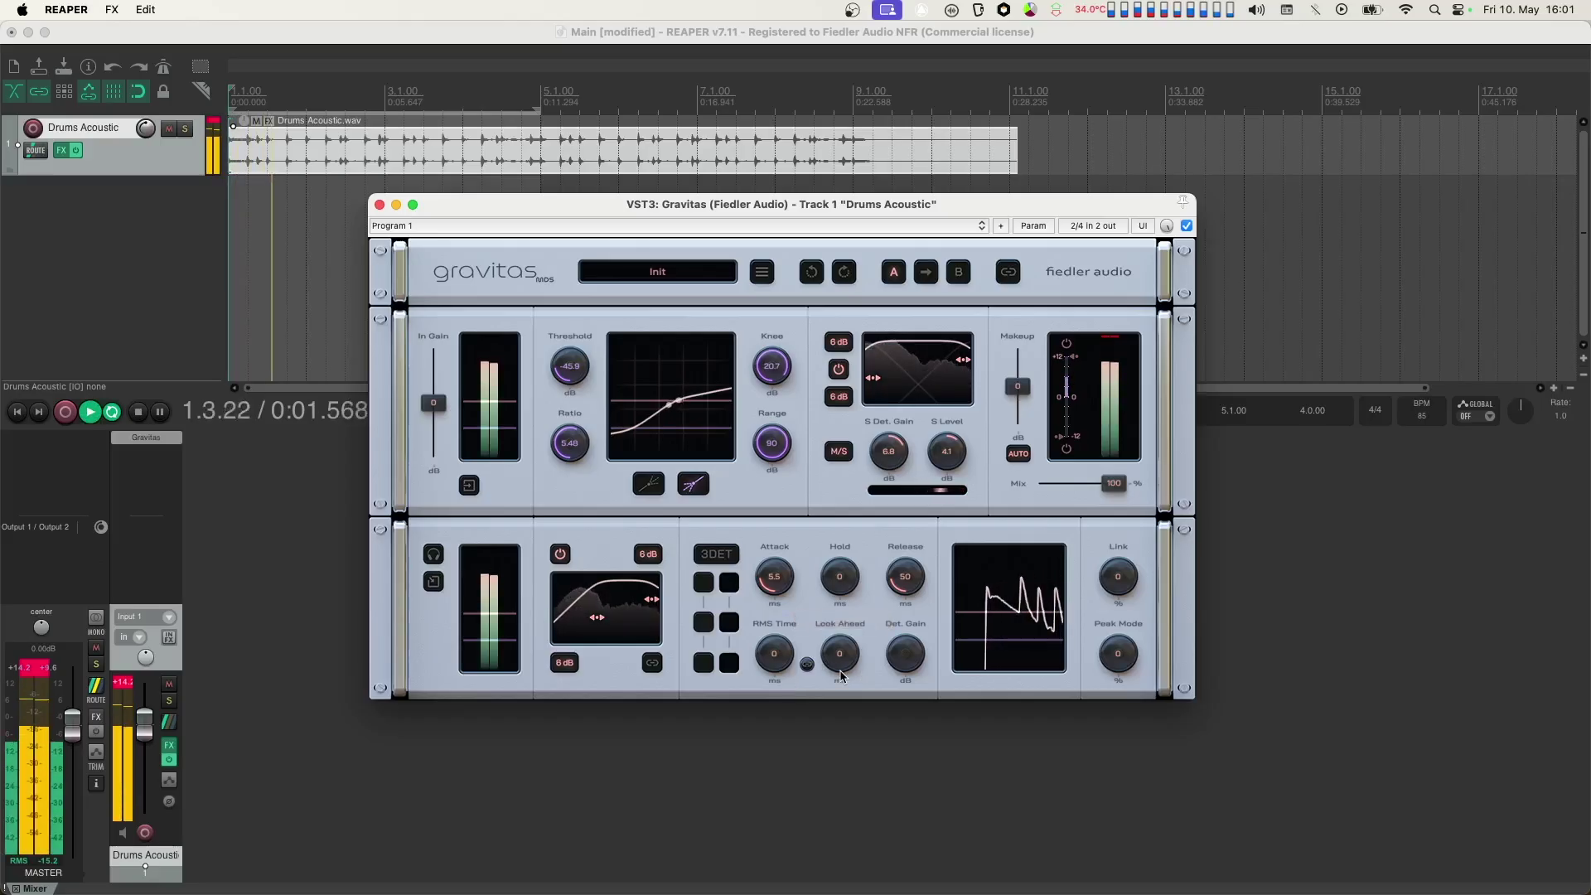
pyautogui.moveTo(841, 675); pyautogui.dragTo(883, 427)
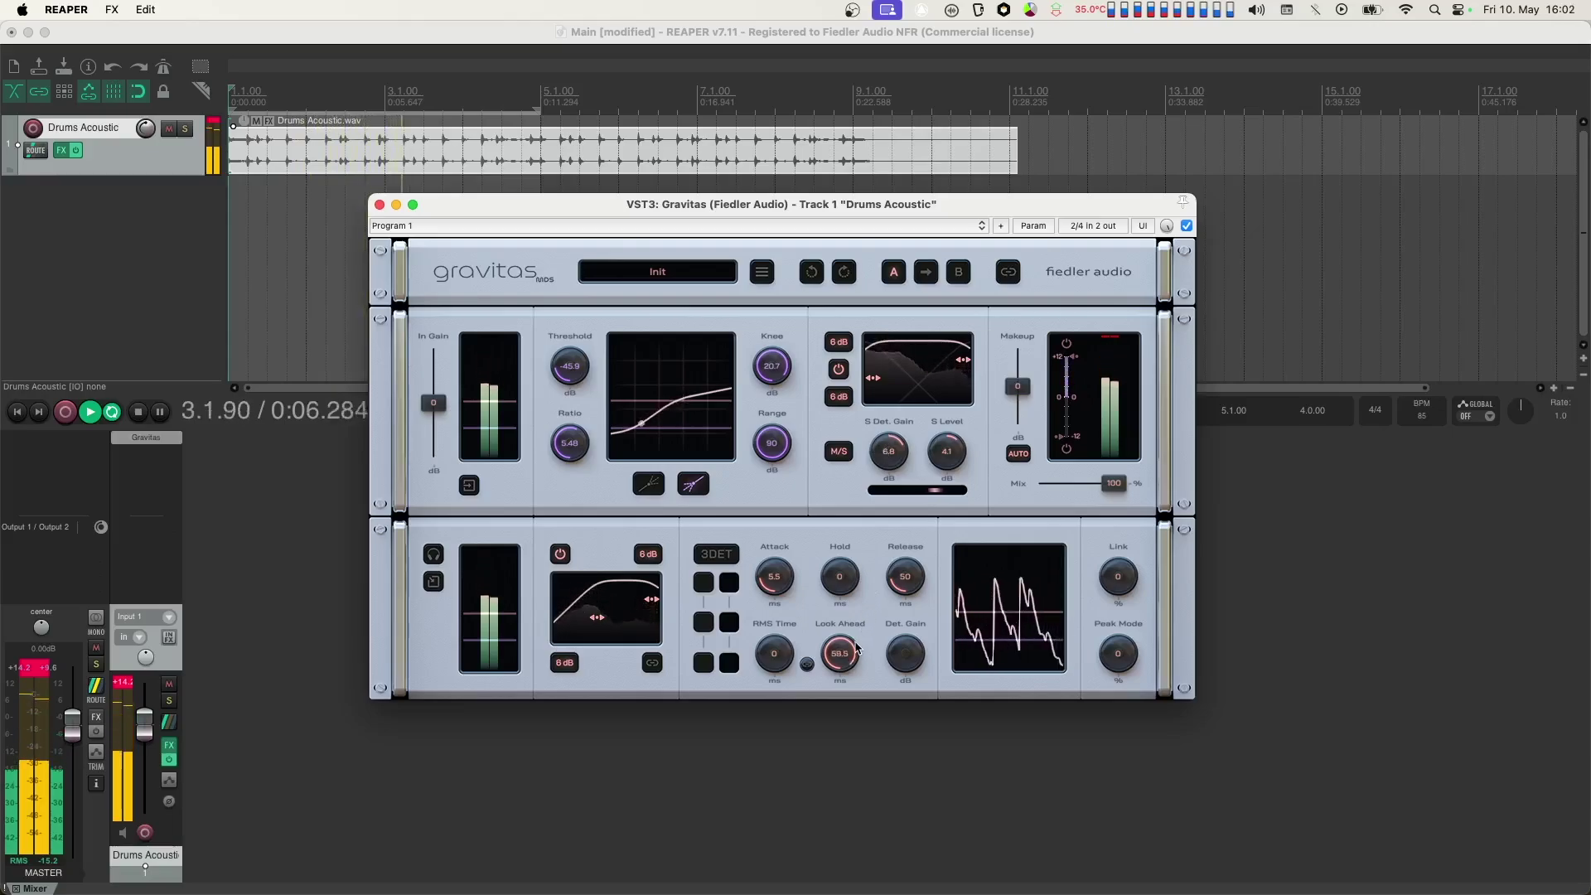
pyautogui.moveTo(856, 649); pyautogui.dragTo(852, 766)
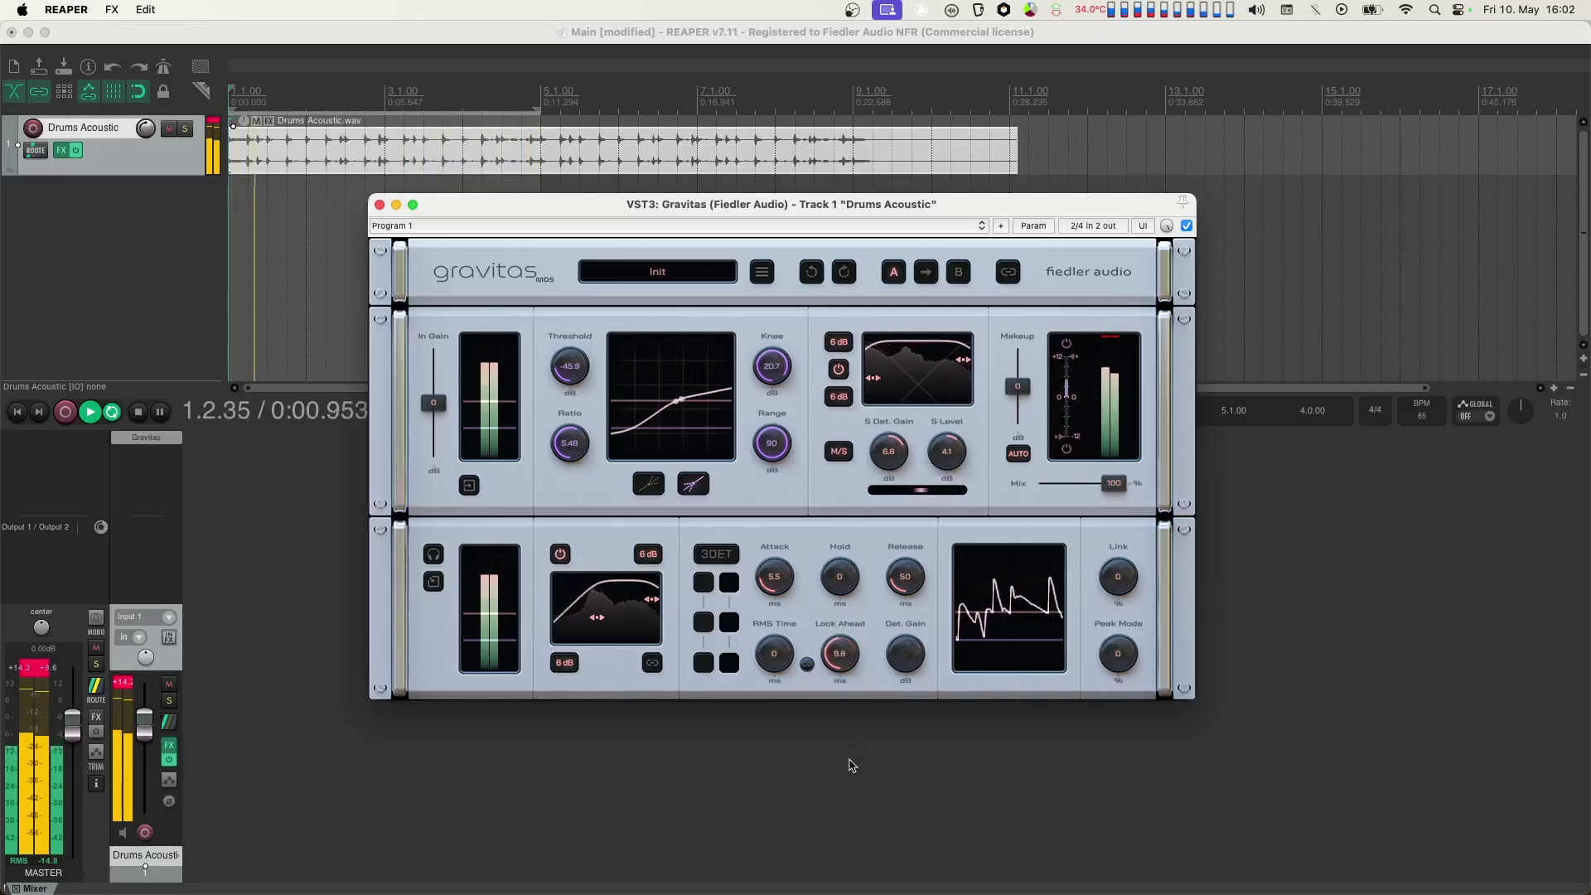
pyautogui.doubleClick(843, 658)
pyautogui.press('space')
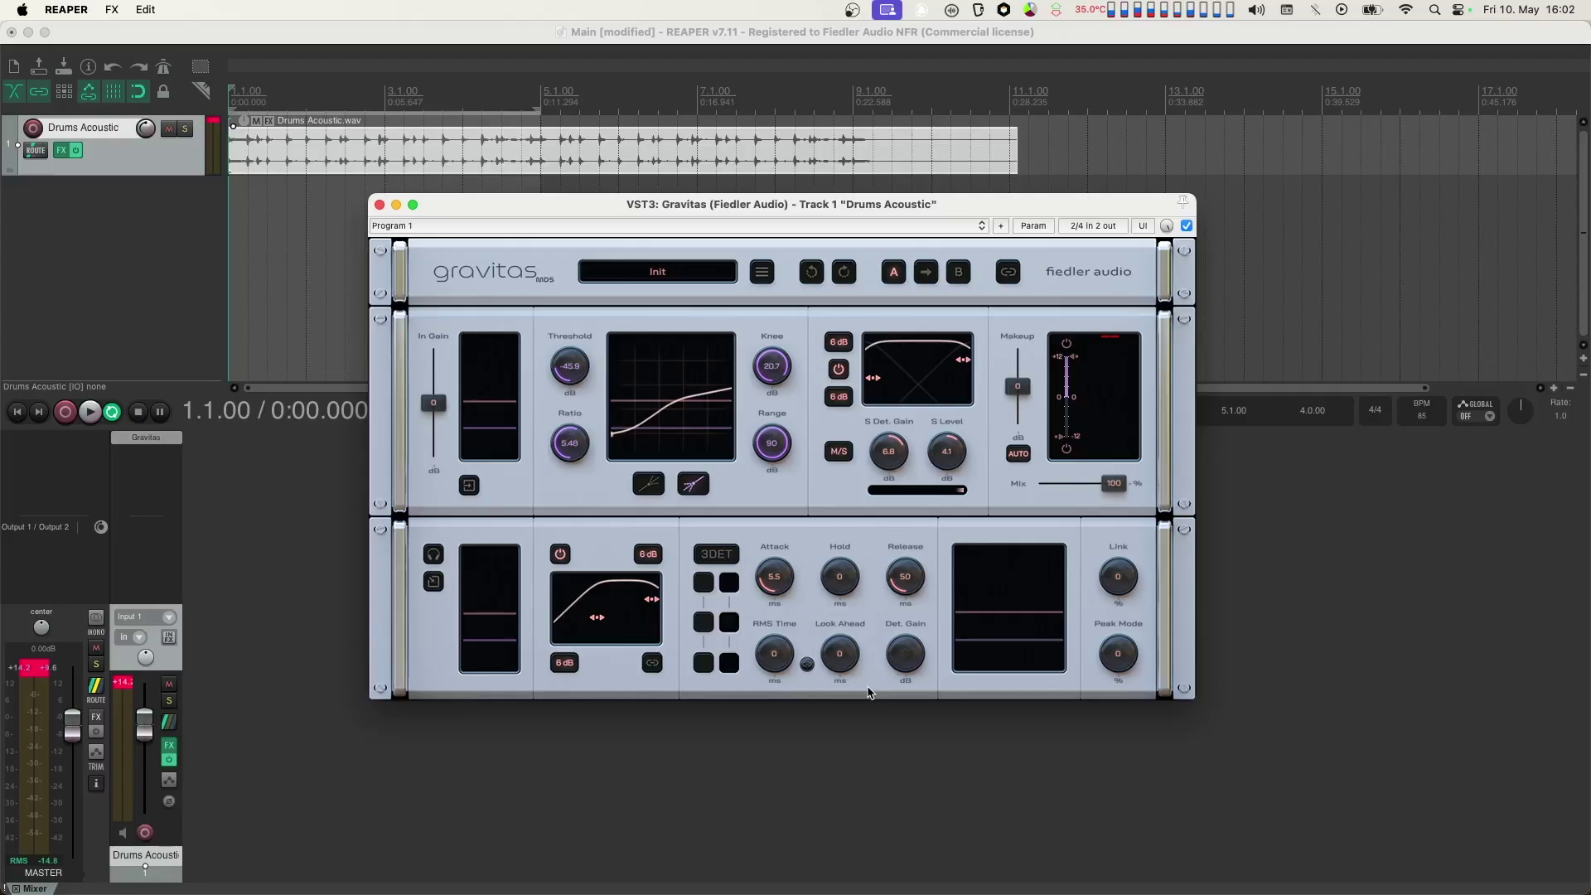
# Step: Turn on the 3DET multi-detector mode and try switching between its detectors
pyautogui.click(724, 553)
pyautogui.click(703, 623)
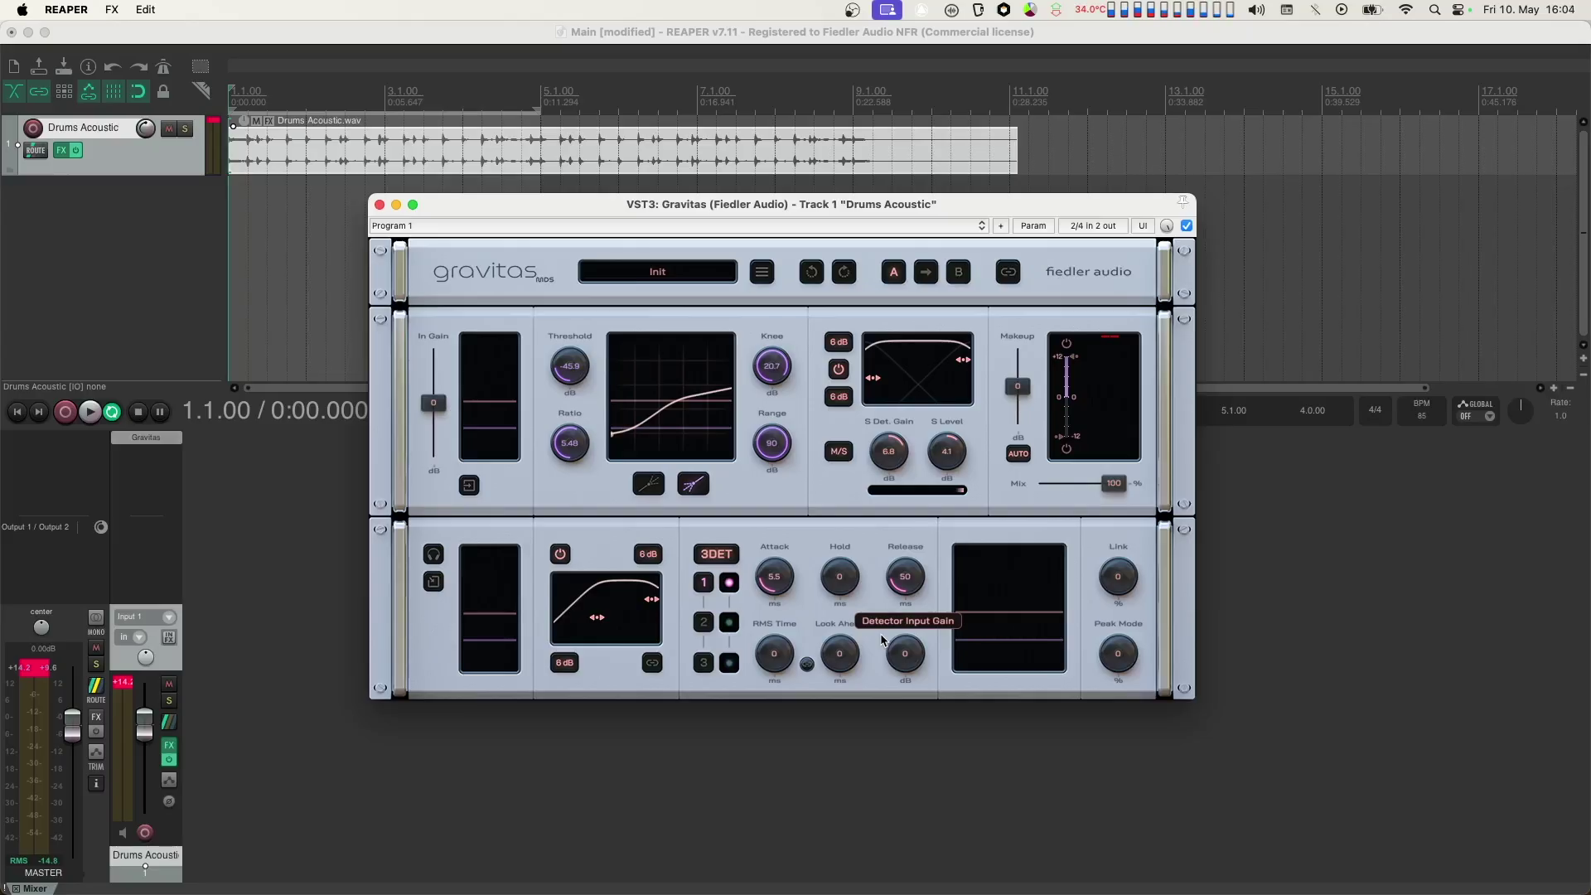
# Step: Set Attack to 0.5 ms, Release to 8 ms and the detector gain to -1.3 dB while the drums play, and stop playback
pyautogui.press('space')
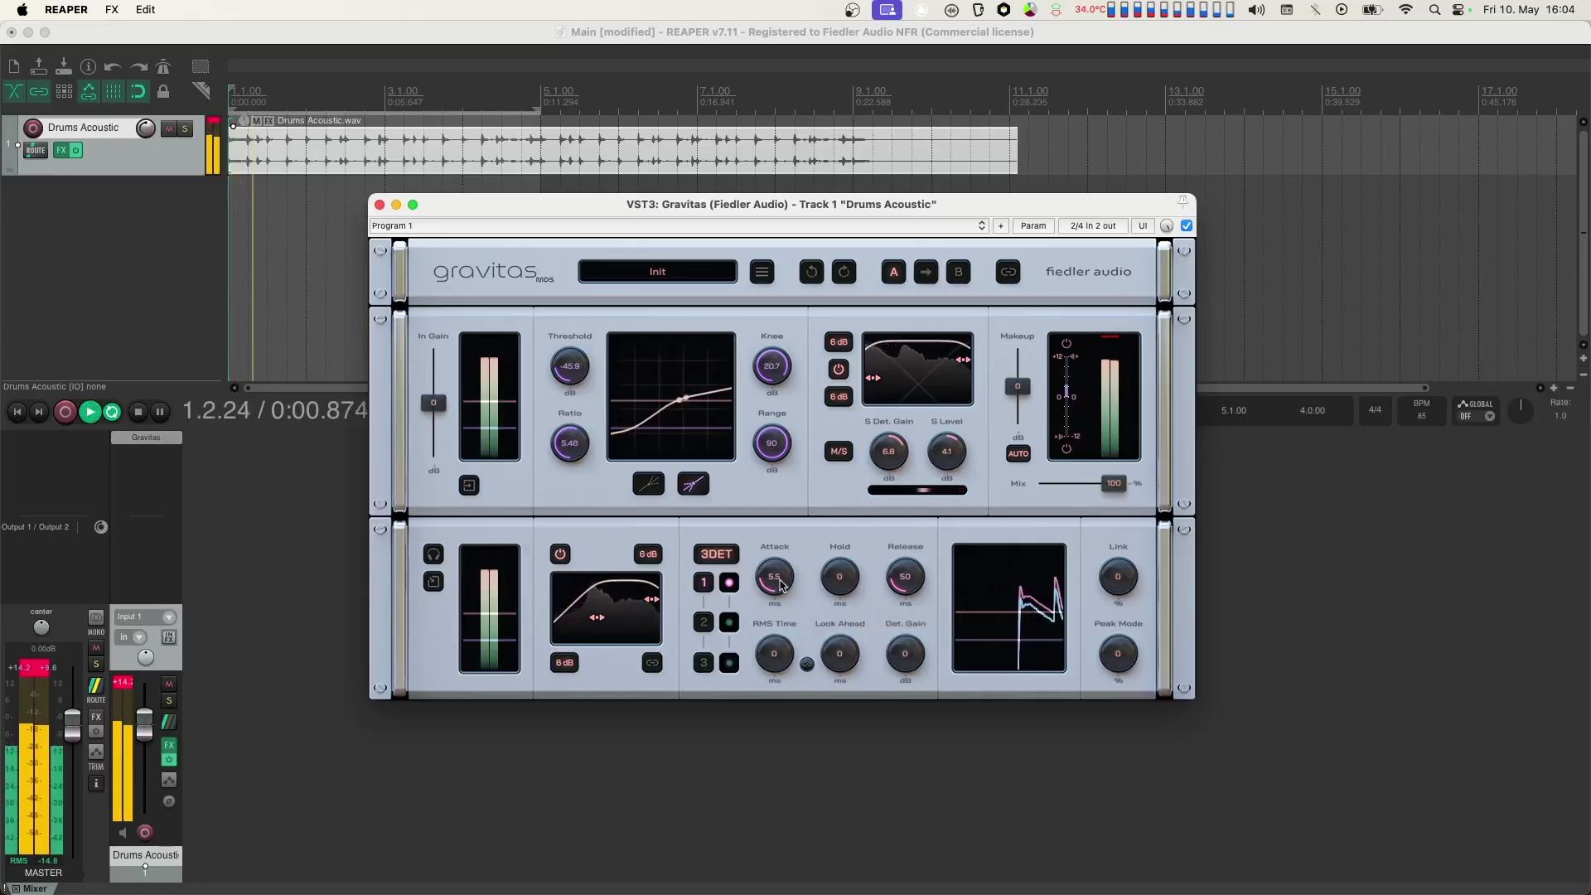
pyautogui.moveTo(780, 585); pyautogui.dragTo(788, 623)
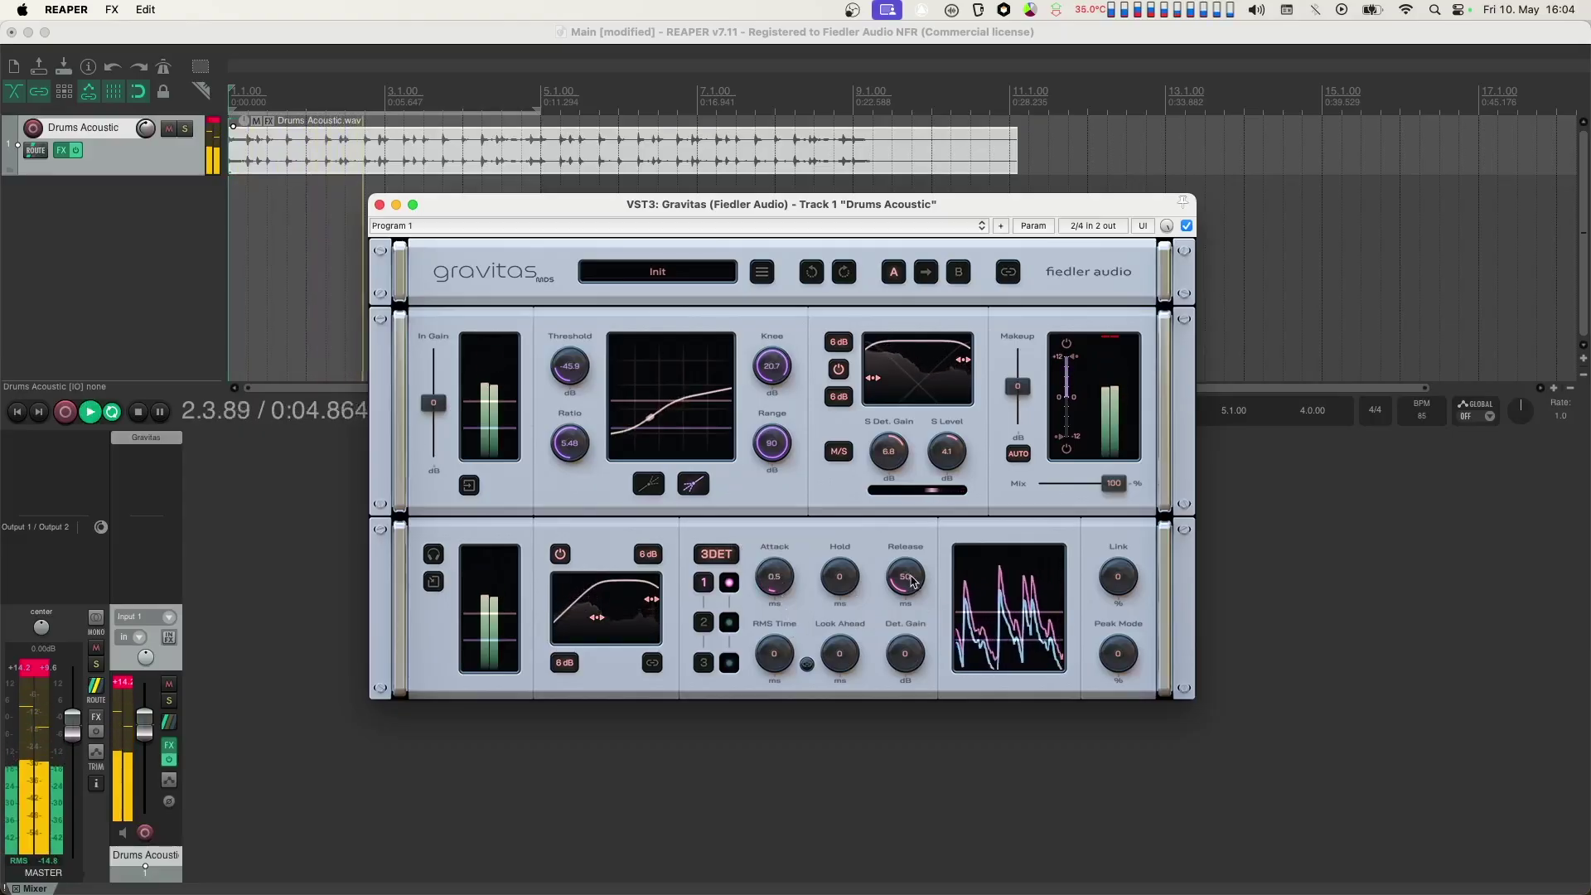
pyautogui.moveTo(910, 580); pyautogui.dragTo(939, 659)
pyautogui.press('space')
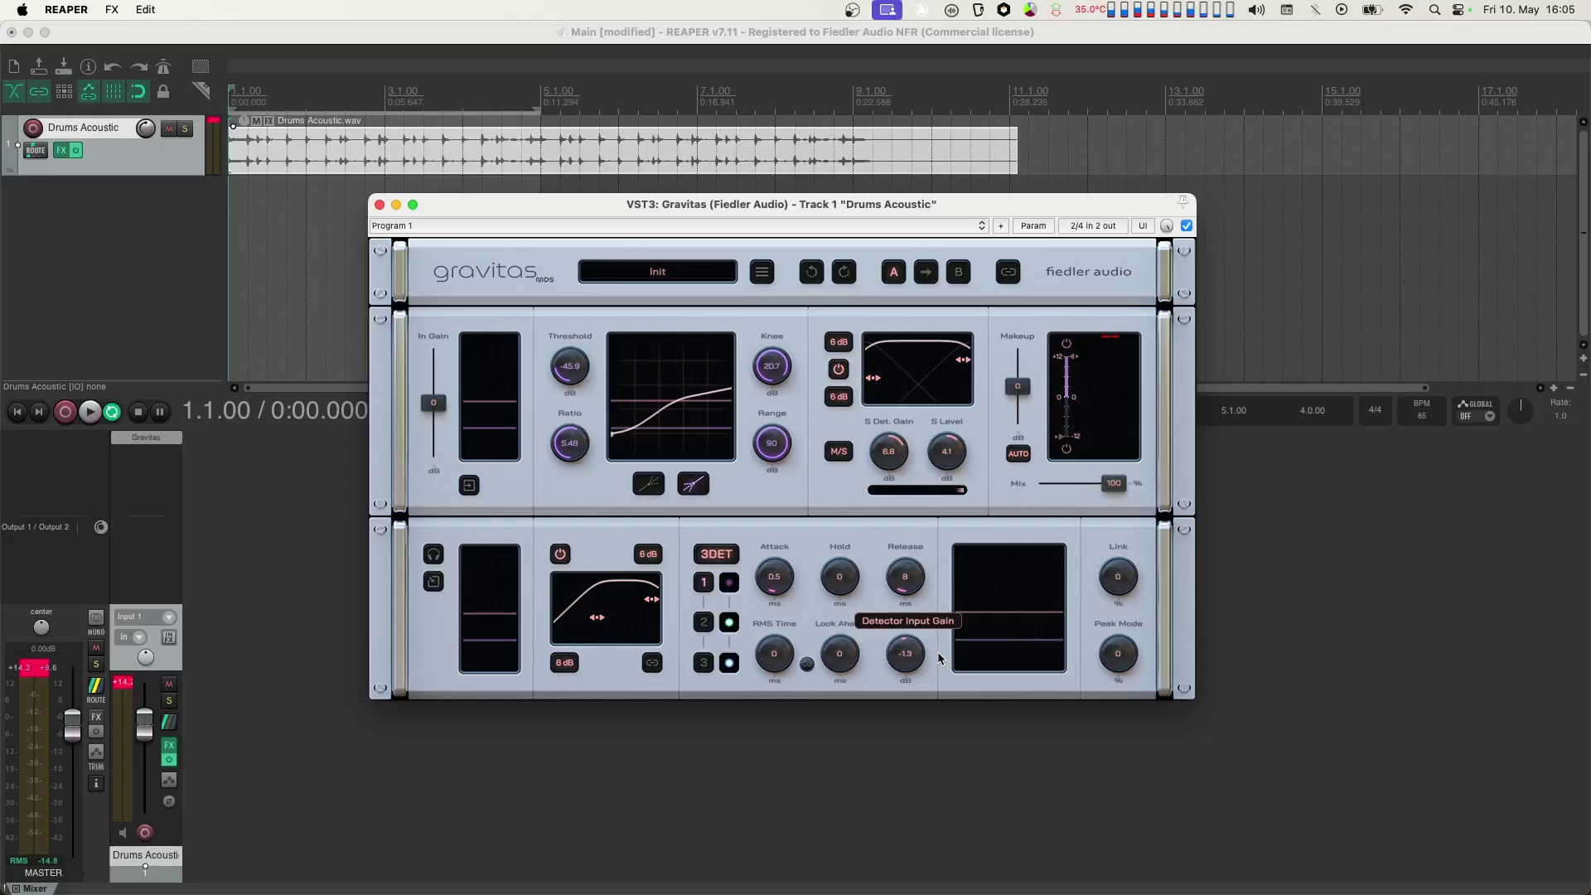
# Step: Turn off M/S processing and, in the input configuration, lower the channel 2 detector input to -8.4 dB while auditioning the drums
pyautogui.click(837, 450)
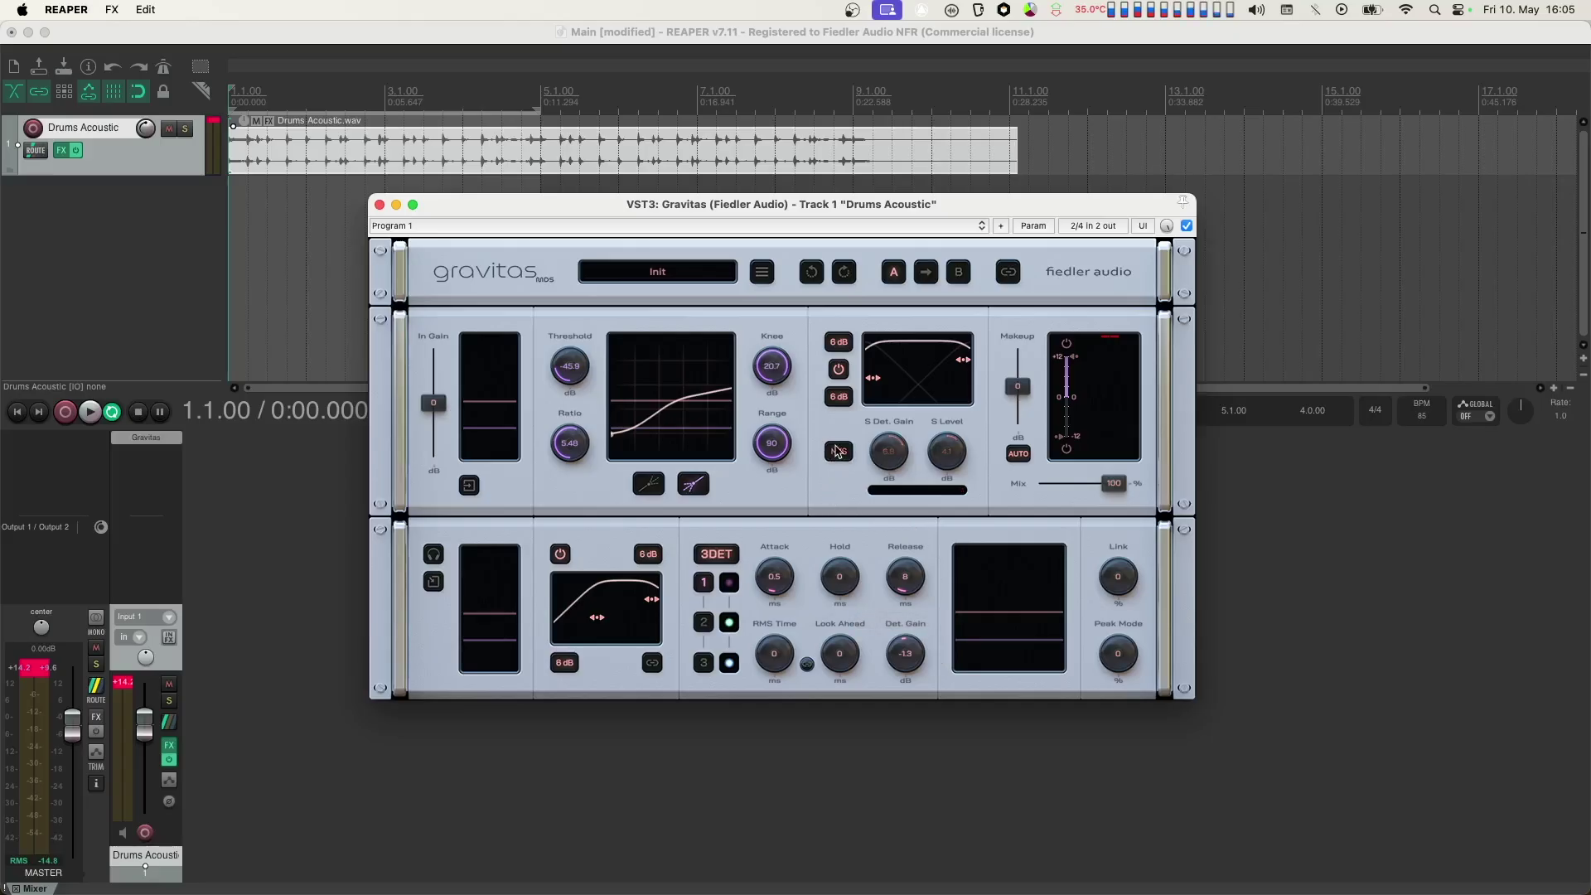
pyautogui.click(477, 487)
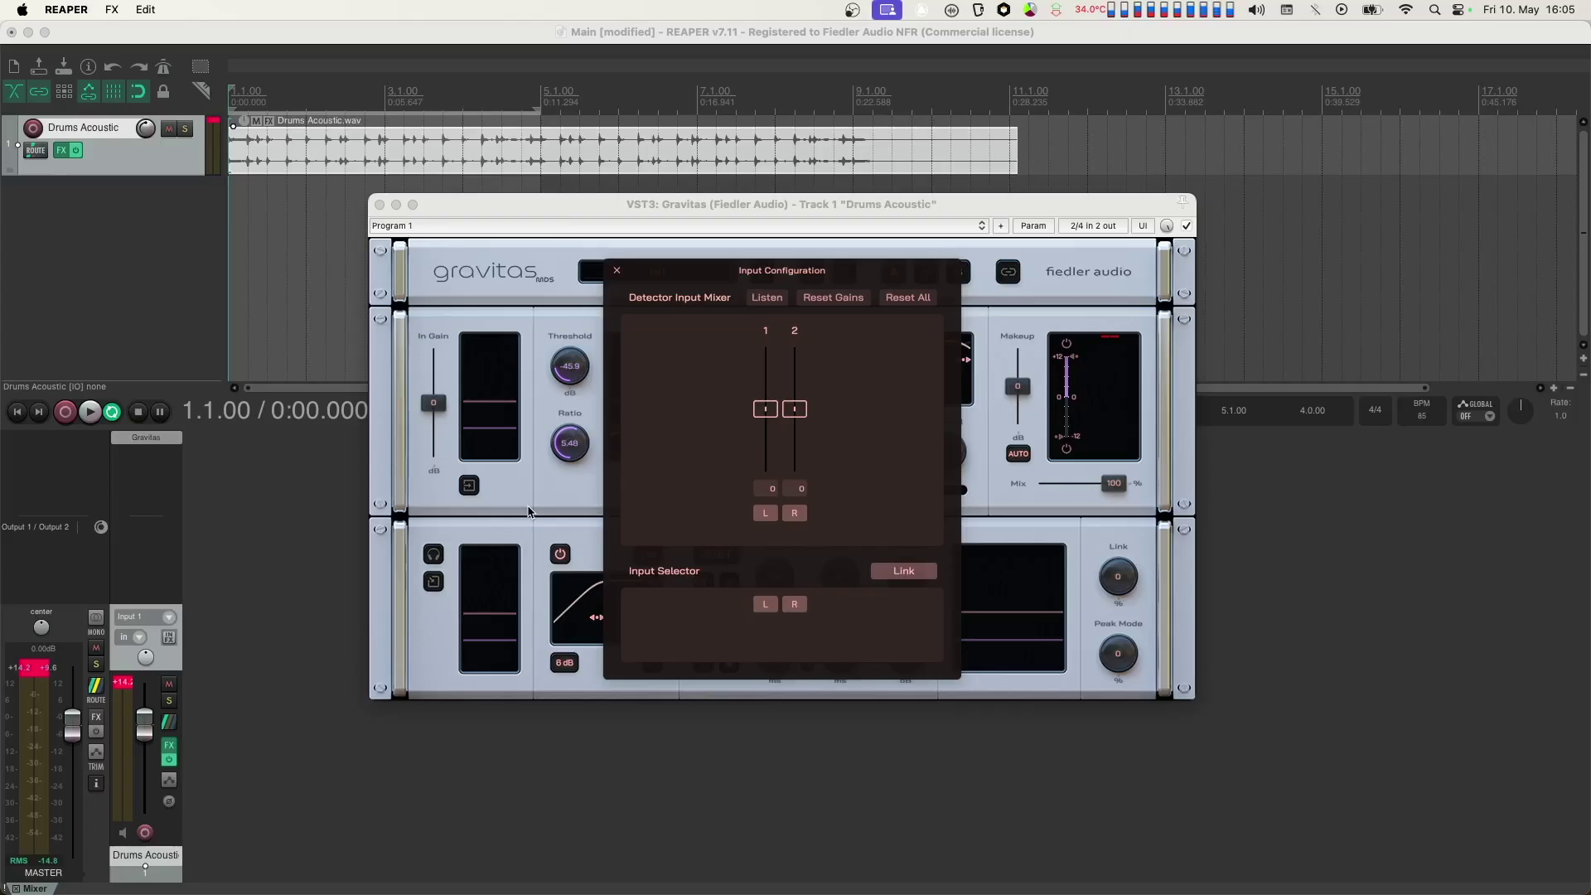
pyautogui.press('space')
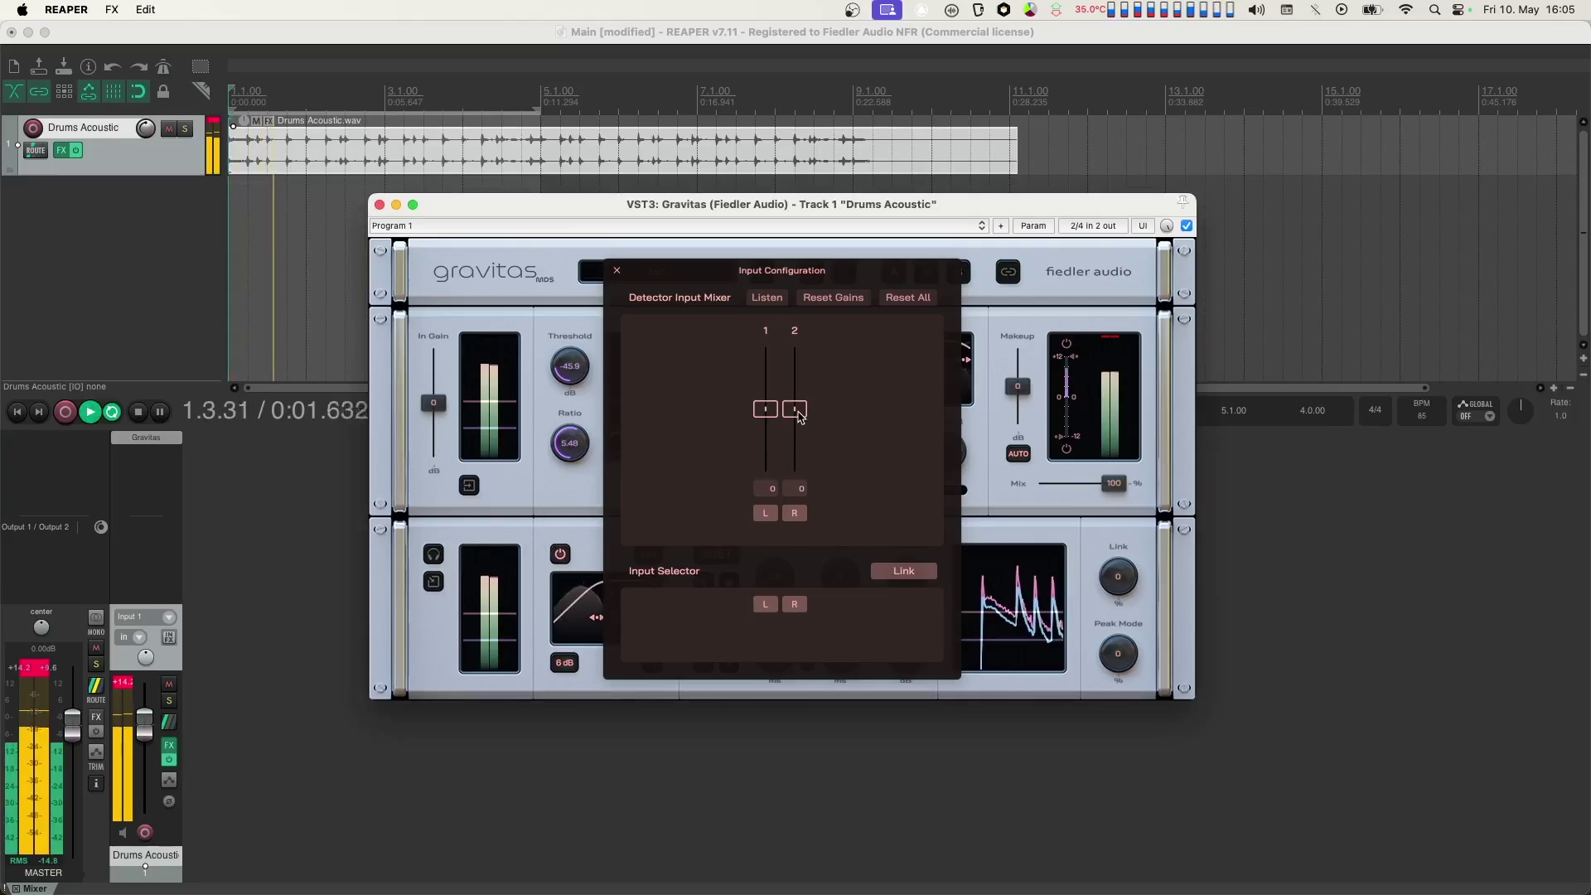
pyautogui.moveTo(800, 416); pyautogui.dragTo(800, 448)
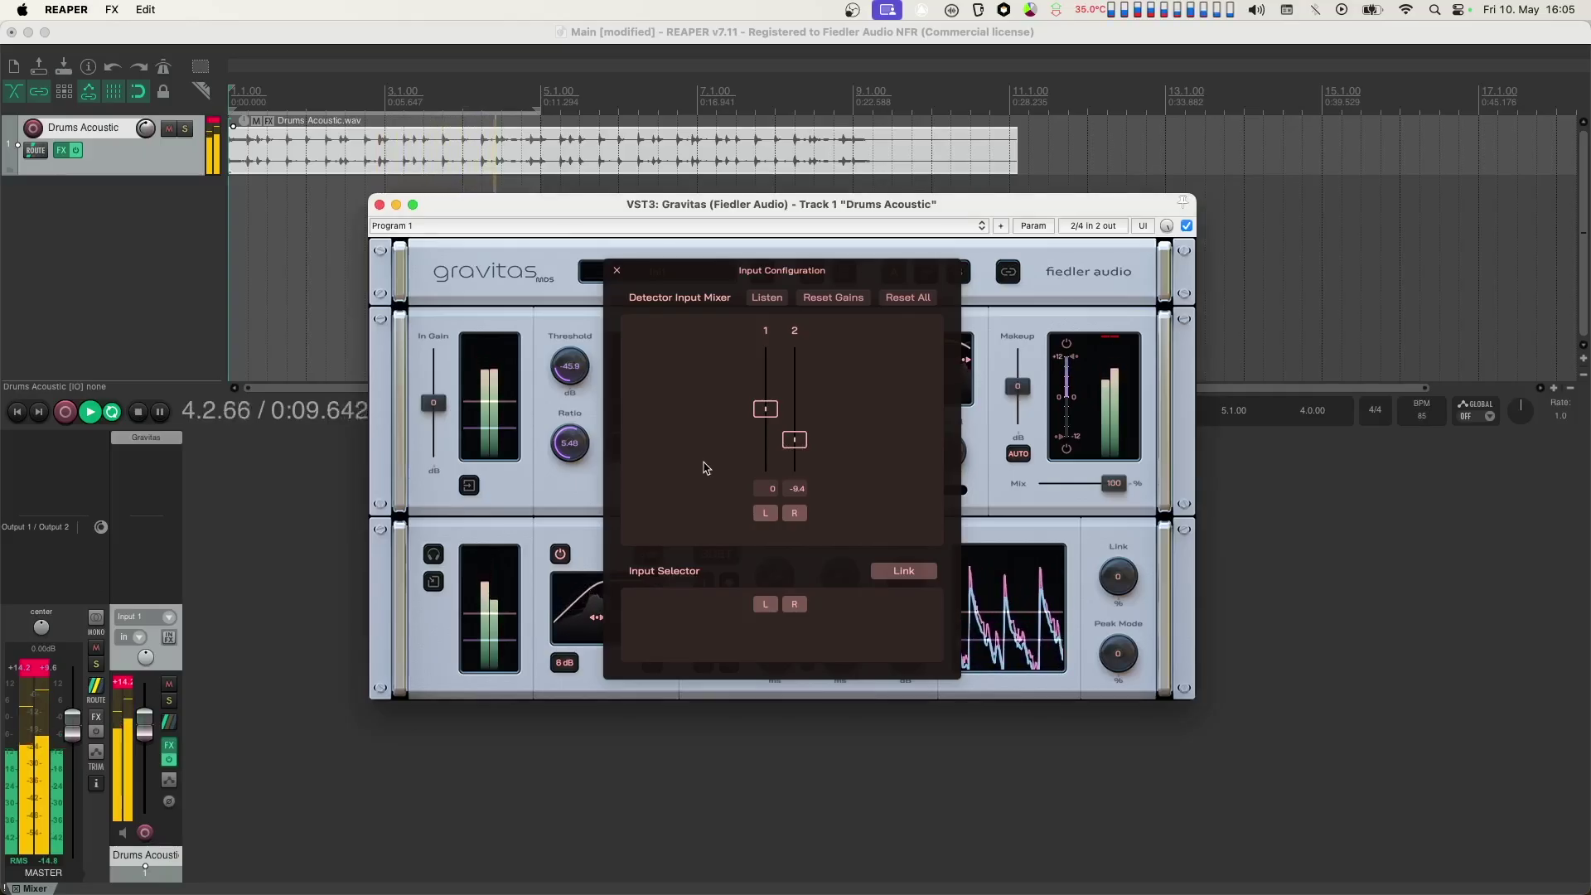
pyautogui.press('space')
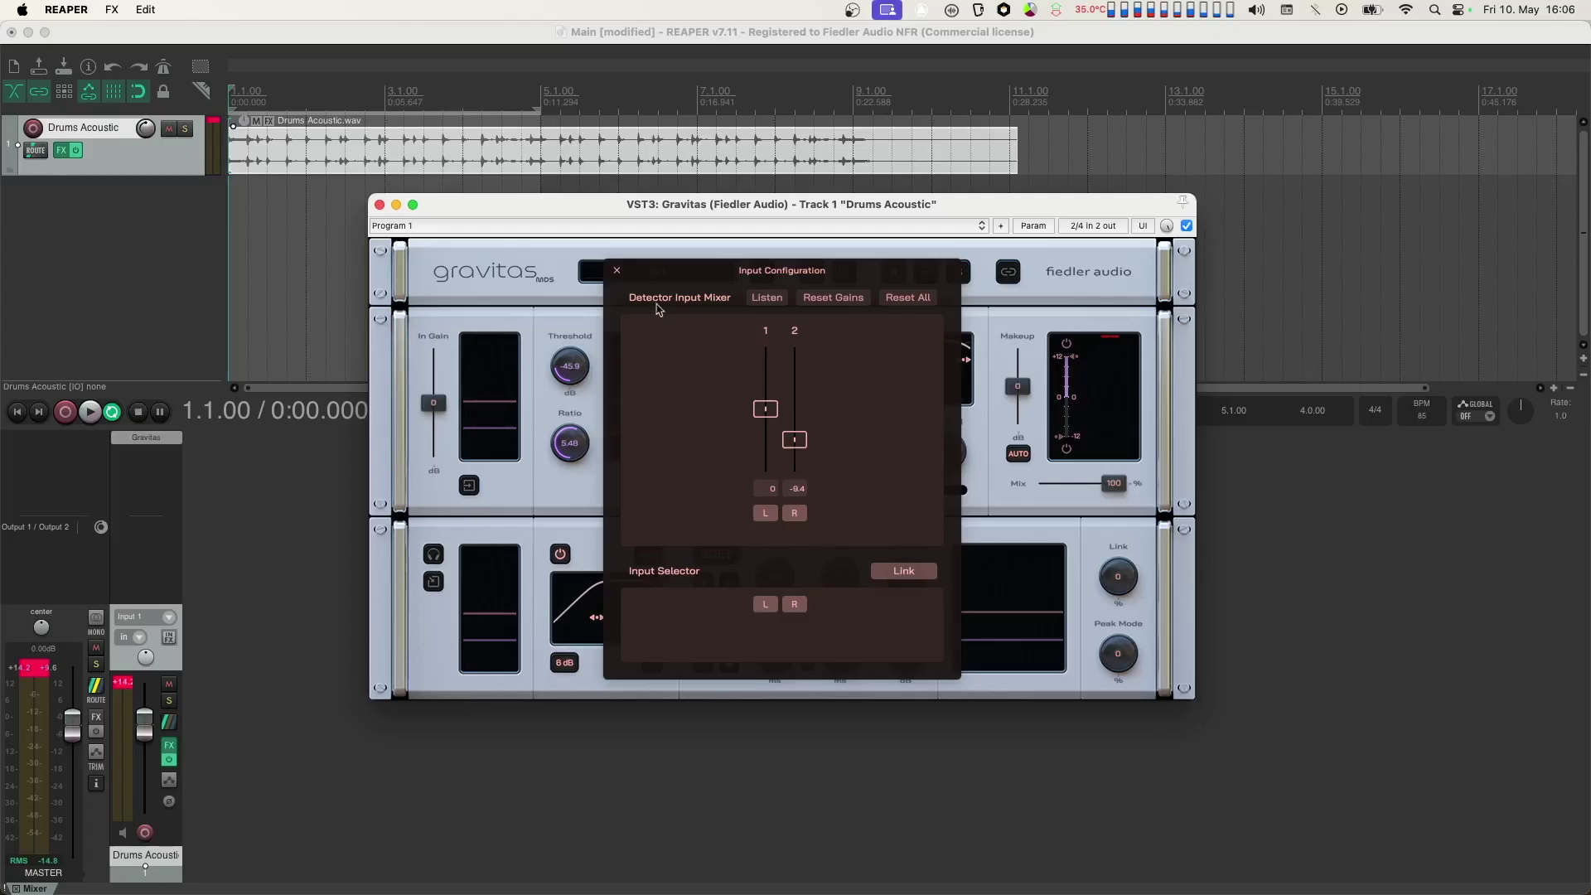
pyautogui.click(617, 271)
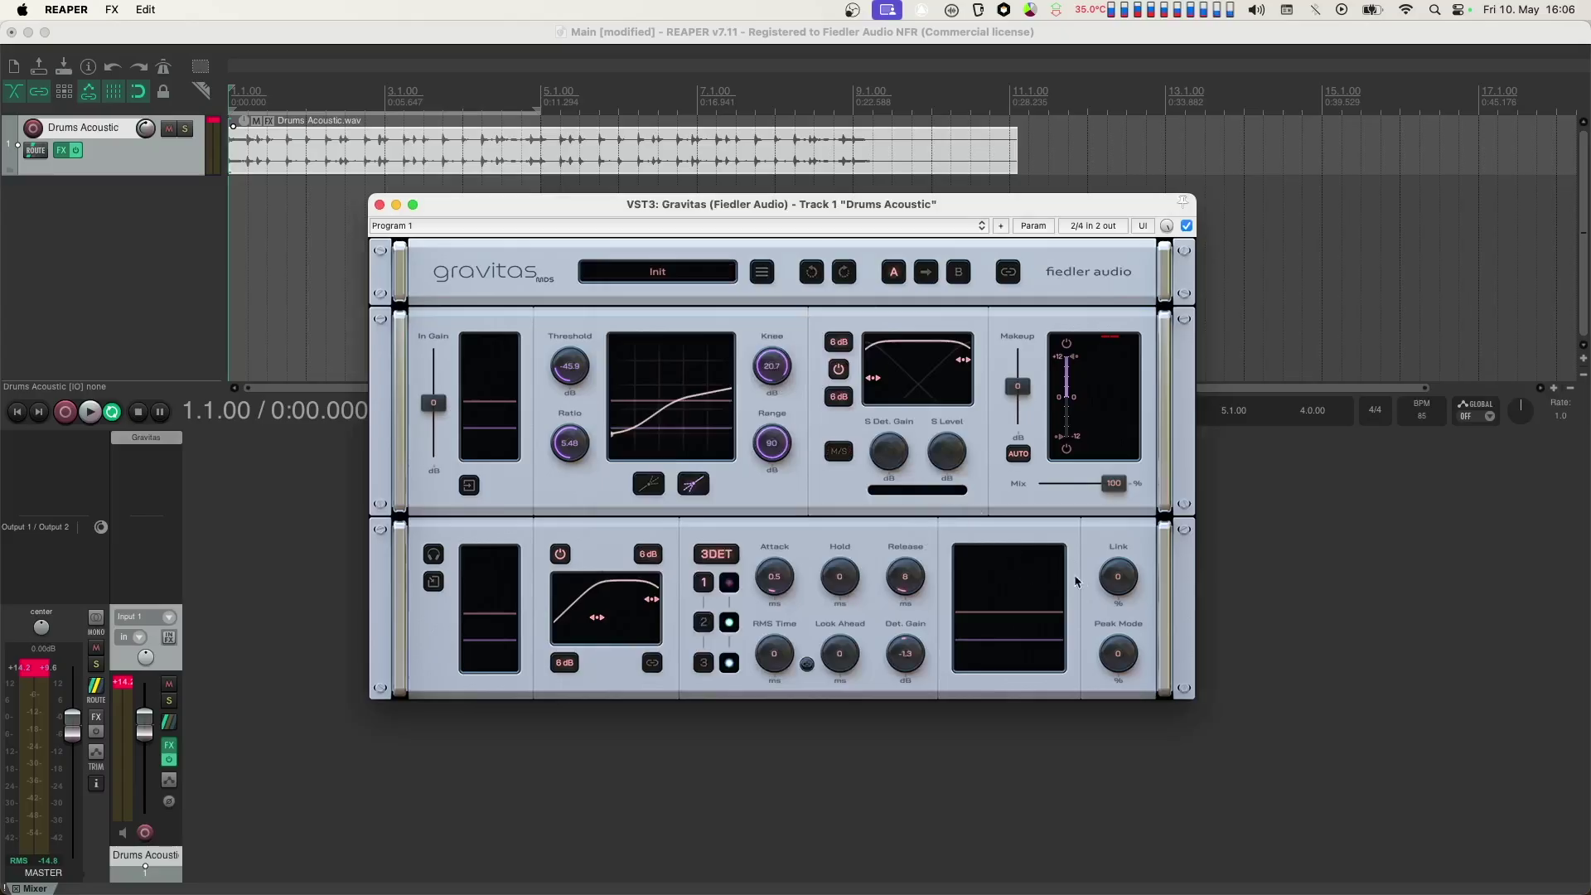
# Step: Raise the detector channel Link to 100 % while the drums play, and stop playback
pyautogui.press('space')
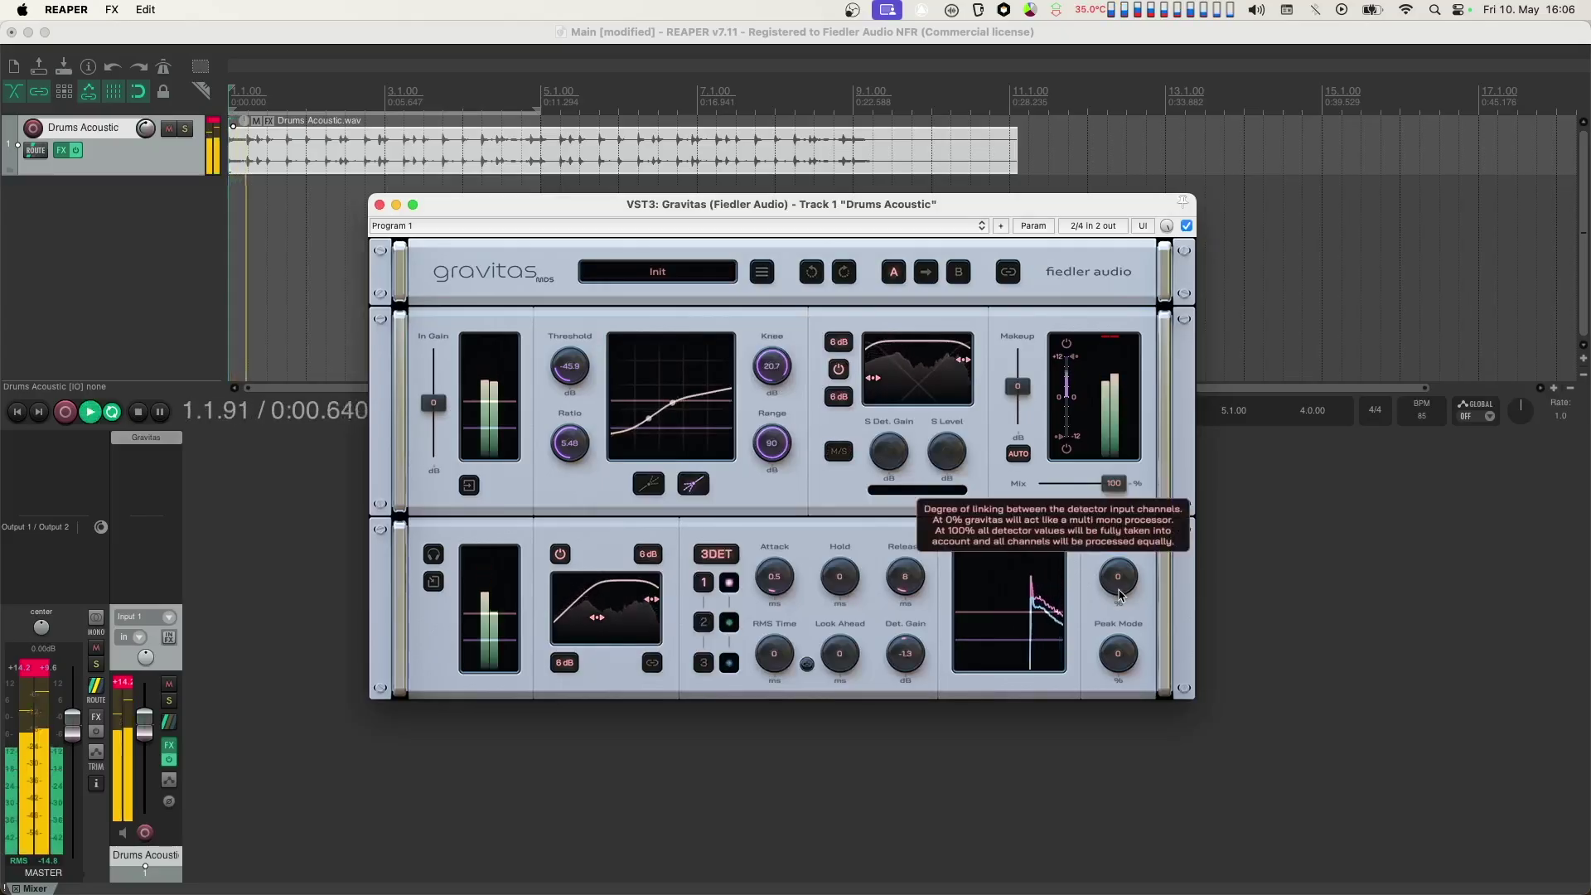
pyautogui.moveTo(1118, 593); pyautogui.dragTo(1113, 315)
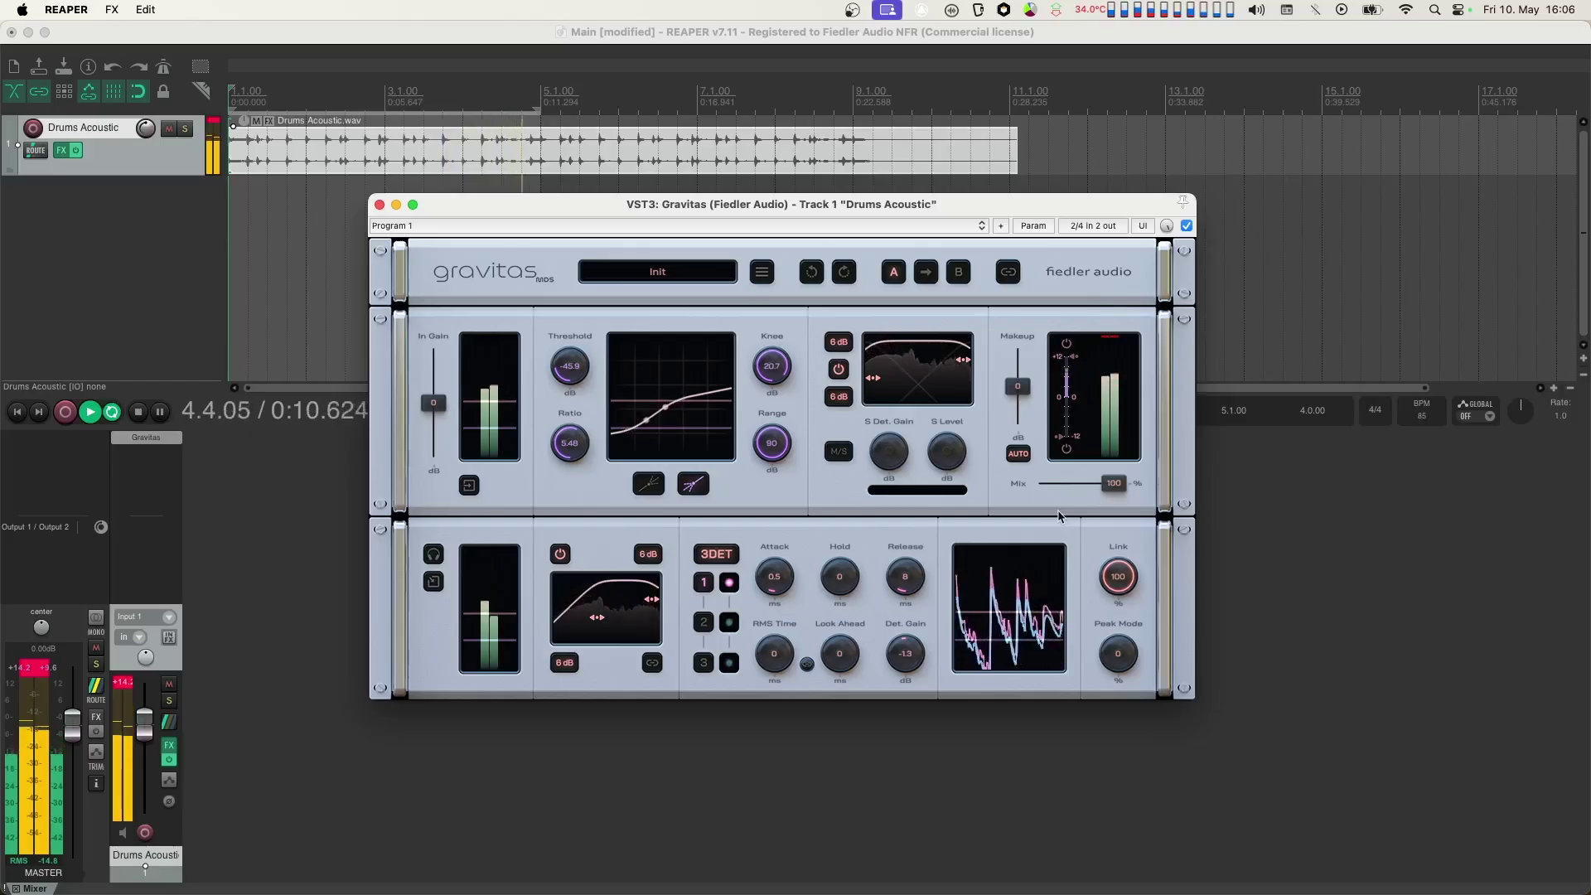
pyautogui.press('space')
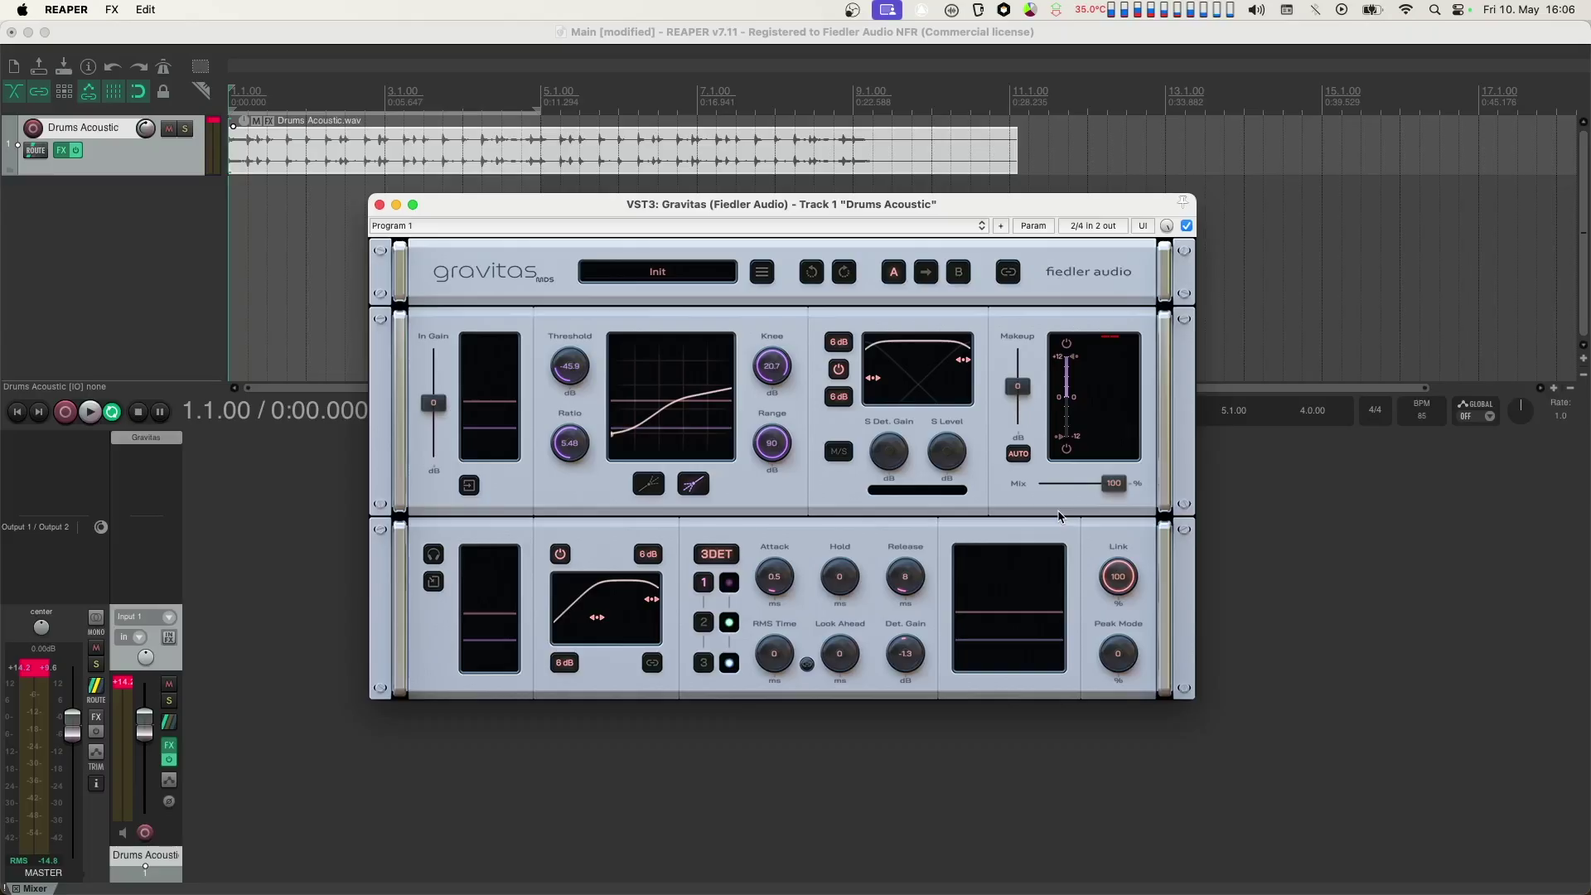
# Step: Audition Peak Mode at 100 % on the drums, set it to -100 % during a second playback, and stop playback
pyautogui.press('space')
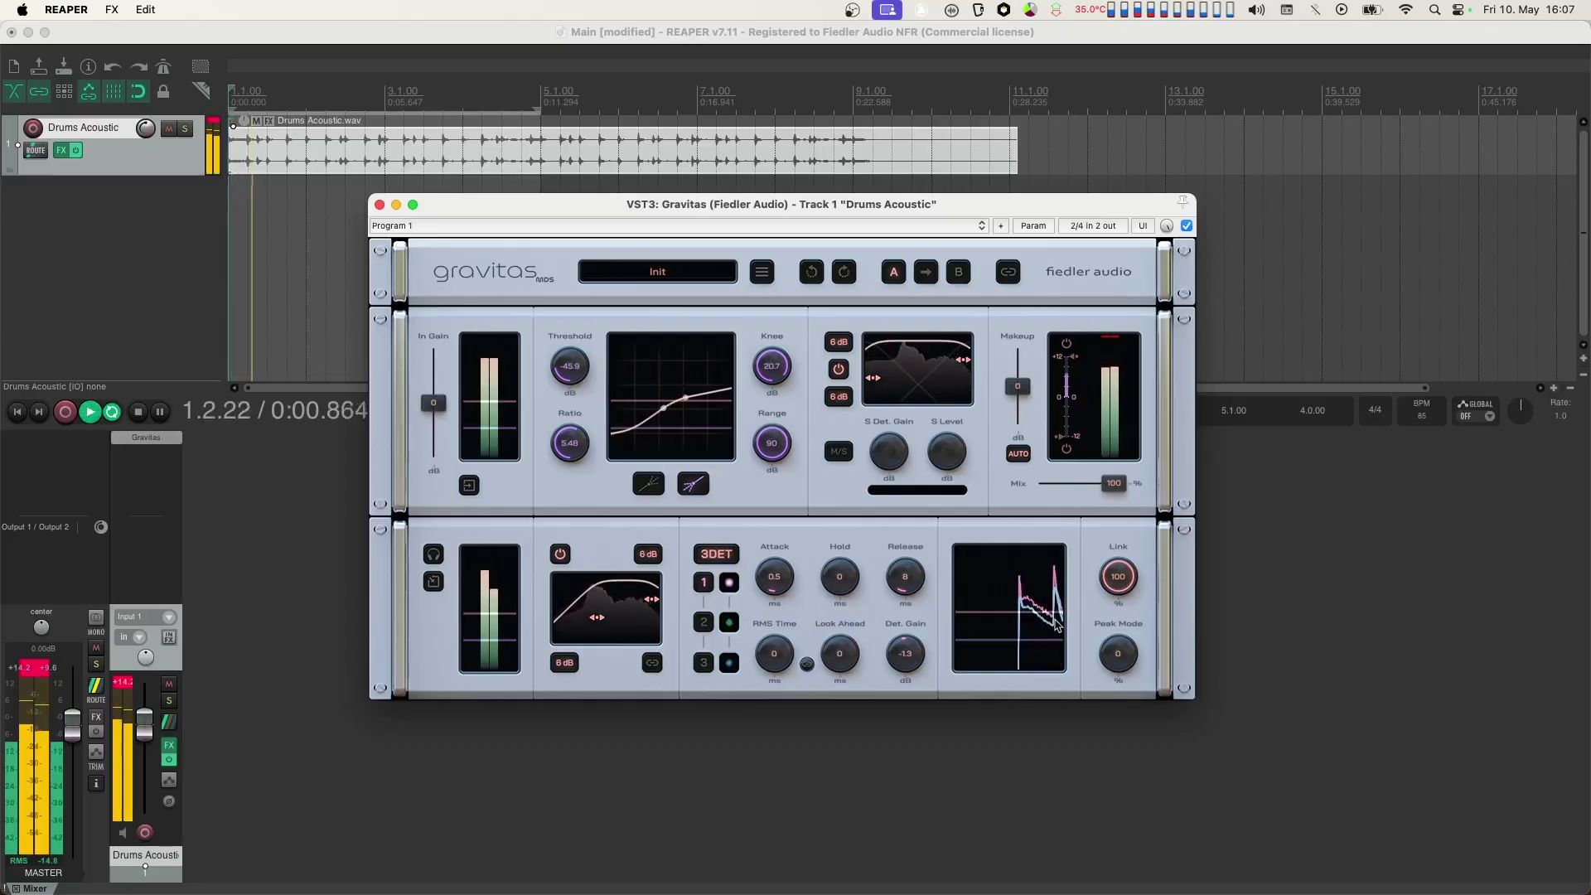
pyautogui.moveTo(1120, 673); pyautogui.dragTo(1136, 525)
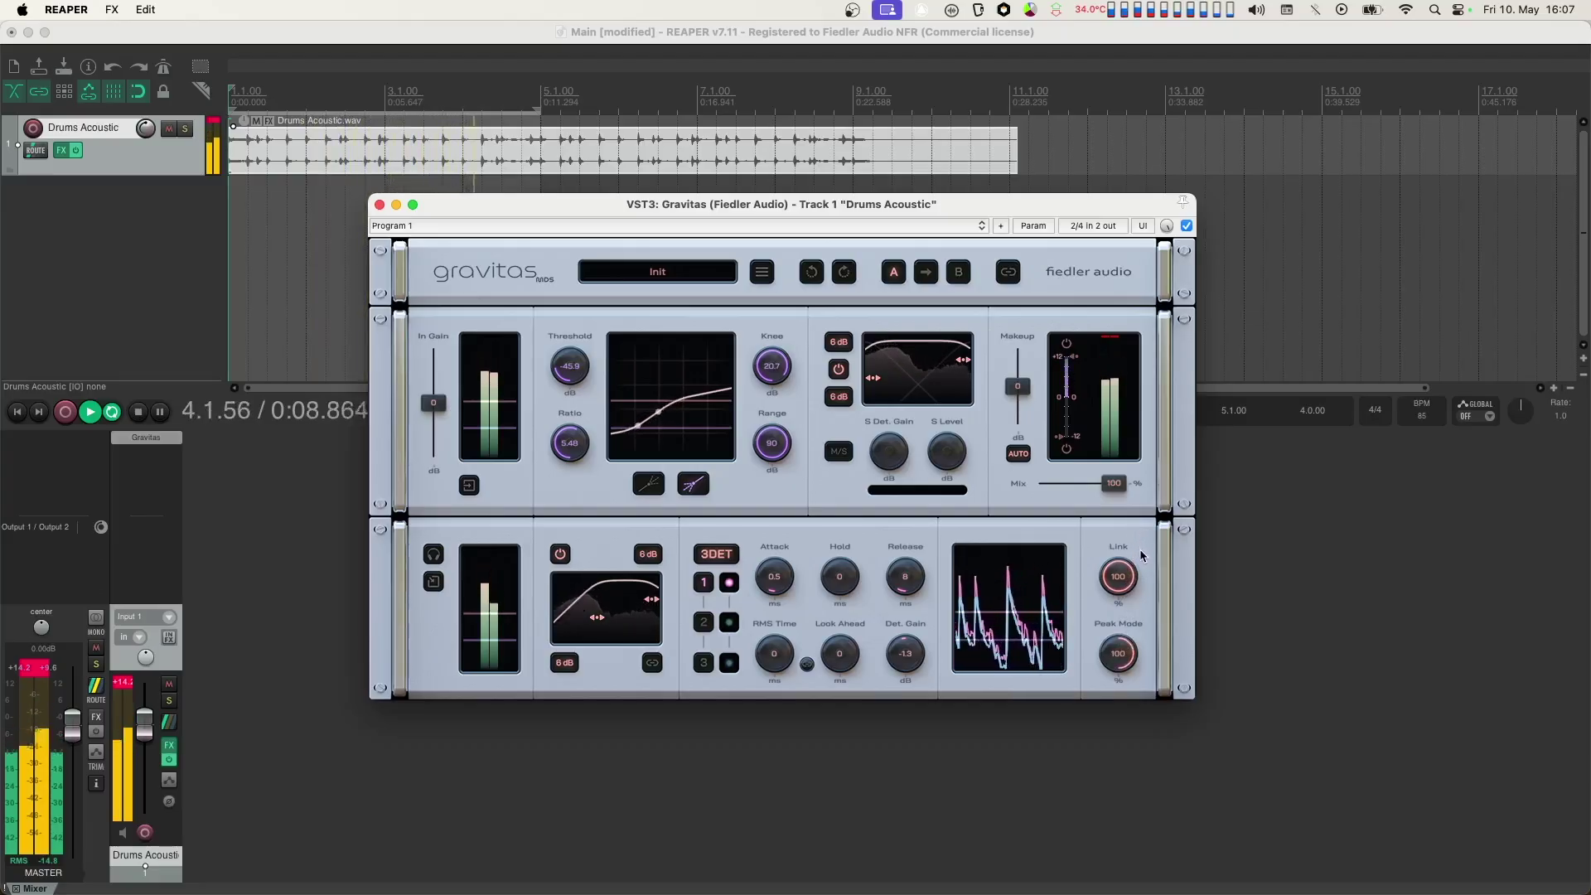
pyautogui.press('space')
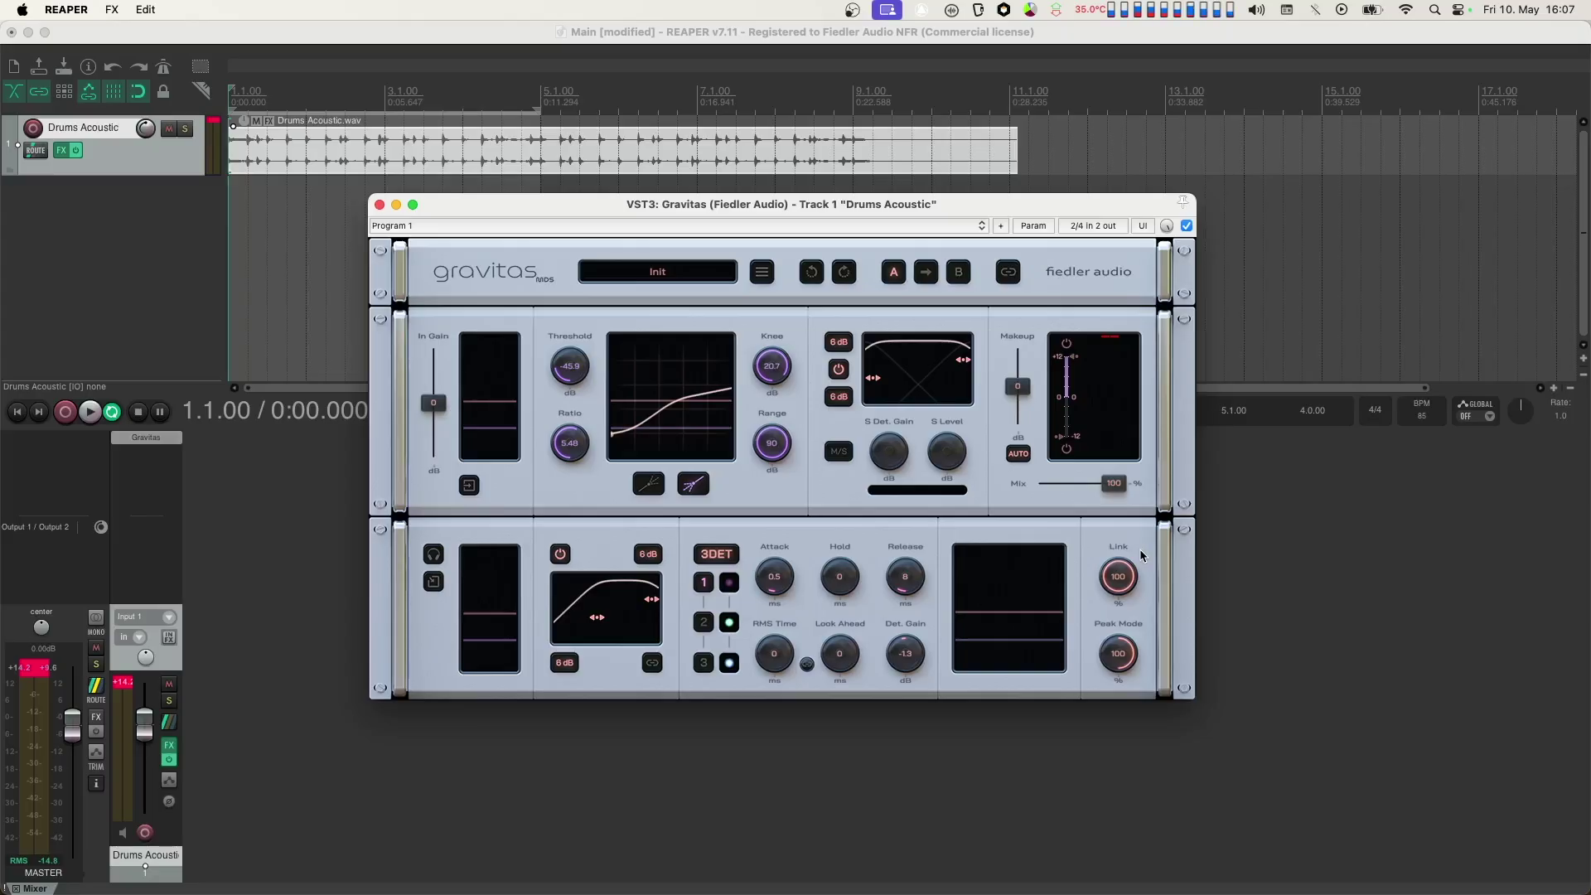
pyautogui.press('space')
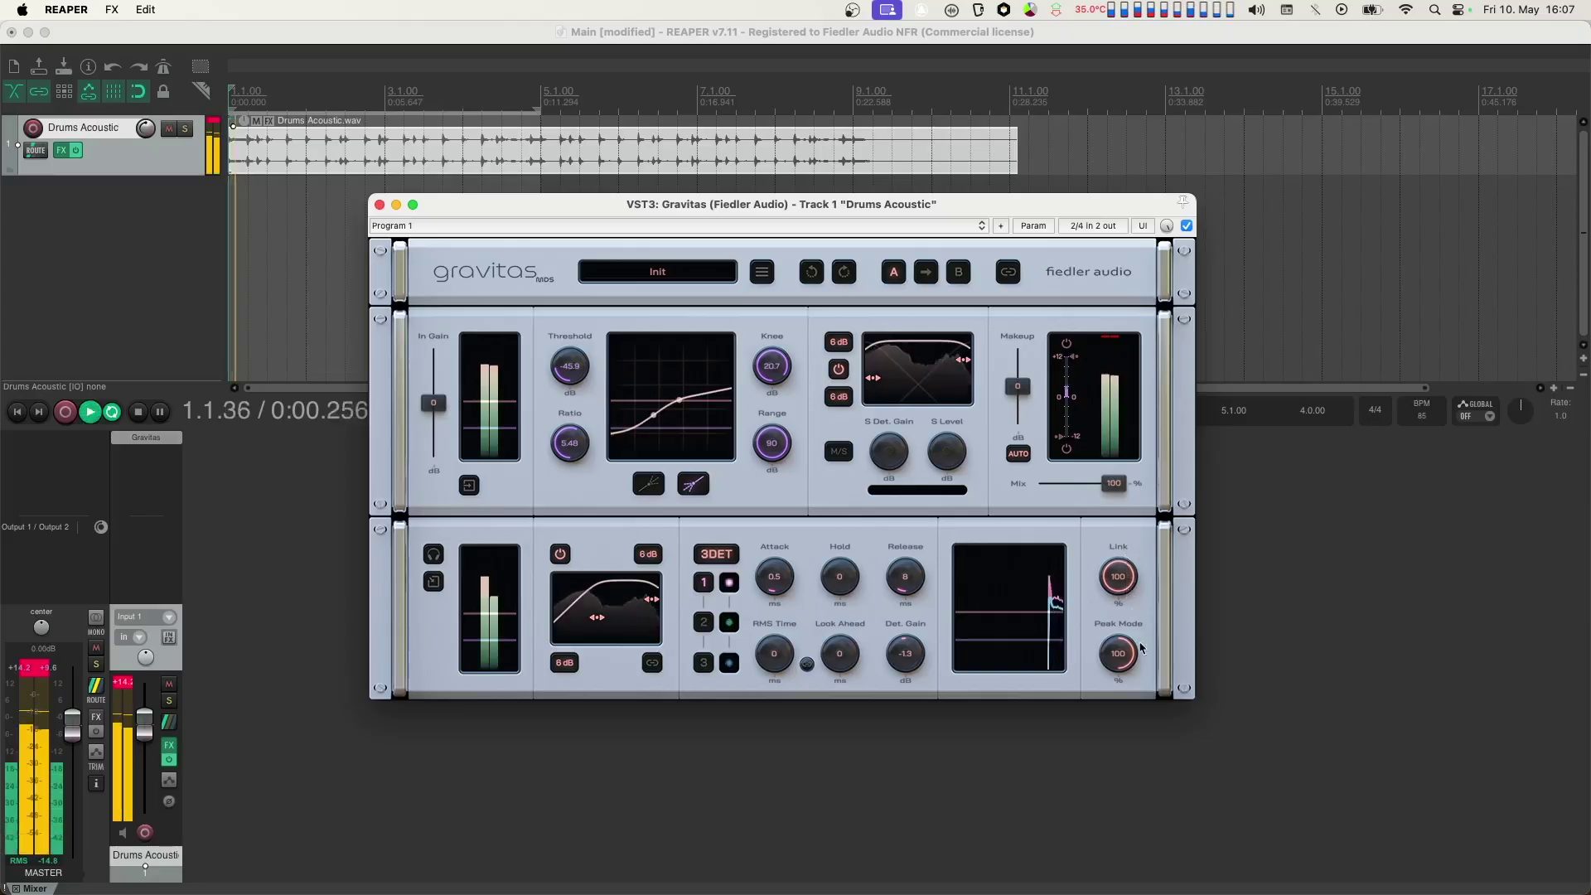
pyautogui.scroll(-2, 1124, 654)
pyautogui.moveTo(1124, 654); pyautogui.dragTo(1111, 894)
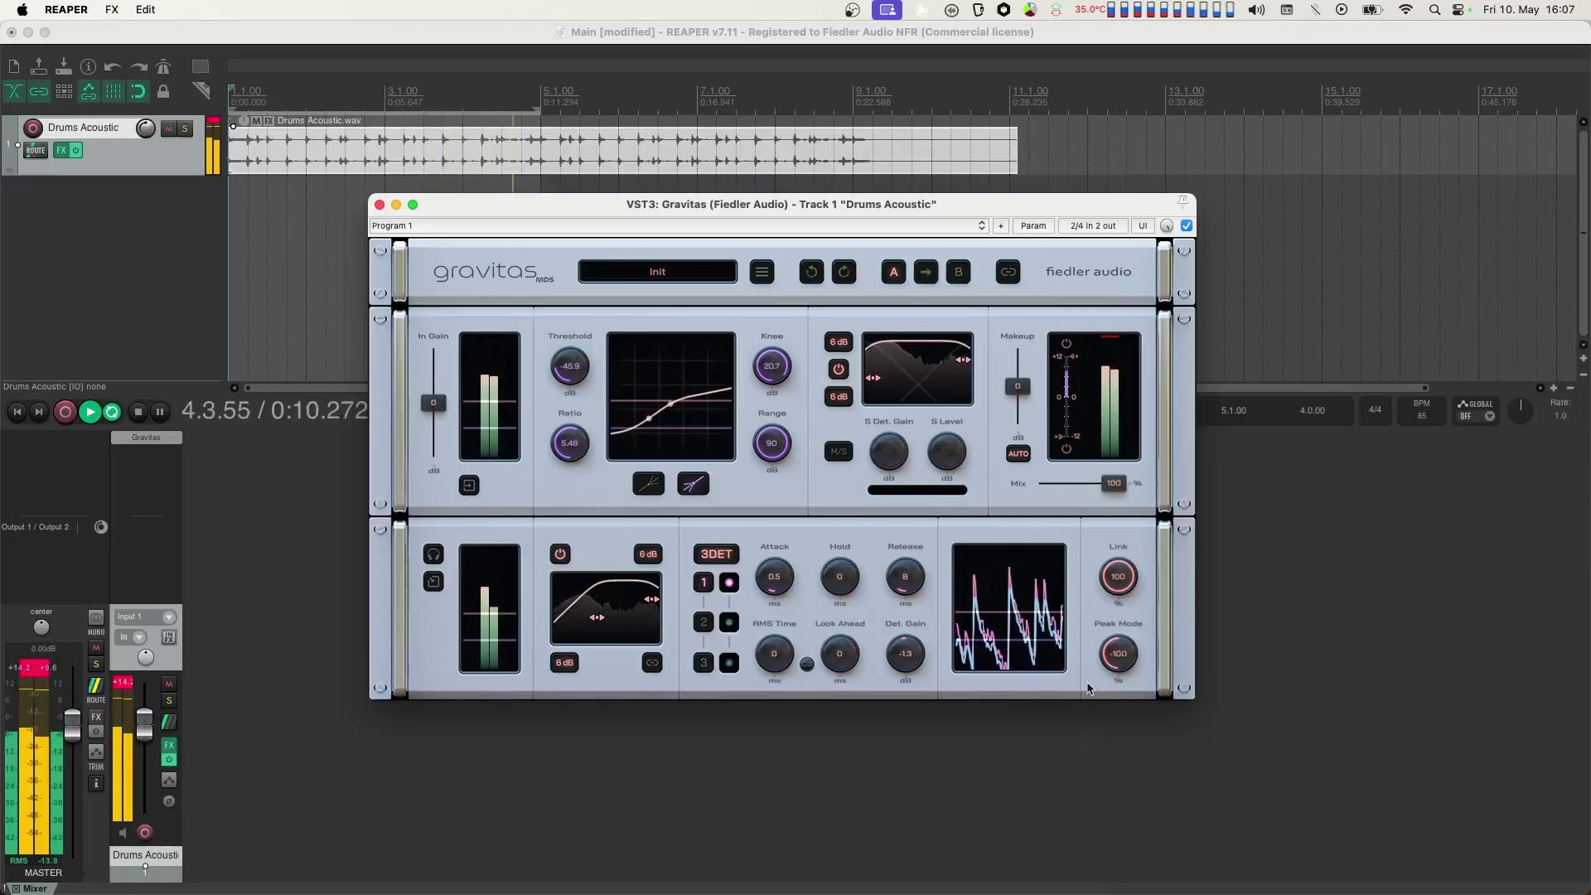
pyautogui.press('space')
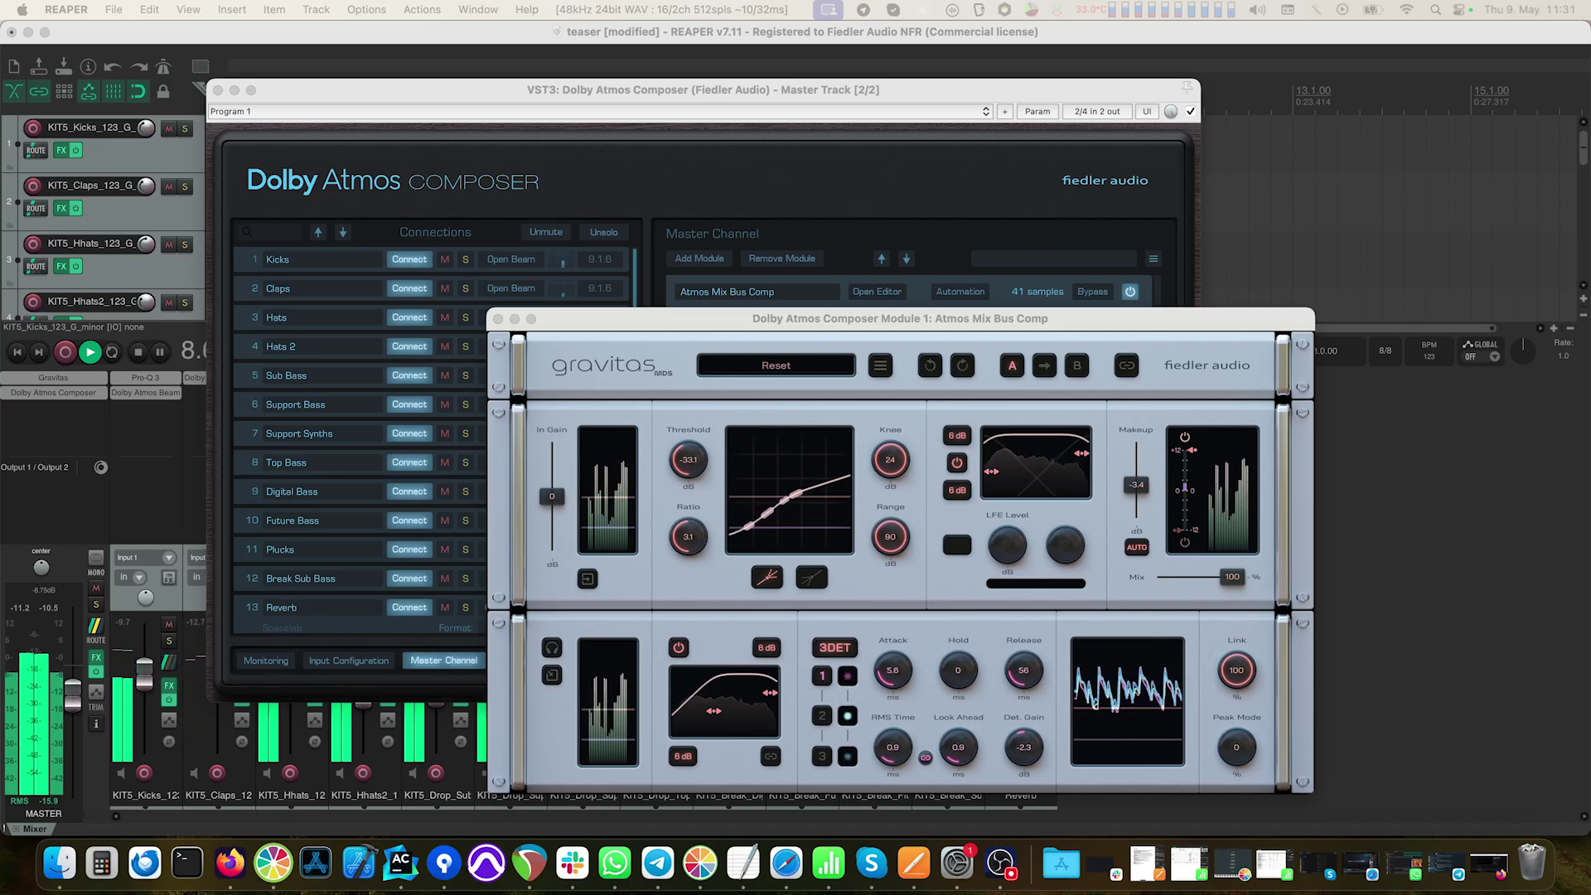
# Step: Stop playback of the teaser project with Gravitas as the Atmos mix bus compressor
pyautogui.press('space')
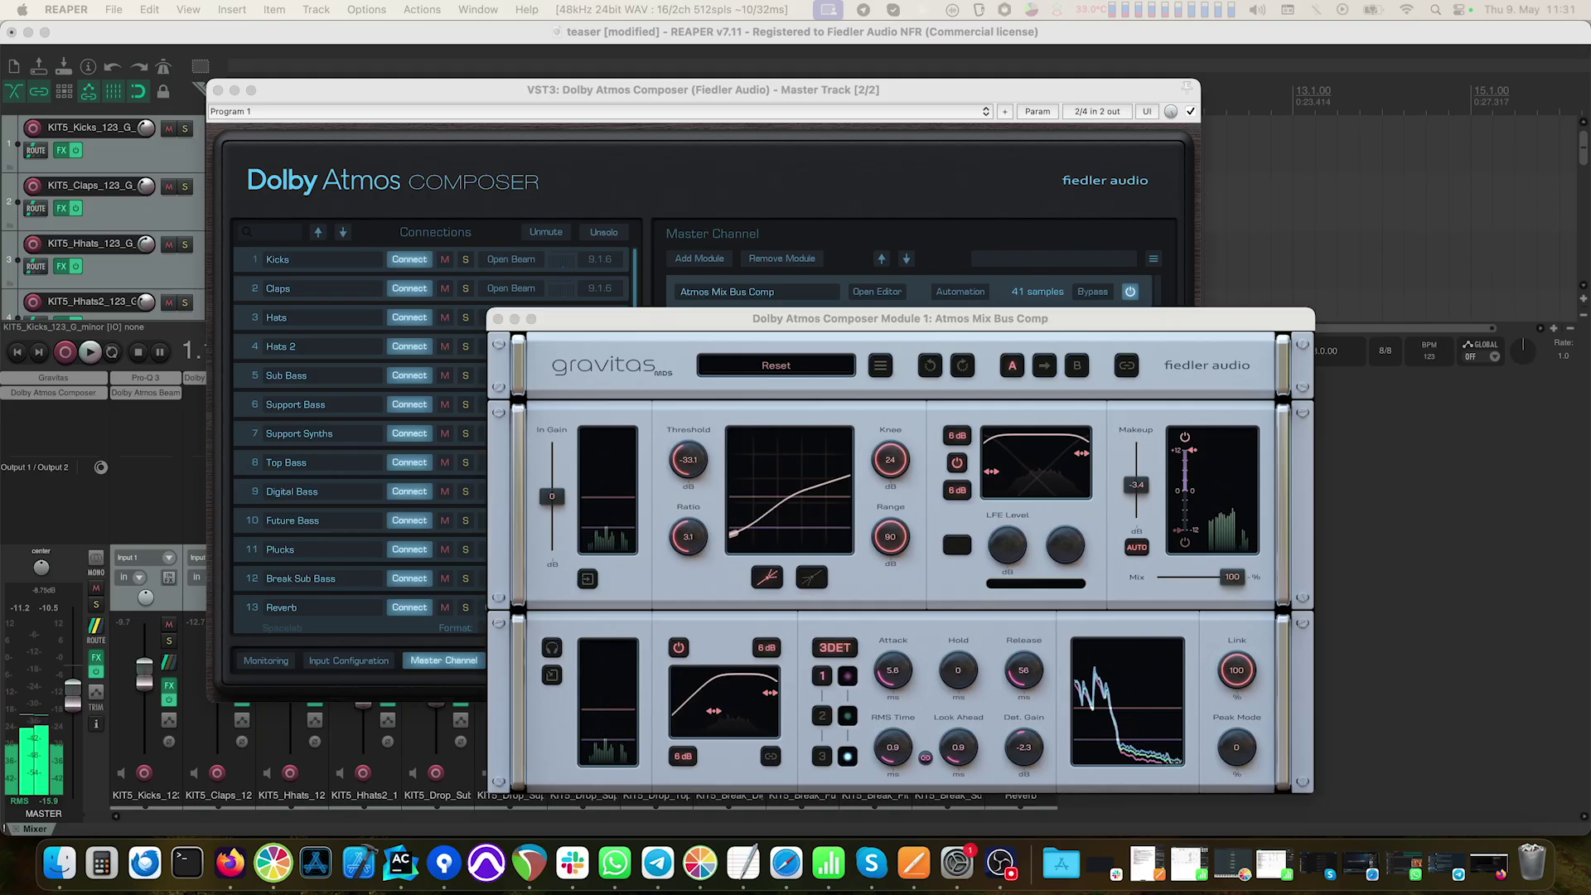